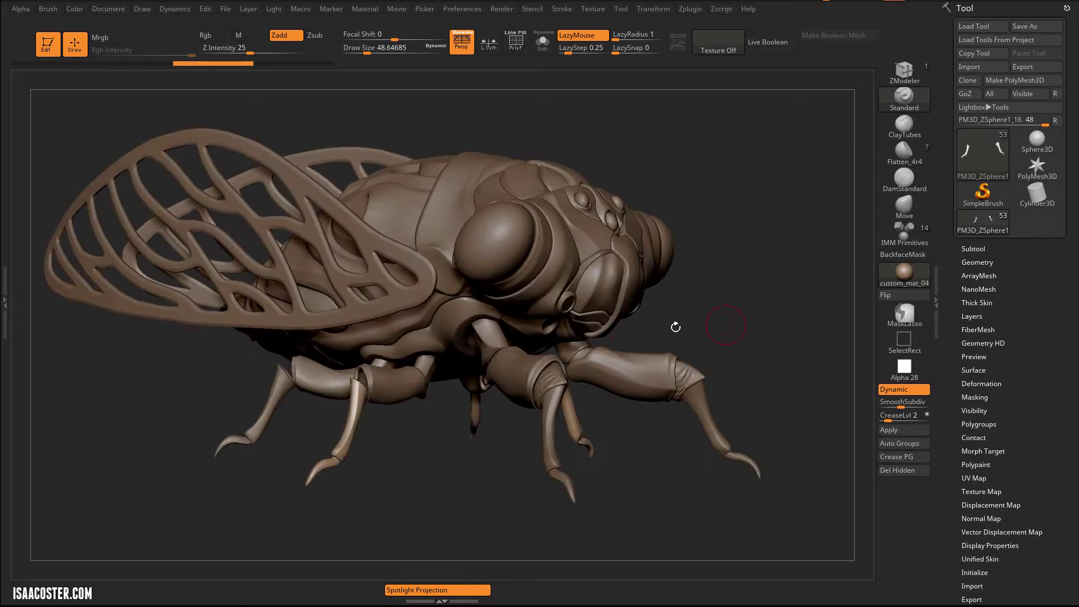
Step: Move the middle lower legs and the rear lower legs away from their upper leg segments
drag(385, 453, 305, 356)
key(w)
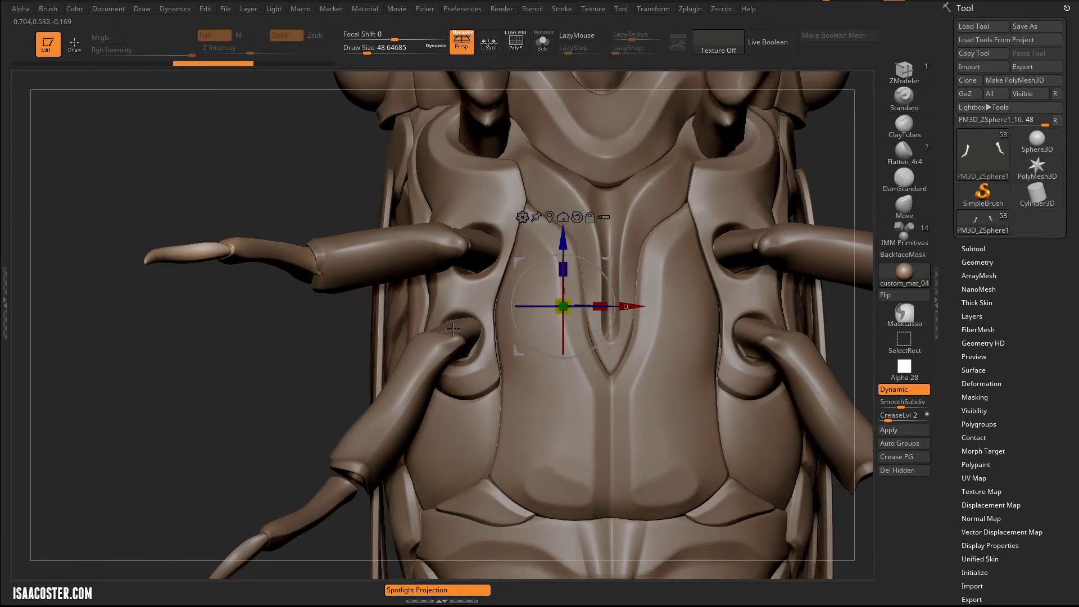
alt+drag(185, 401, 71, 436)
alt+drag(143, 421, 164, 375)
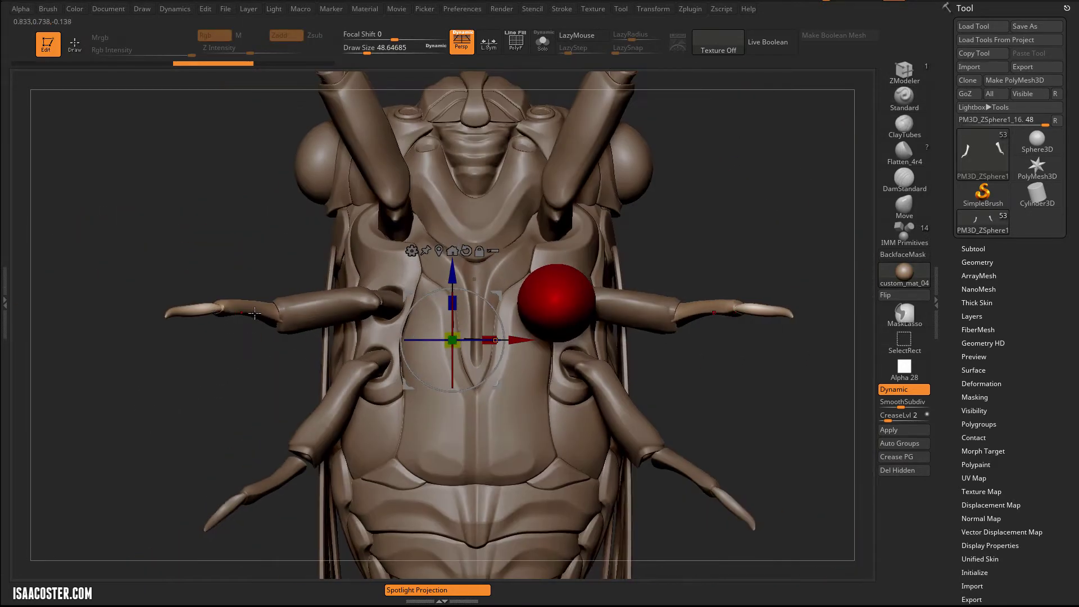
drag(515, 340, 504, 340)
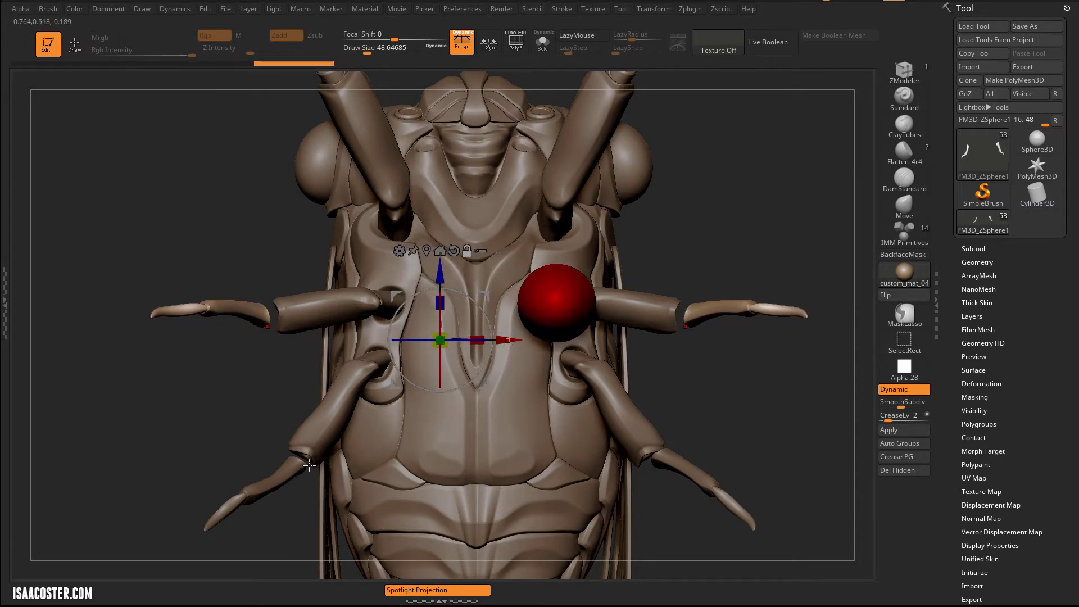
click(291, 469)
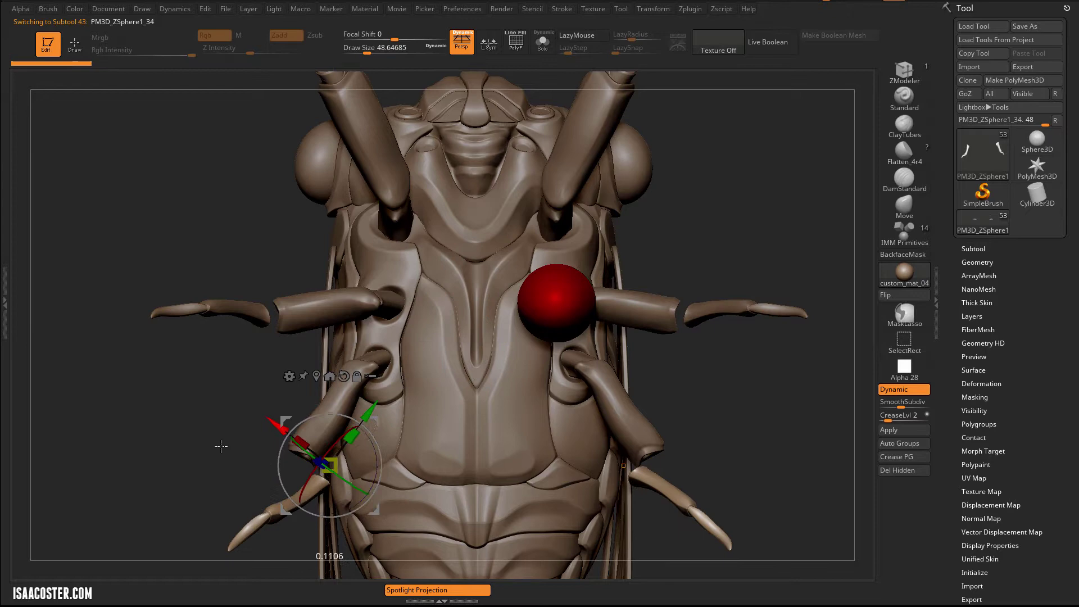
Step: Activate the middle lower leg subtool, choose the Move brush, show the polyframe and turn off dynamic subdivision
drag(180, 375, 212, 417)
alt+click(204, 339)
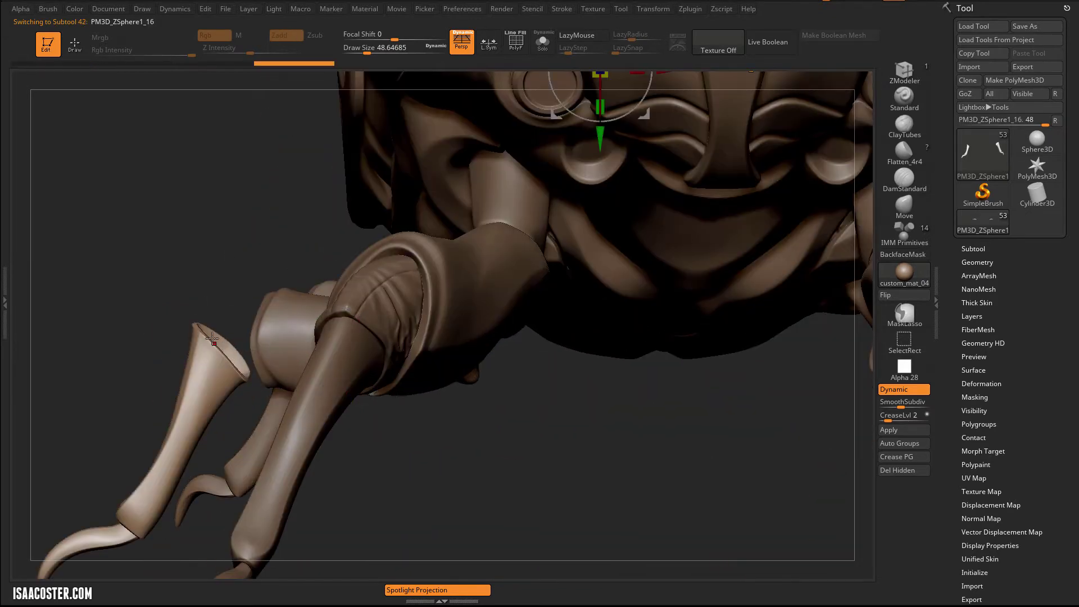
click(911, 212)
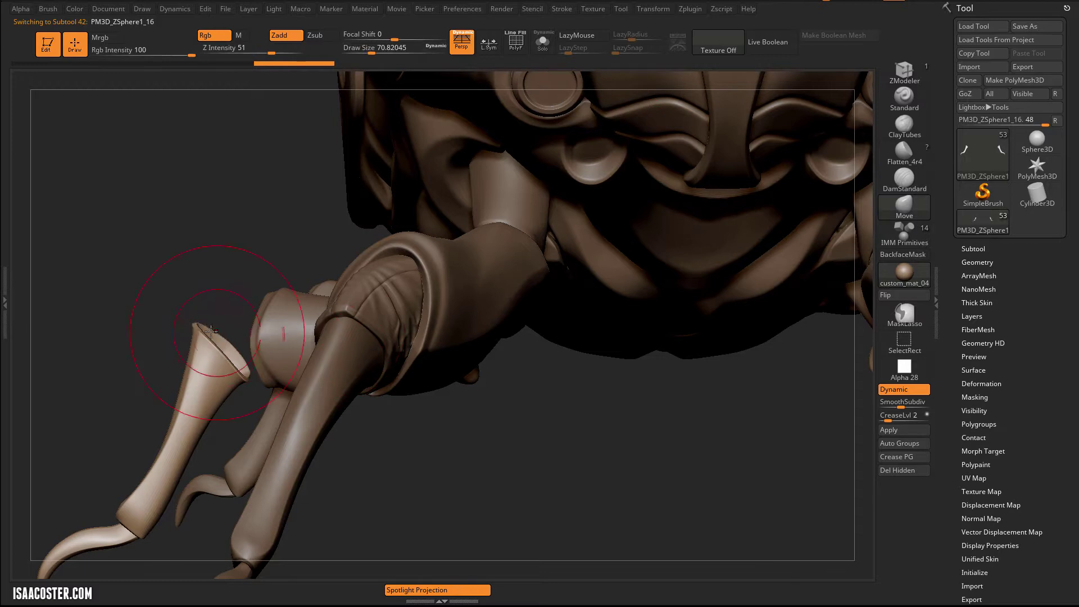
key(shift+f)
key(shift+d)
Step: Reduce the brush size to about 21.6 and isolate the middle lower leg subtool
key(s)
drag(201, 300, 190, 300)
mouse_move(193, 301)
alt+mouse_down()
mouse_move(234, 381)
mouse_move(236, 419)
alt+mouse_up()
alt+drag(67, 475, 584, 77)
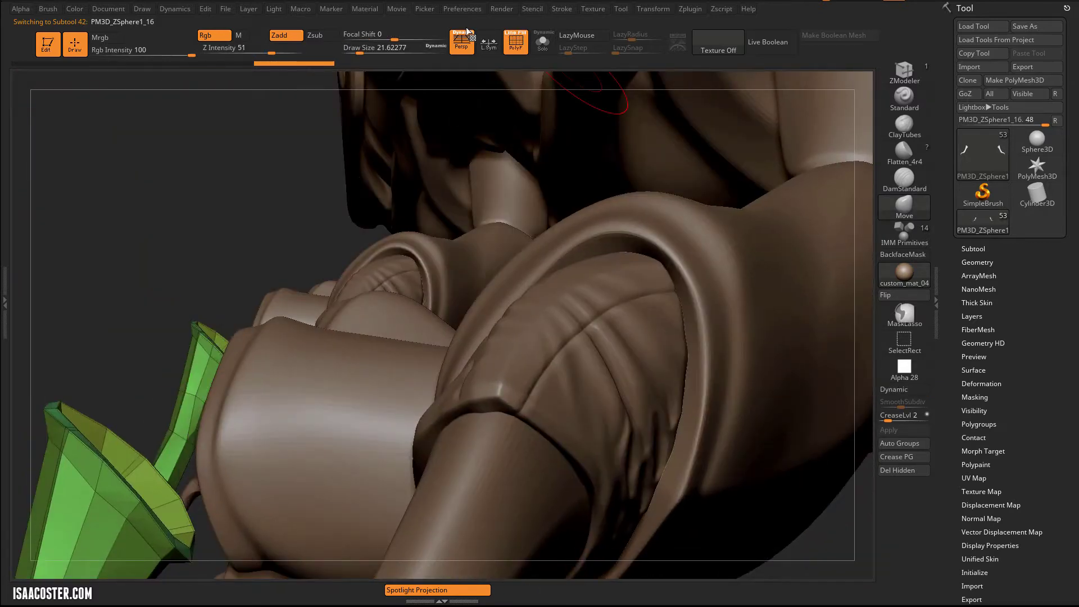
click(543, 38)
drag(209, 265, 313, 161)
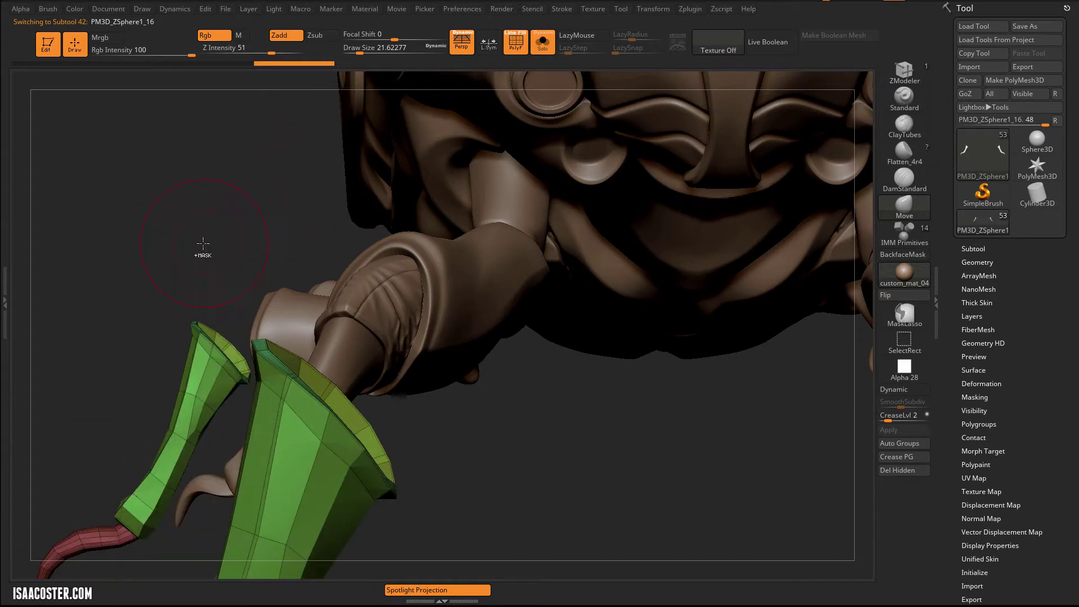
drag(208, 242, 550, 236)
drag(575, 319, 468, 385)
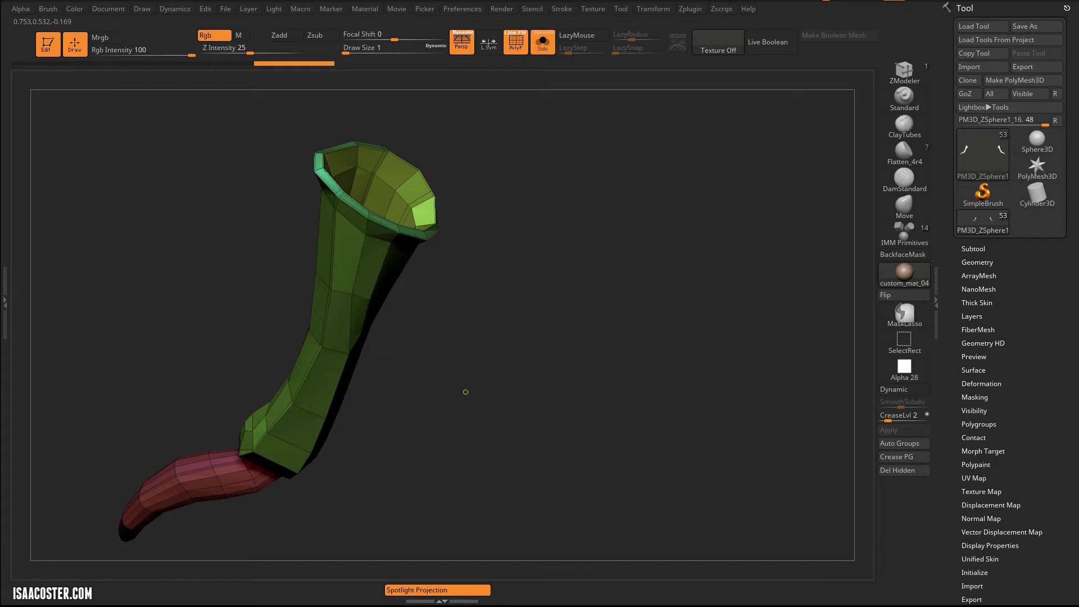
key(b)
key(m)
key(v)
key(shift+s)
mouse_move(595, 344)
alt+mouse_down()
mouse_move(814, 339)
mouse_move(718, 376)
mouse_move(778, 337)
mouse_move(798, 341)
alt+mouse_up()
drag(394, 318, 591, 329)
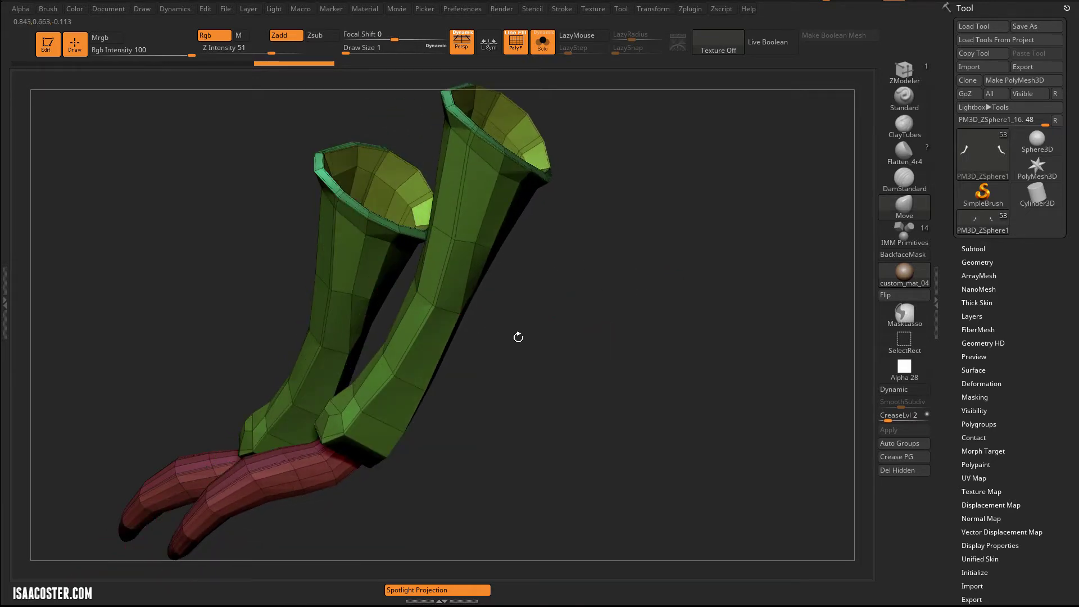
key(ctrl+n)
Step: Set the ZModeler face action to QMesh with Polygroup All and apply it to the rim of the lower leg's open end
right_click(610, 275)
drag(699, 211, 466, 270)
click(905, 63)
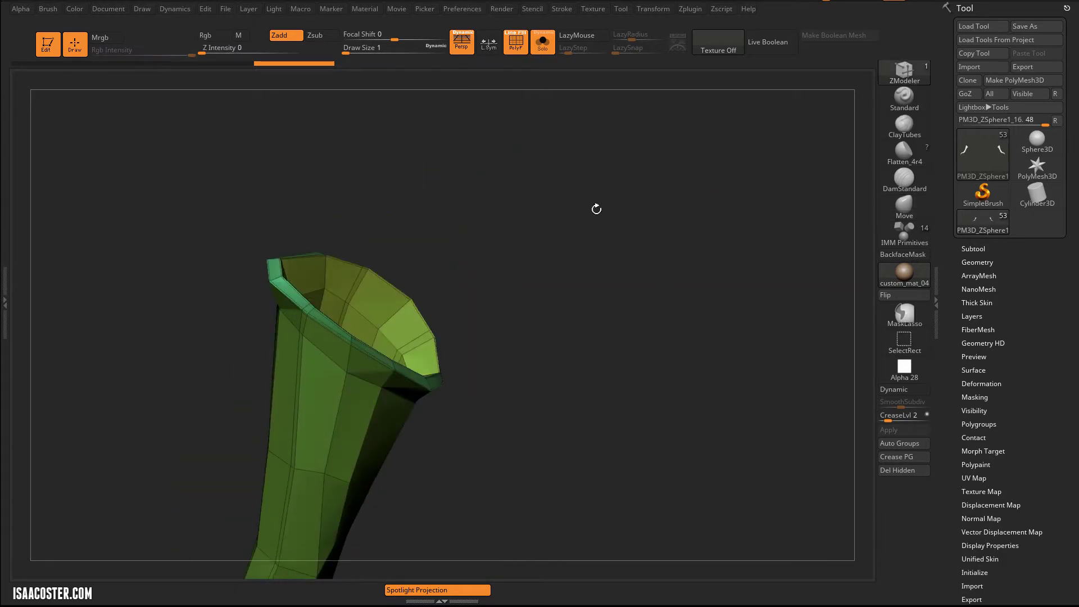
right_click(326, 323)
click(482, 296)
mouse_move(592, 203)
mouse_down()
mouse_move(573, 250)
mouse_move(585, 268)
mouse_move(599, 204)
mouse_up()
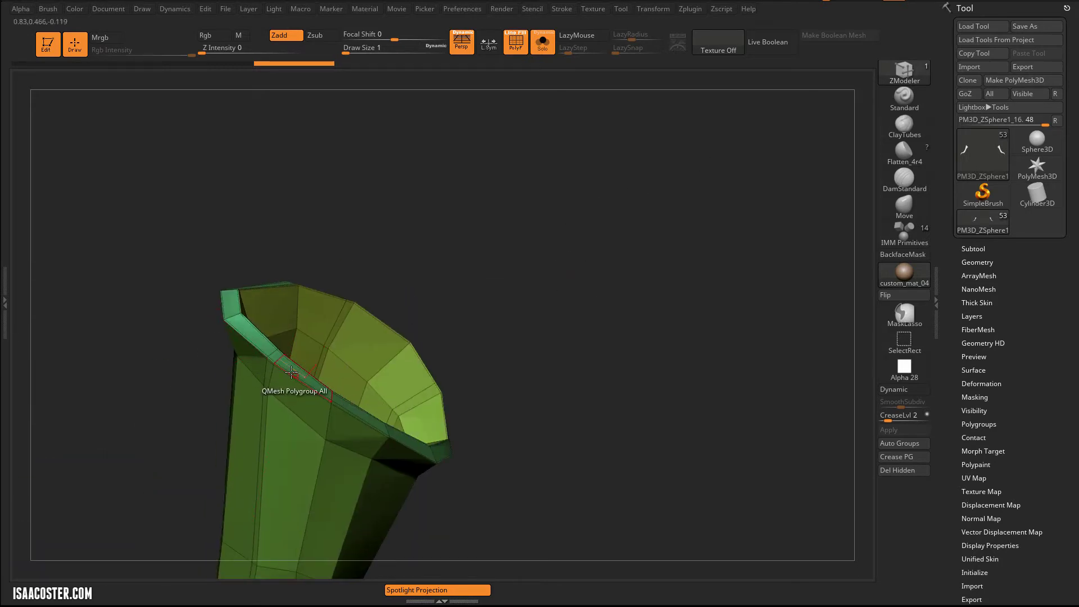
drag(296, 371, 339, 382)
Step: Show the other subtools again and pull the lower leg's open end toward the upper leg with the Move brush at size about 46
alt+drag(569, 345, 517, 66)
click(543, 42)
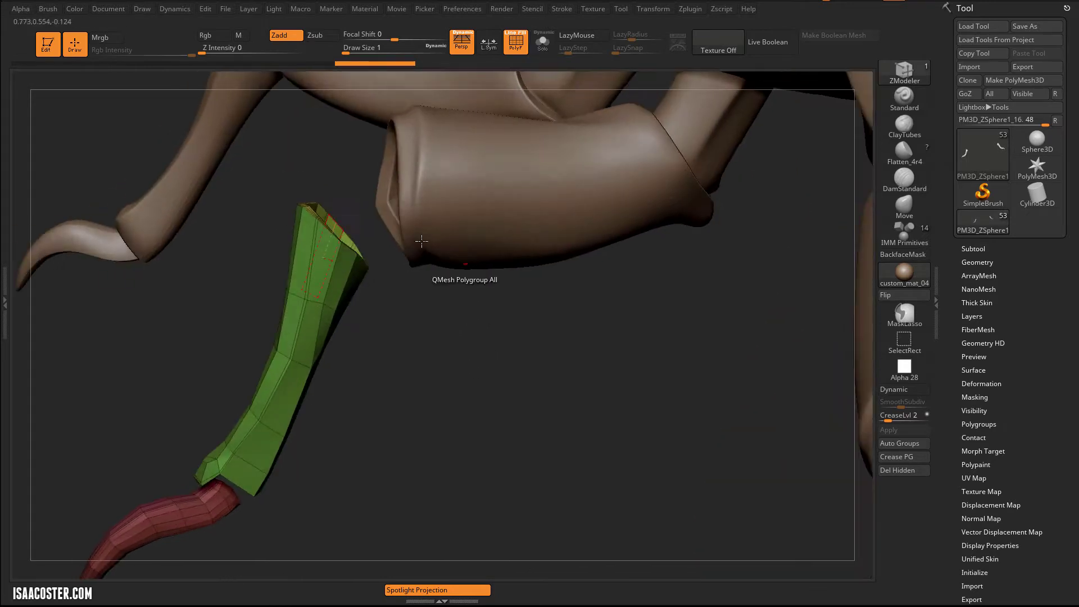
drag(438, 332, 471, 510)
click(905, 213)
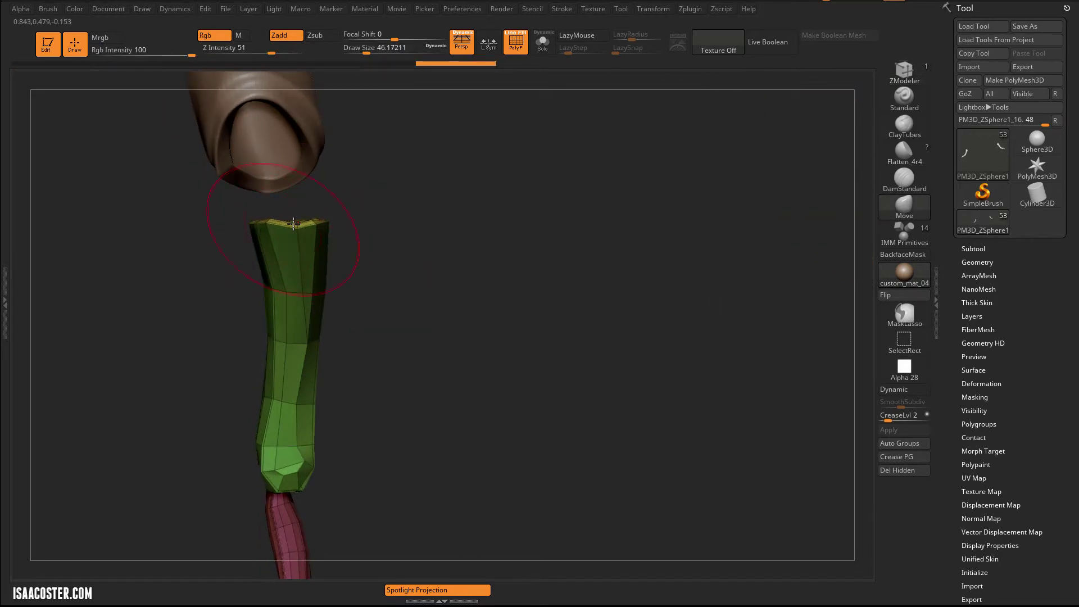
drag(302, 228, 262, 220)
drag(540, 216, 448, 225)
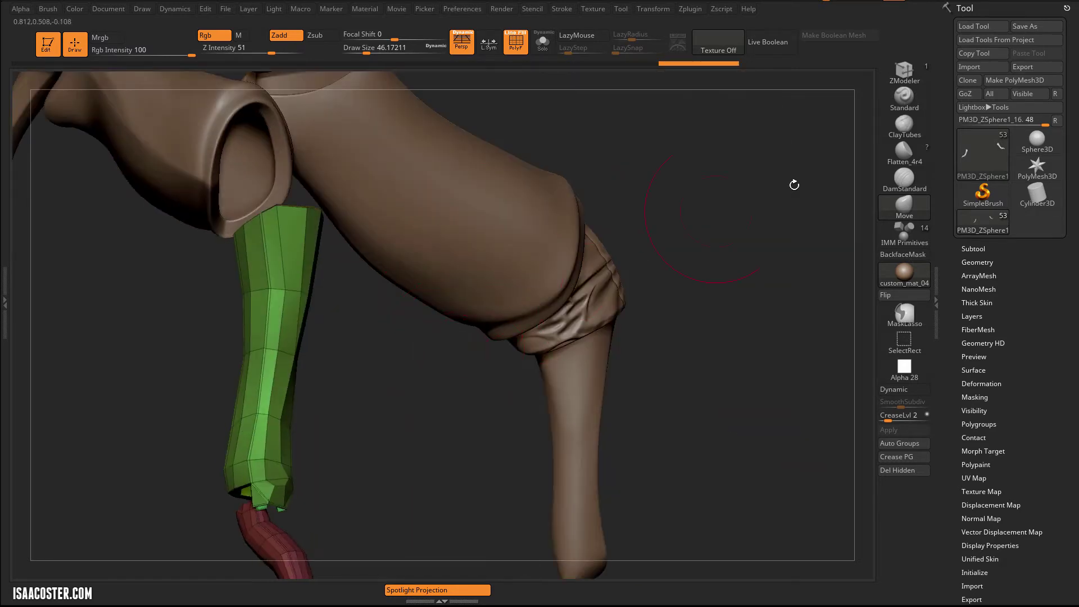
mouse_move(793, 223)
mouse_down()
mouse_move(803, 252)
mouse_move(638, 347)
mouse_move(515, 306)
mouse_move(527, 298)
mouse_move(475, 311)
mouse_move(542, 332)
mouse_move(540, 347)
mouse_move(542, 314)
mouse_up()
Step: Move the middle lower leg to the end of the subtool list and duplicate it
click(973, 248)
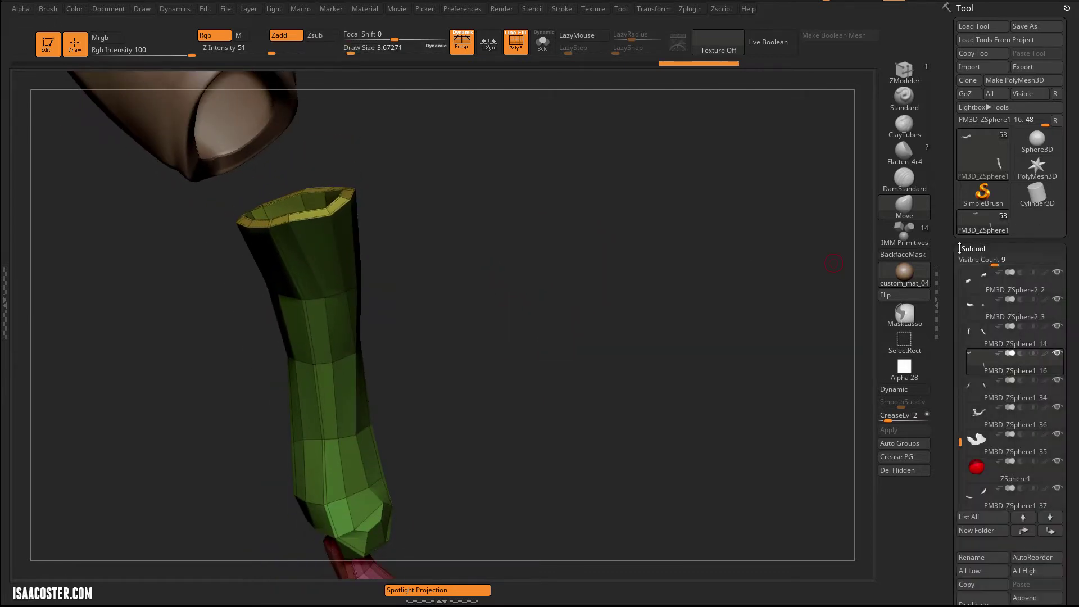
scroll(989, 394, down, 4)
shift+click(1051, 300)
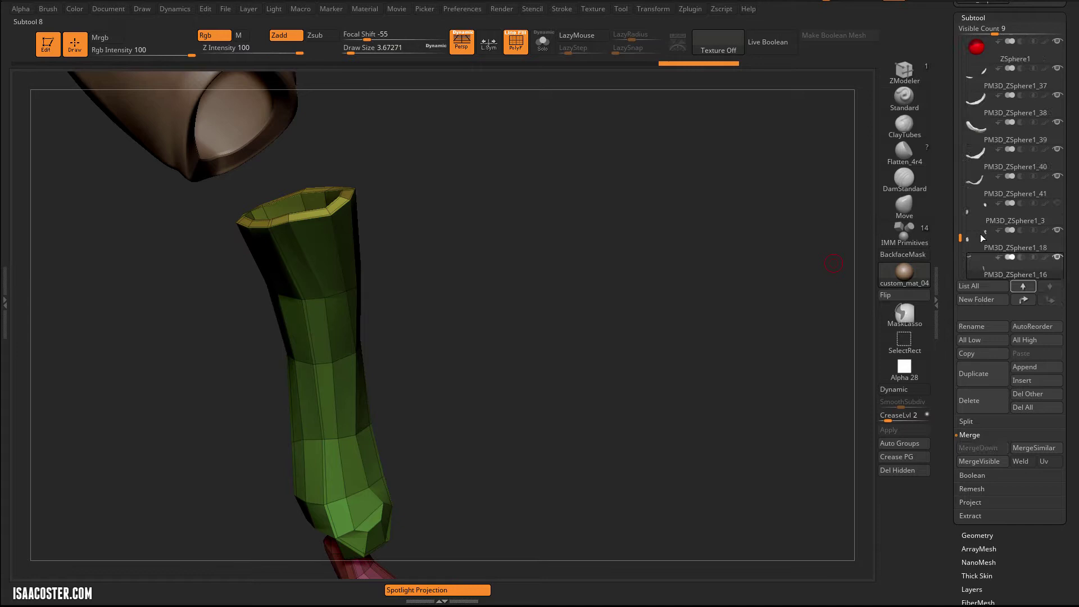
drag(585, 342, 590, 348)
click(993, 368)
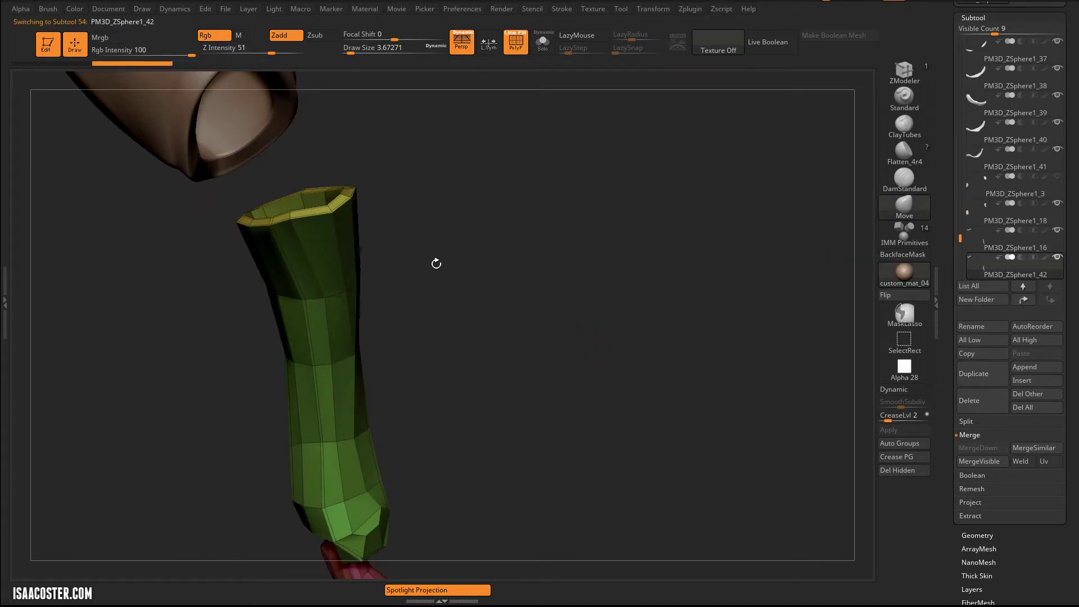
Step: Show only the rim polygroup of the duplicated lower leg and isolate that subtool
drag(467, 214, 445, 189)
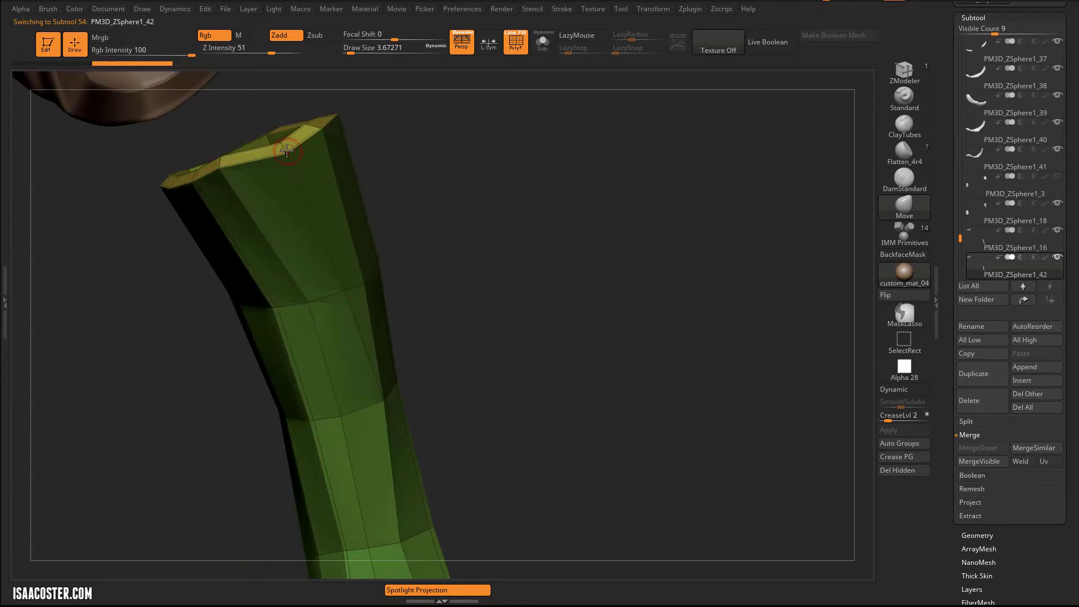
key(ctrl+shift)
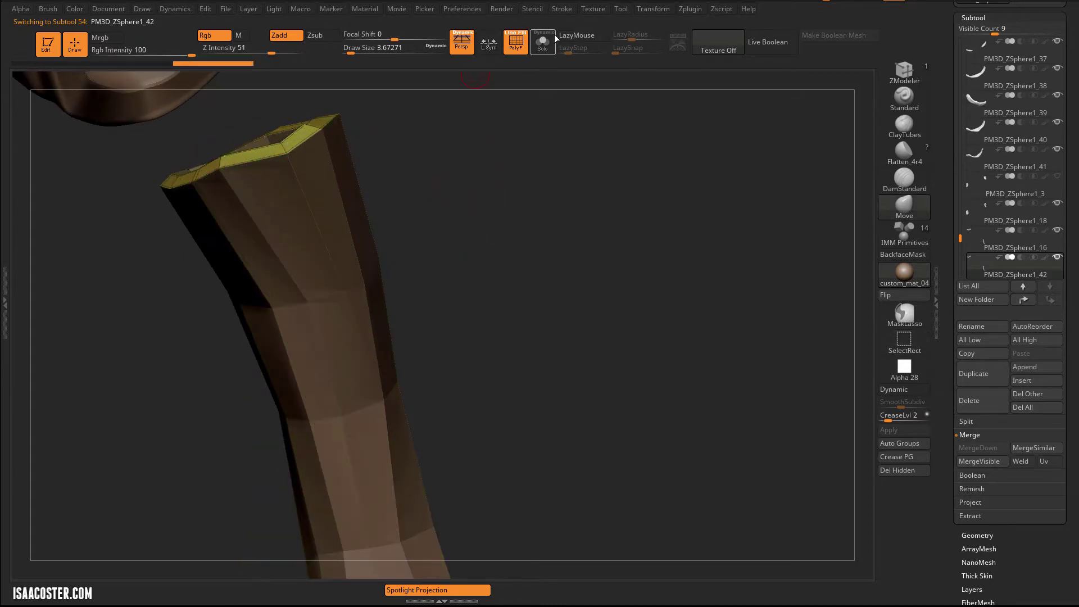
click(550, 40)
drag(535, 113, 705, 290)
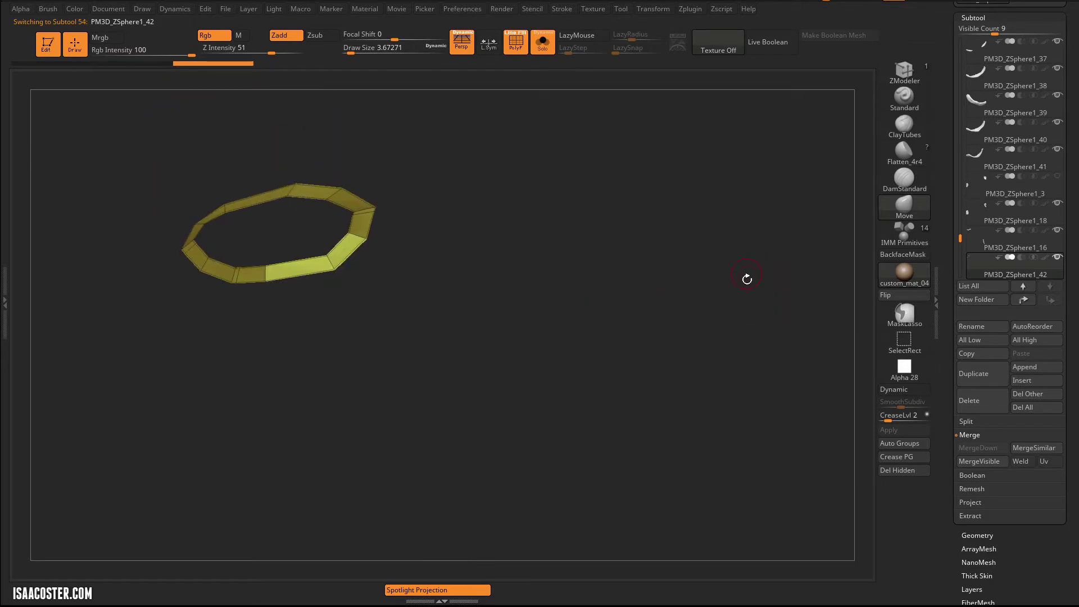
Step: Delete the closely spaced extra edge loops from the rim ring with the ZModeler brush
key(ctrl+shift)
mouse_move(907, 350)
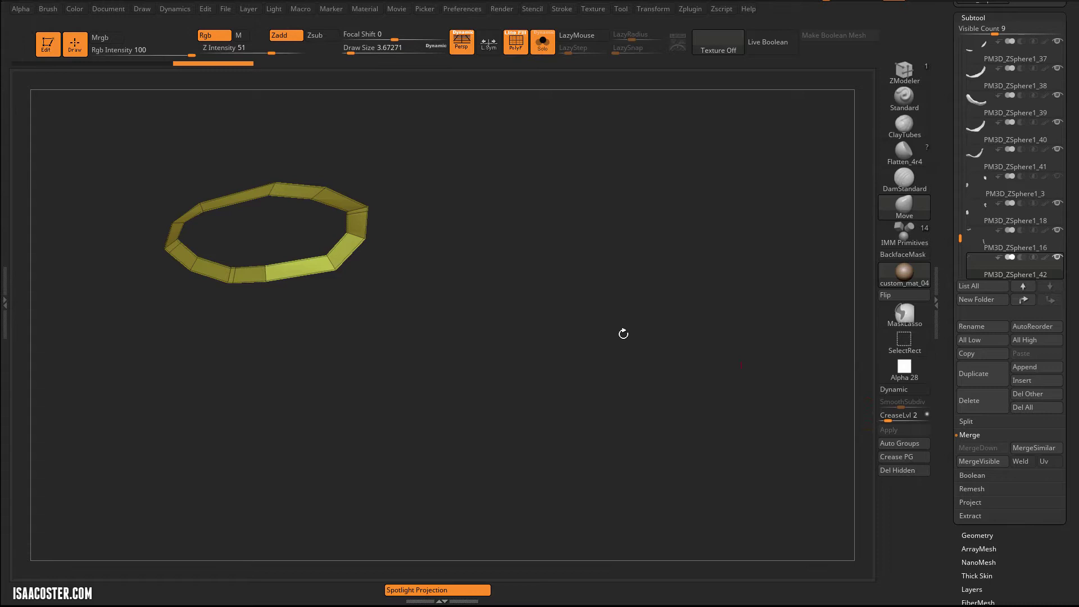
mouse_move(575, 307)
mouse_down()
mouse_move(565, 284)
mouse_move(575, 320)
mouse_move(596, 292)
mouse_up()
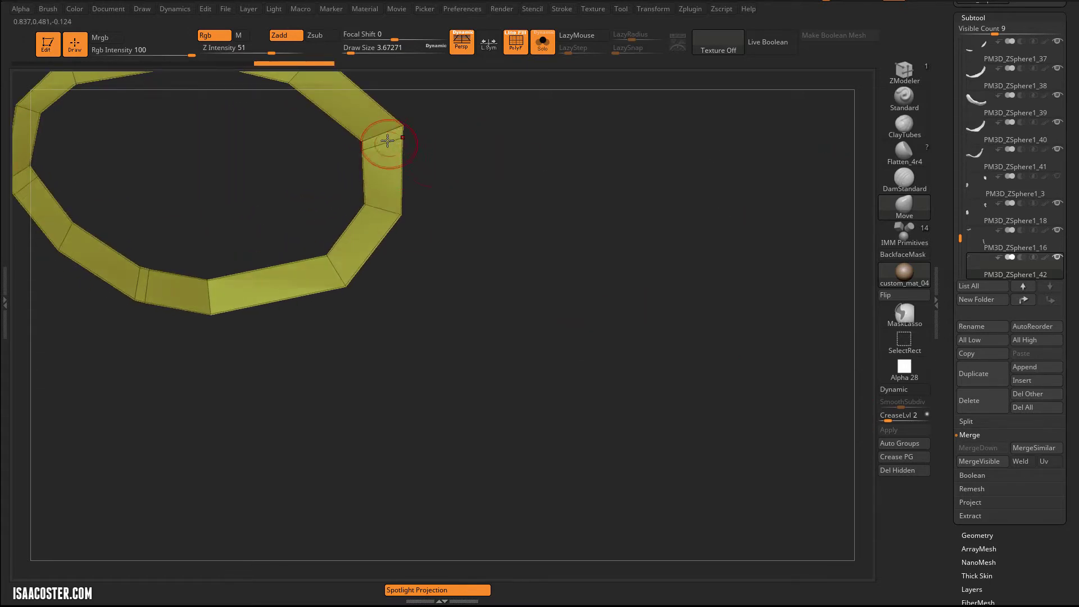
key(f)
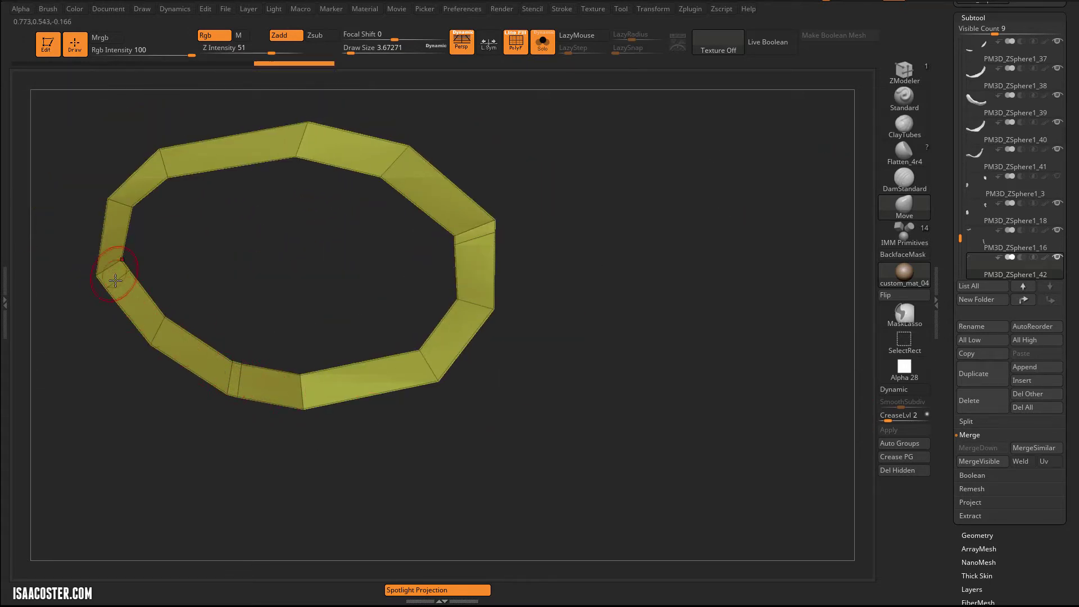
click(904, 73)
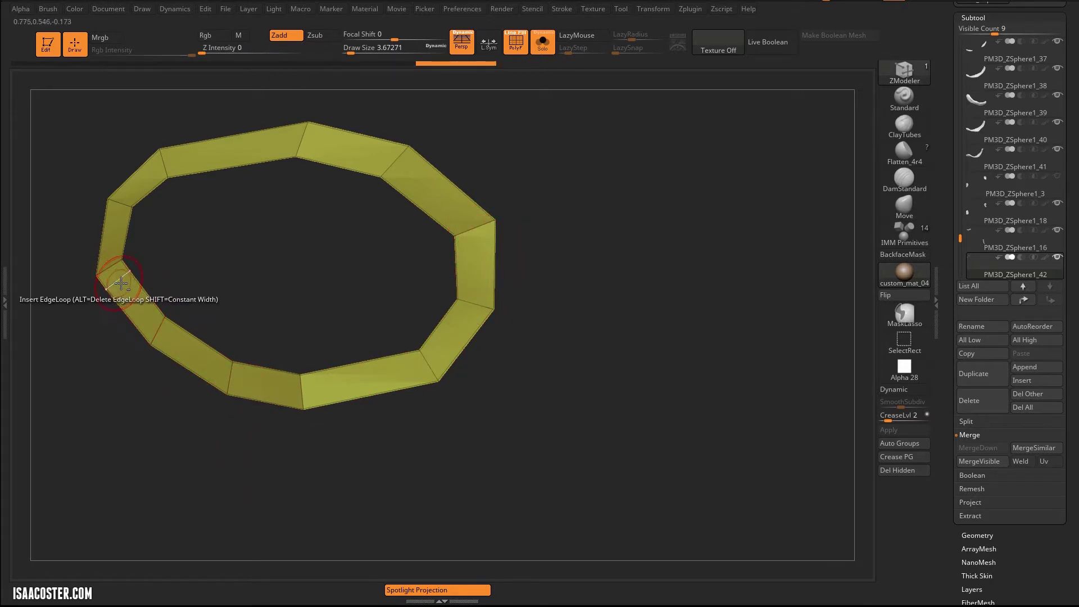
Step: Bring back the other subtools and extrude the ring with QMesh Polygroup All into a flared sleeve at the knee joint
drag(641, 325, 544, 50)
click(543, 45)
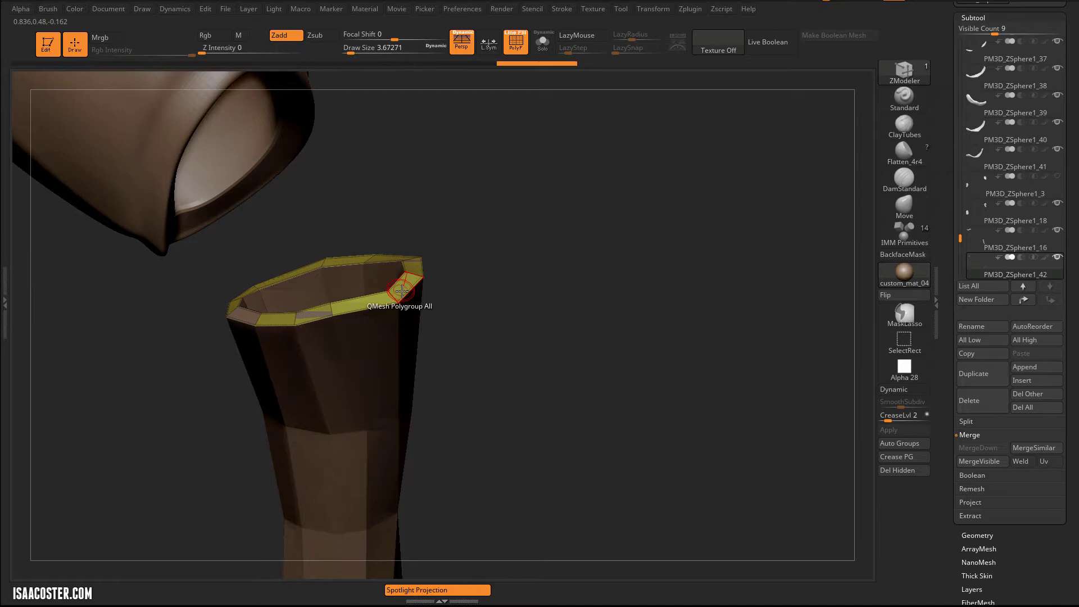
drag(420, 274, 534, 250)
drag(427, 271, 260, 29)
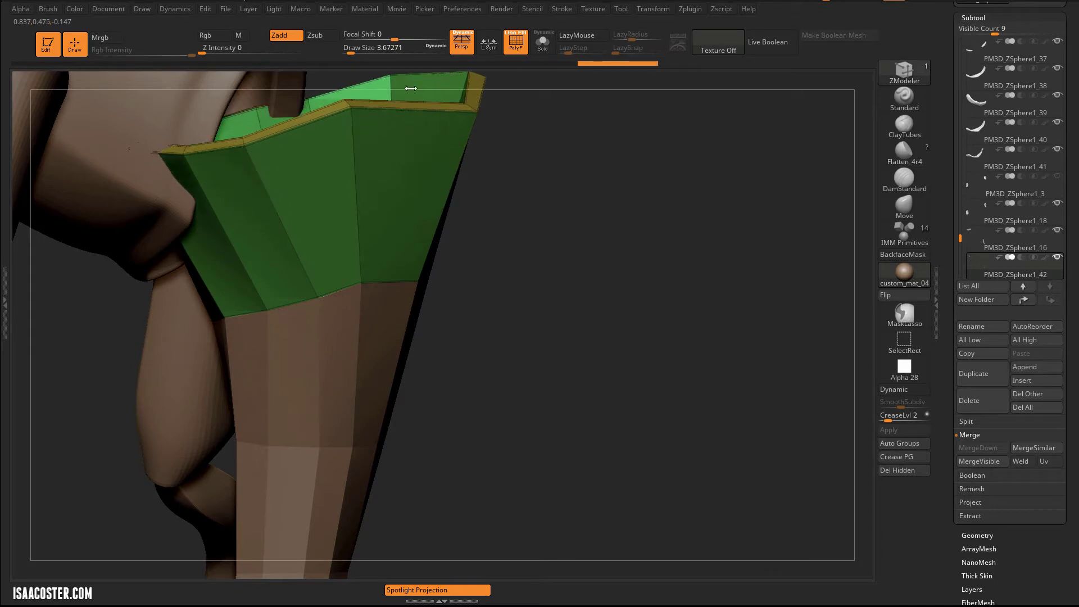
drag(565, 215, 676, 162)
Step: Reshape the side of the knee sleeve near the upper leg with the Move brush, using sizes of about 94 and 41
click(904, 208)
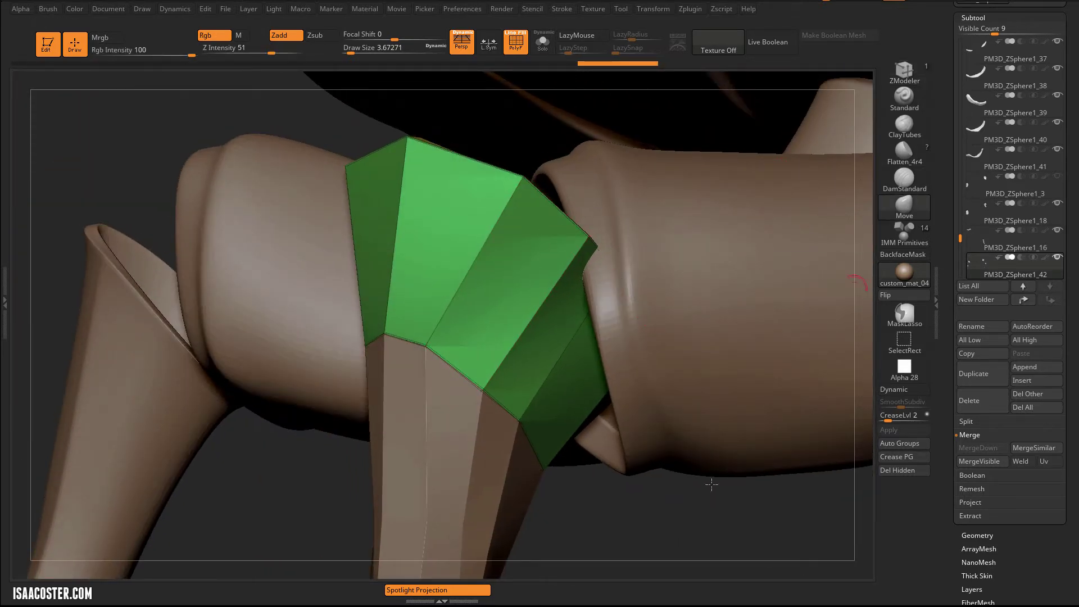
mouse_move(711, 523)
mouse_down()
mouse_move(586, 468)
mouse_move(573, 373)
mouse_up()
key(s)
drag(509, 329, 533, 329)
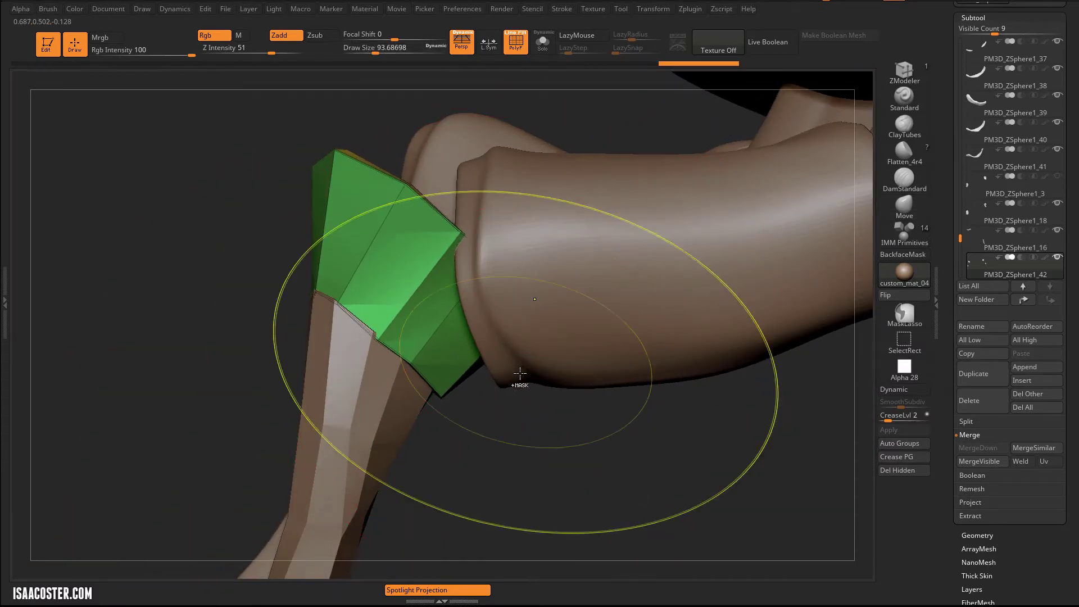
key(ctrl)
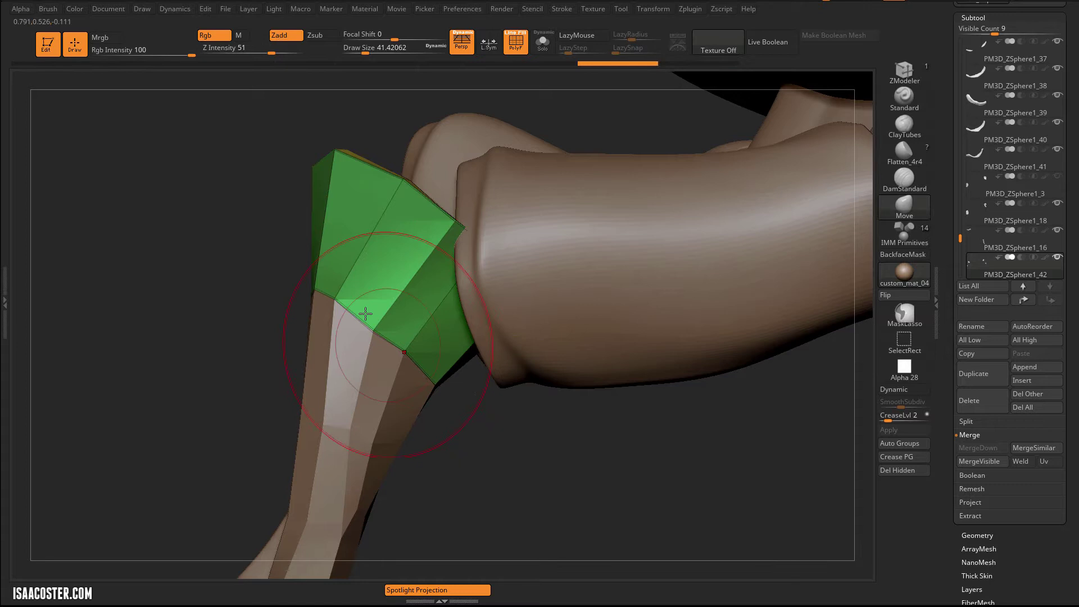
mouse_move(454, 445)
ctrl+mouse_down()
mouse_move(508, 443)
mouse_move(225, 258)
mouse_move(270, 437)
ctrl+mouse_up()
Step: Enlarge the Move brush to size 112 and reposition the sleeve's upper end at the upper leg's opening
key(s)
mouse_move(496, 331)
mouse_down()
mouse_move(518, 362)
mouse_move(531, 356)
mouse_up()
key(s)
drag(336, 157, 582, 199)
drag(604, 437, 515, 318)
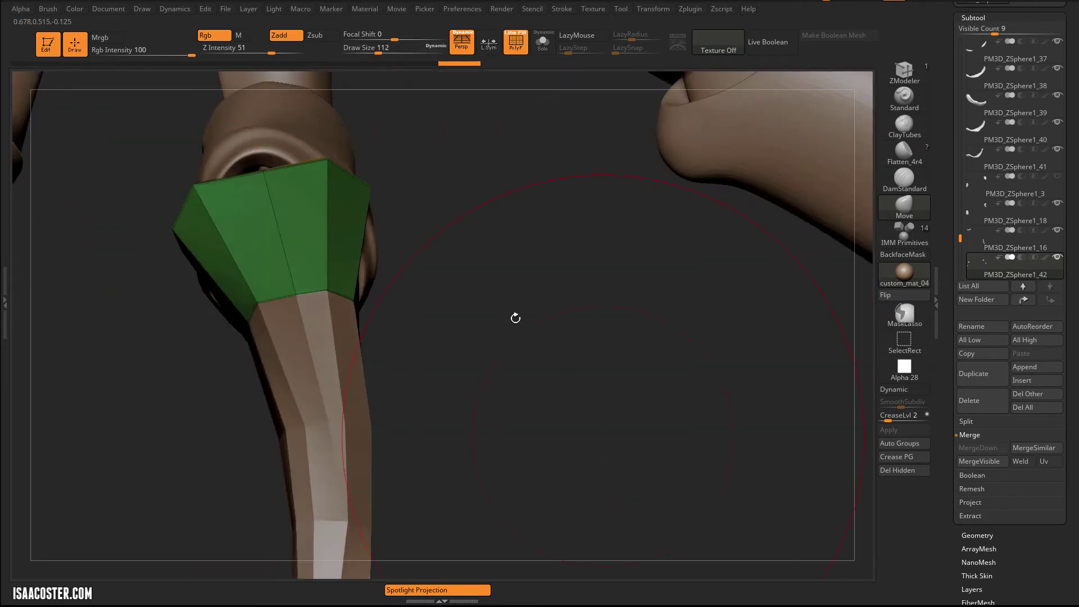
Step: Tuck the sleeve's upper edge inside the upper leg's opening with the Move brush at size about 59
drag(265, 183, 266, 145)
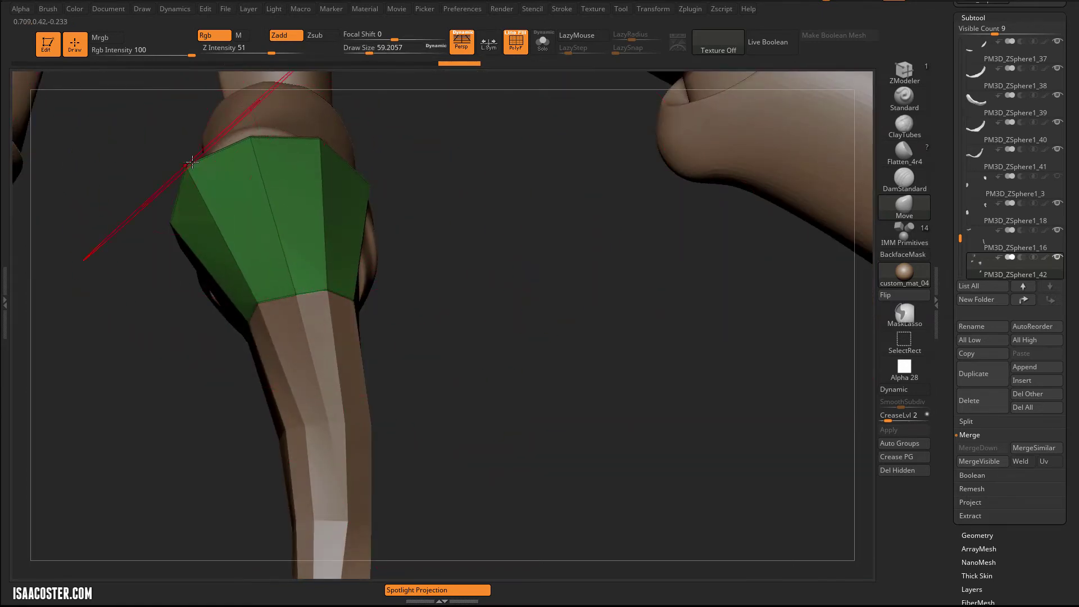
mouse_move(192, 162)
mouse_down()
mouse_move(306, 191)
mouse_move(263, 182)
mouse_up()
drag(490, 330, 444, 334)
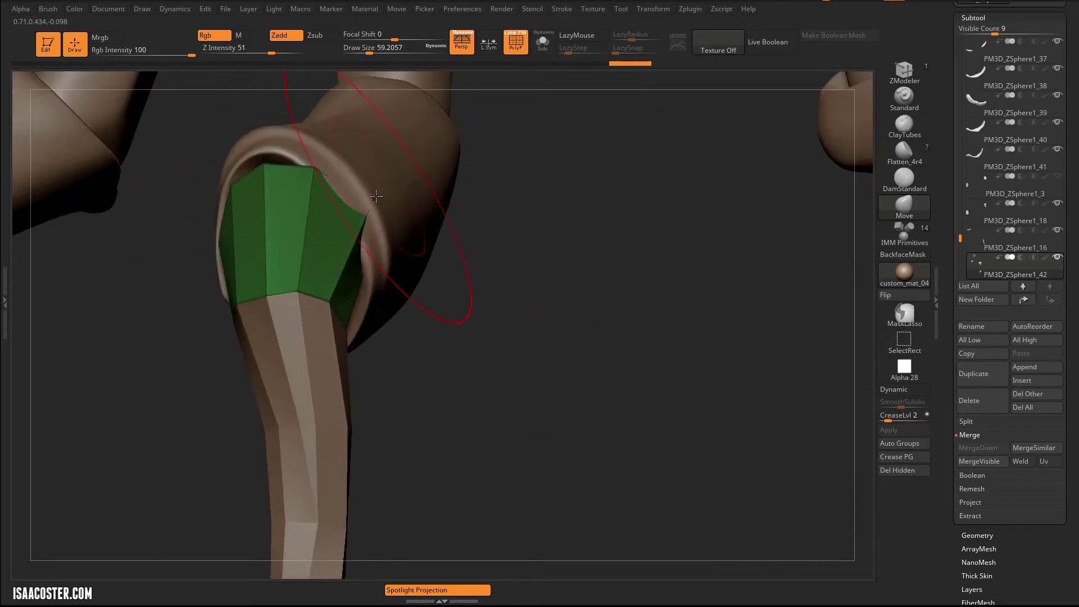
drag(377, 195, 358, 210)
mouse_move(430, 331)
mouse_down()
mouse_move(508, 337)
mouse_move(322, 274)
mouse_up()
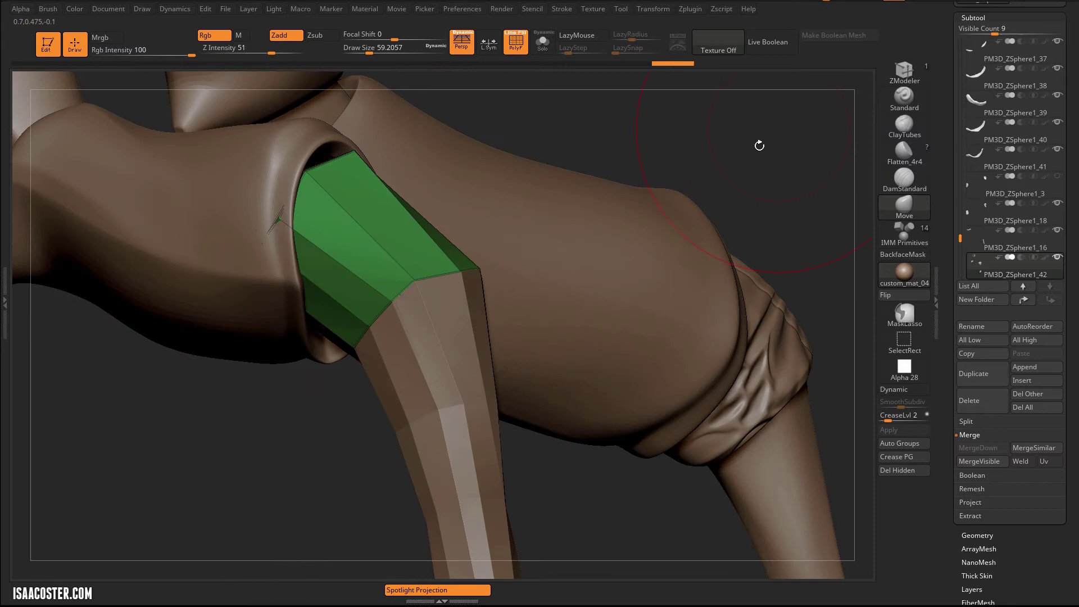
Step: Isolate the sleeve subtool, delete its lower pair of sleeves with Del Hidden, and bring back the other subtools
alt+drag(759, 145, 635, 77)
drag(623, 280, 289, 386)
click(543, 43)
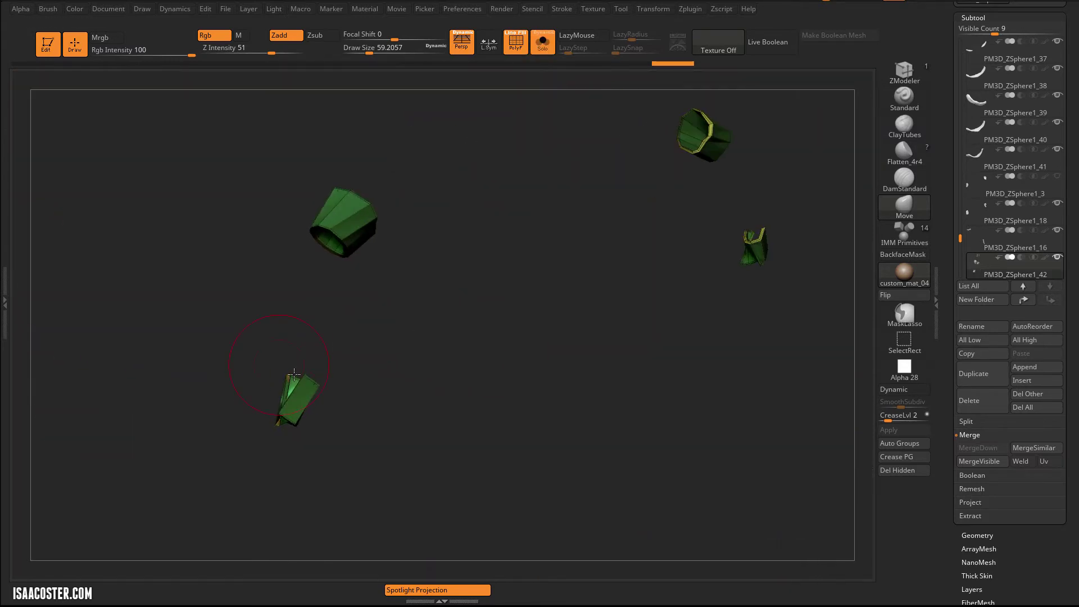
ctrl+alt+shift+drag(354, 348, 232, 510)
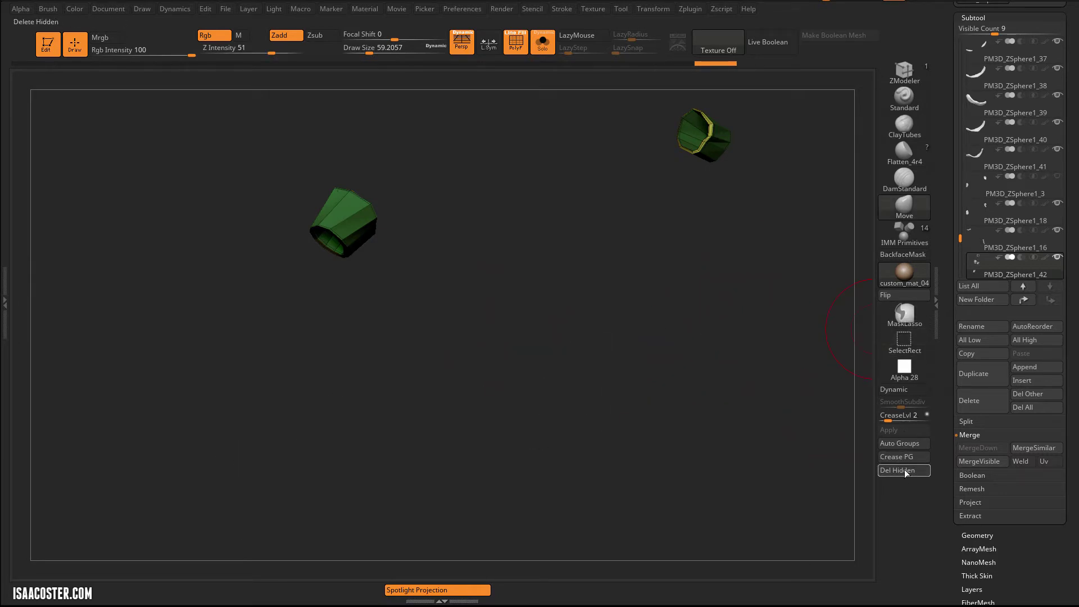
mouse_move(611, 396)
mouse_down()
mouse_move(561, 382)
mouse_move(634, 371)
mouse_move(573, 376)
mouse_move(532, 395)
mouse_move(576, 385)
mouse_move(619, 397)
mouse_move(646, 339)
mouse_move(684, 321)
mouse_move(635, 348)
mouse_up()
click(542, 43)
mouse_move(528, 400)
mouse_down()
mouse_move(484, 412)
mouse_move(505, 423)
mouse_move(564, 394)
mouse_move(529, 382)
mouse_up()
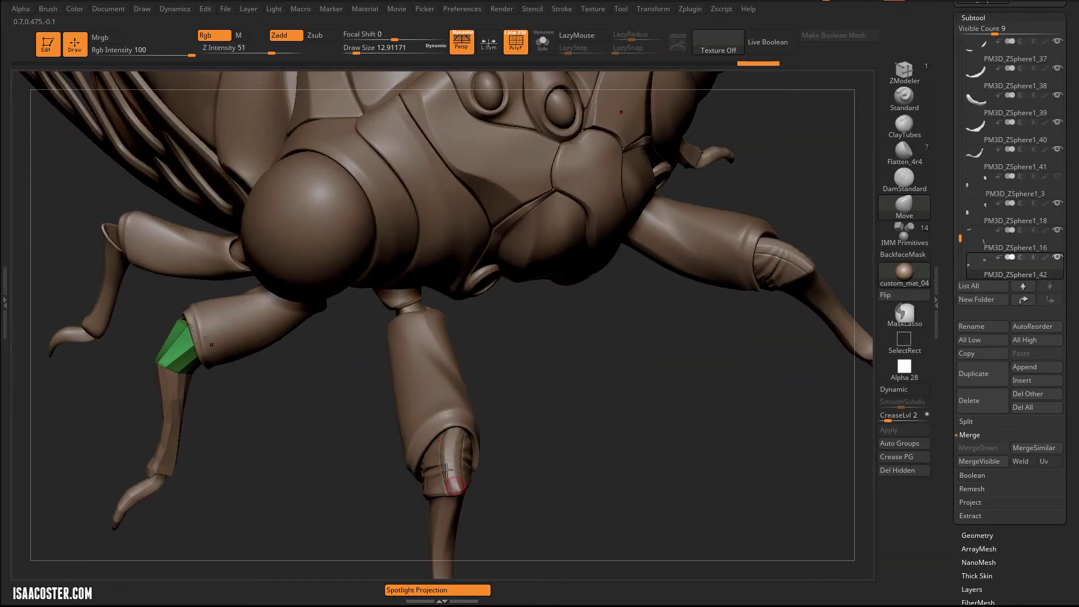
Step: Pull the remaining sleeve's upper edge into the middle upper leg's opening with the Move brush at size about 65
drag(317, 501, 421, 393)
drag(563, 308, 613, 312)
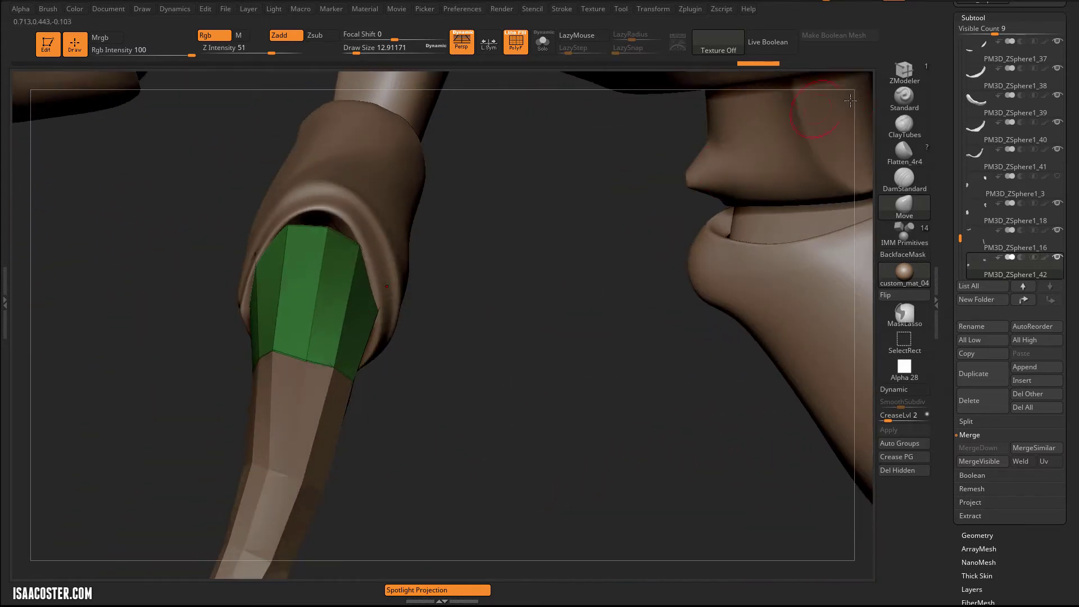
click(904, 72)
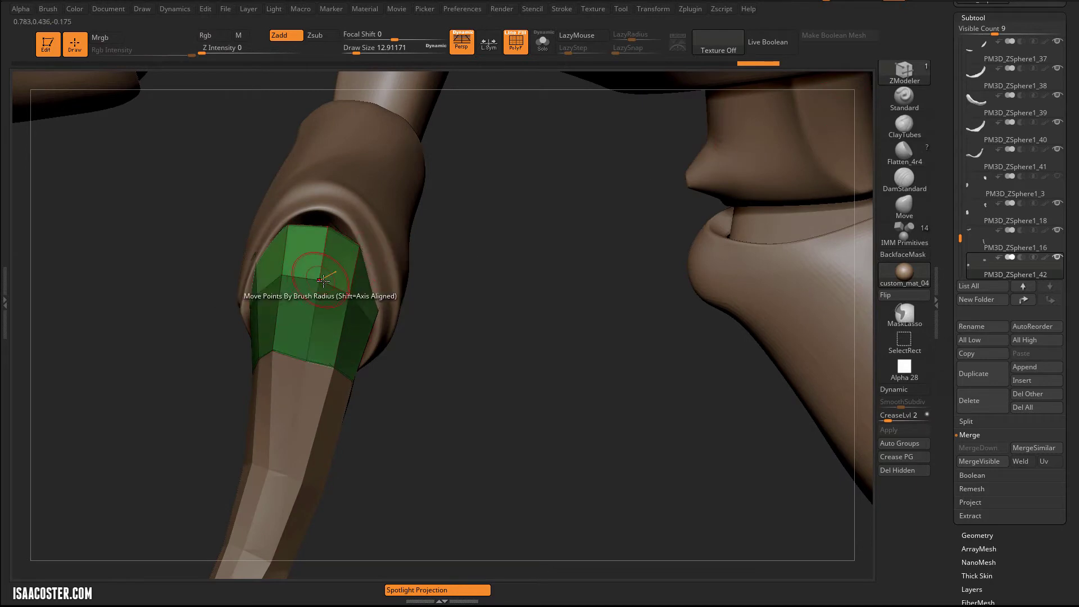
drag(474, 325, 883, 210)
click(883, 210)
mouse_move(494, 406)
mouse_down()
mouse_move(475, 403)
mouse_move(414, 322)
mouse_up()
key(s)
mouse_move(316, 244)
mouse_down()
mouse_move(330, 243)
mouse_move(281, 217)
mouse_move(349, 210)
mouse_up()
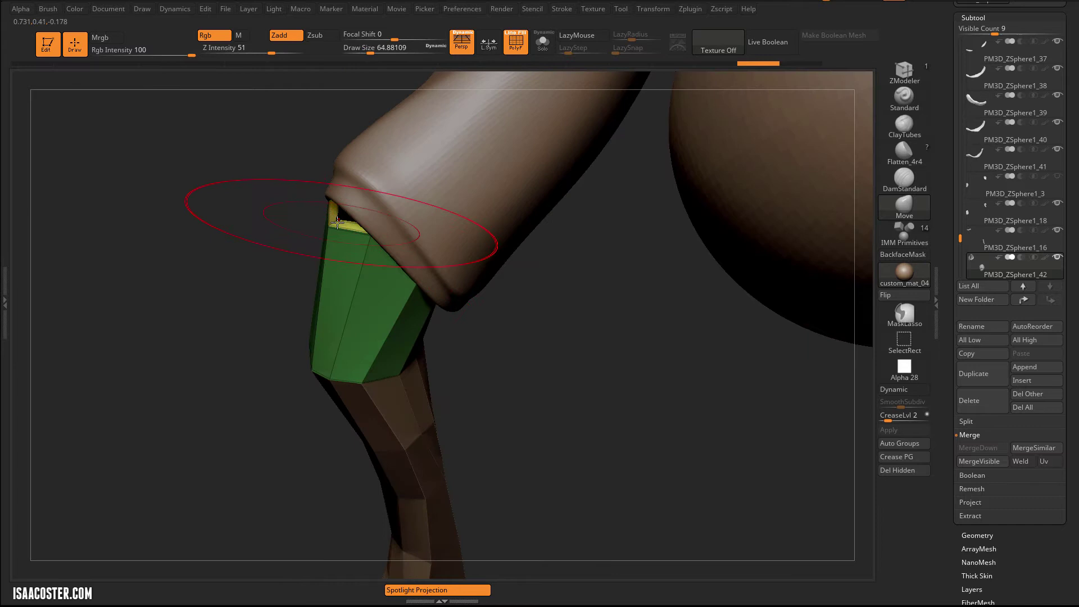
drag(407, 271, 399, 298)
Step: Select the middle upper leg and adjust its cuff rim around the knee sleeve with the Move brush at size about 46
alt+click(413, 294)
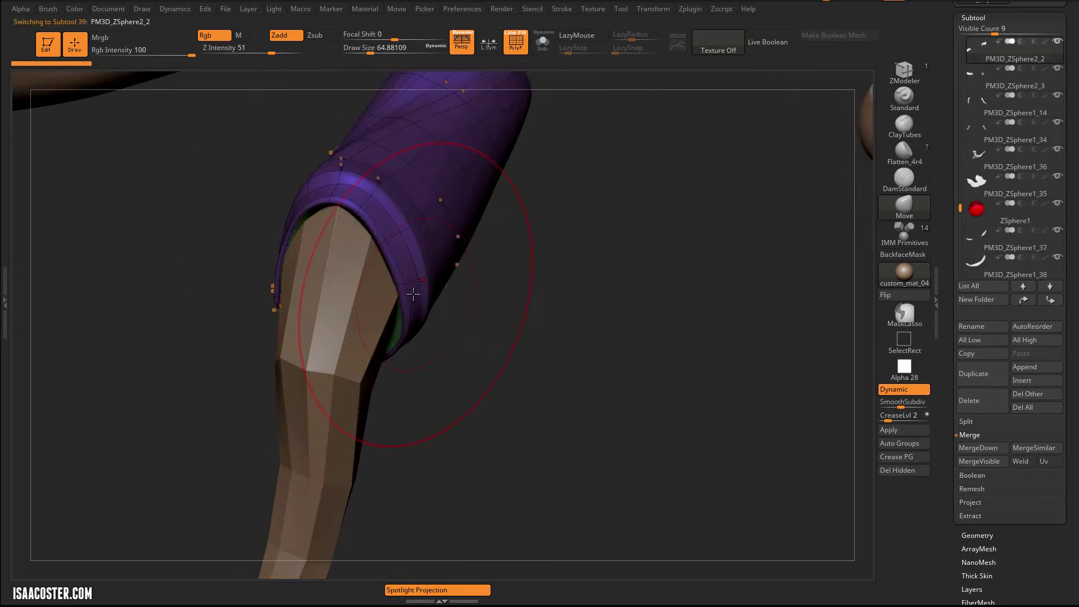
drag(460, 356, 260, 282)
mouse_move(185, 314)
mouse_down()
mouse_move(272, 308)
mouse_move(253, 436)
mouse_up()
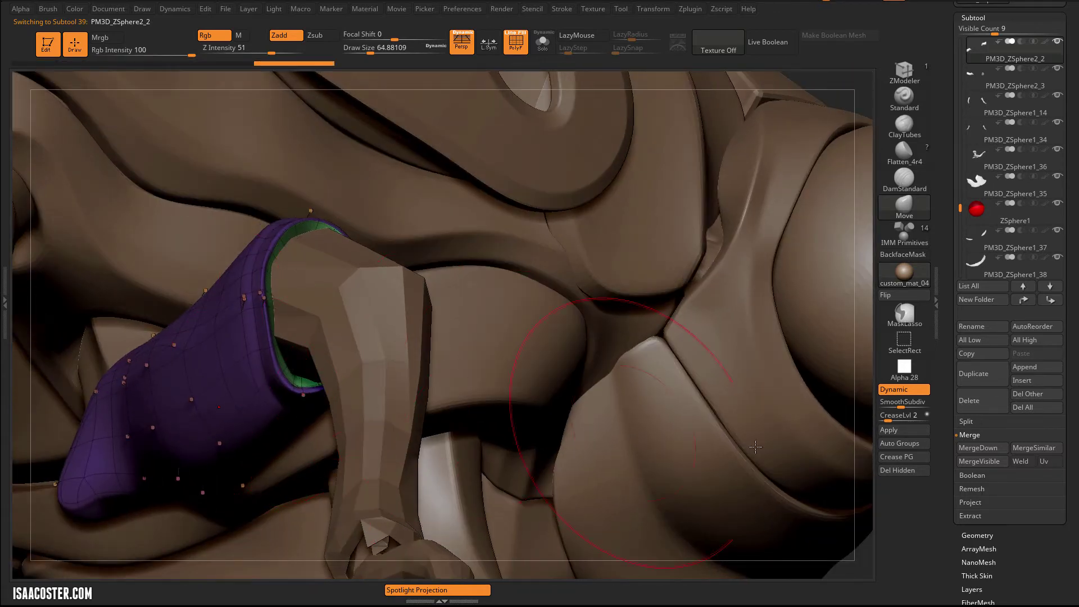
drag(872, 562, 756, 468)
drag(701, 522, 653, 452)
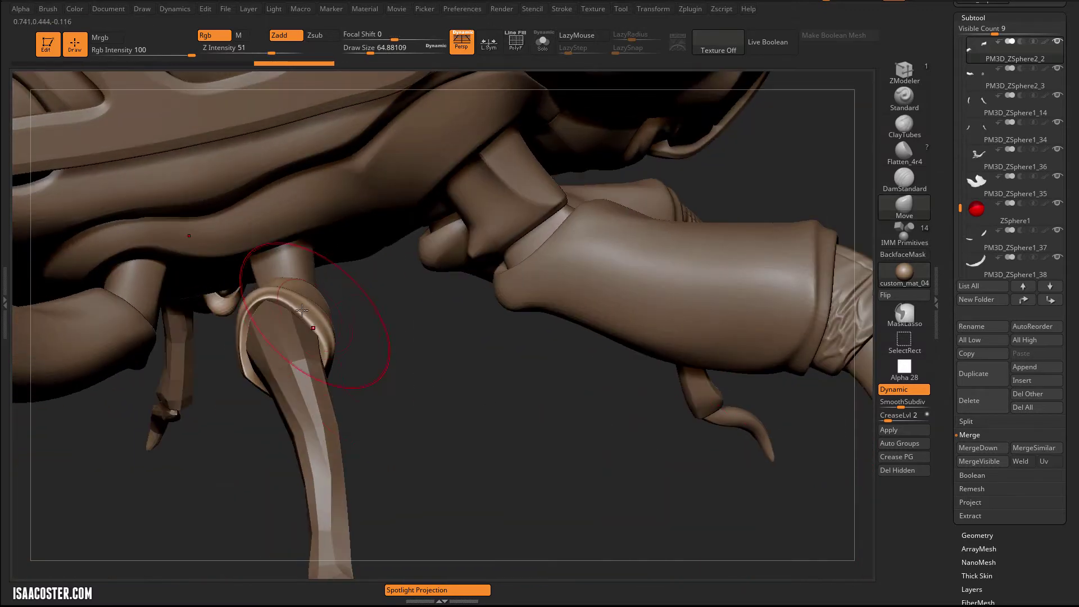
key(bracketleft)
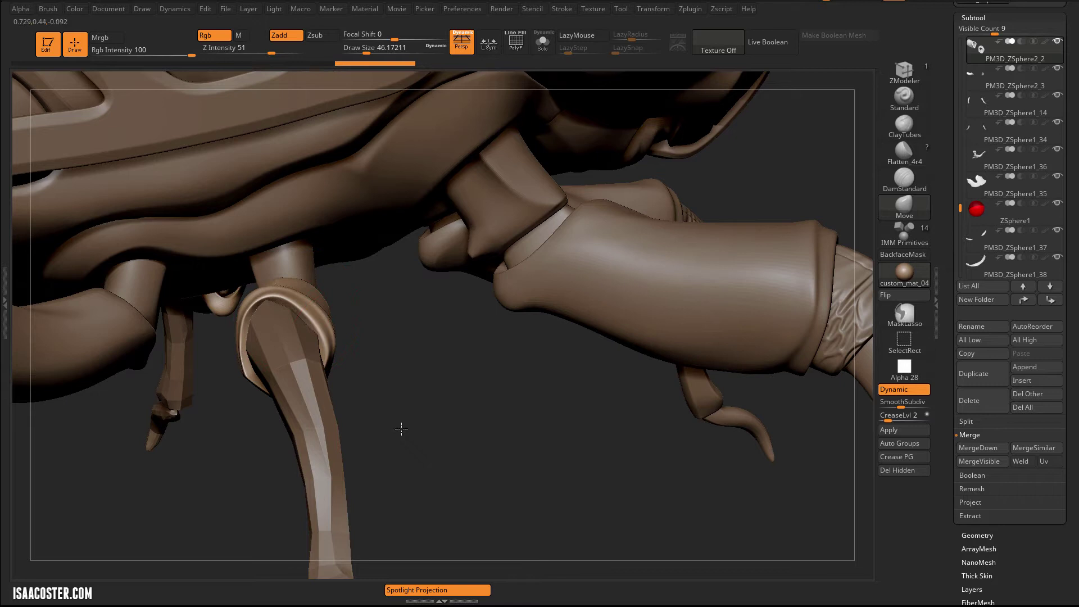
drag(401, 428, 361, 371)
Step: Select the middle lower leg and activate Dynamic Subdiv on it, choosing Always YES for the auto-activation
alt+click(364, 411)
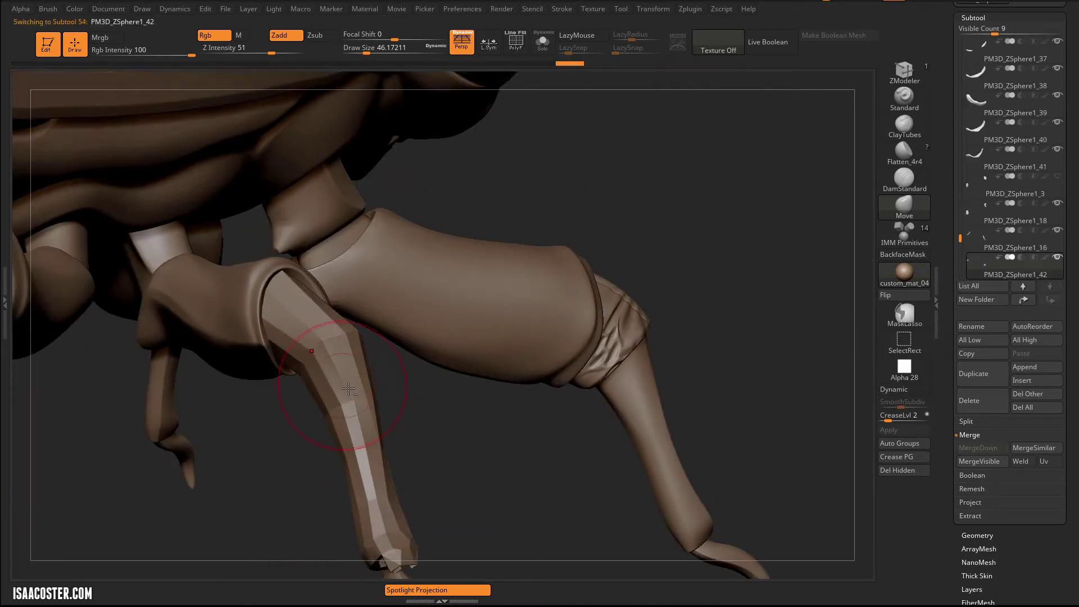
alt+click(348, 388)
key(d)
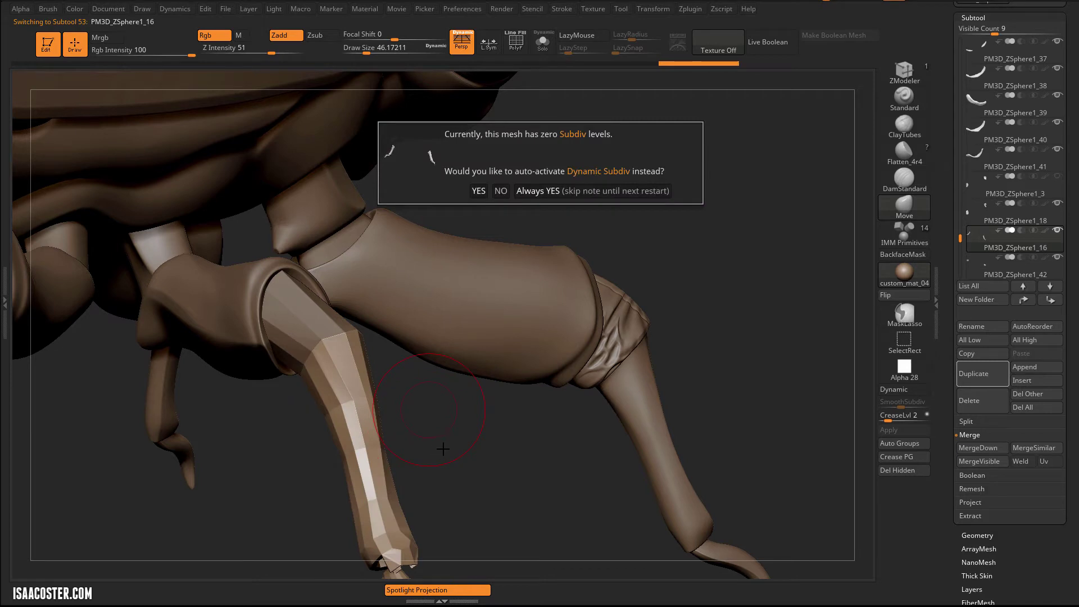
click(534, 189)
drag(429, 421, 471, 352)
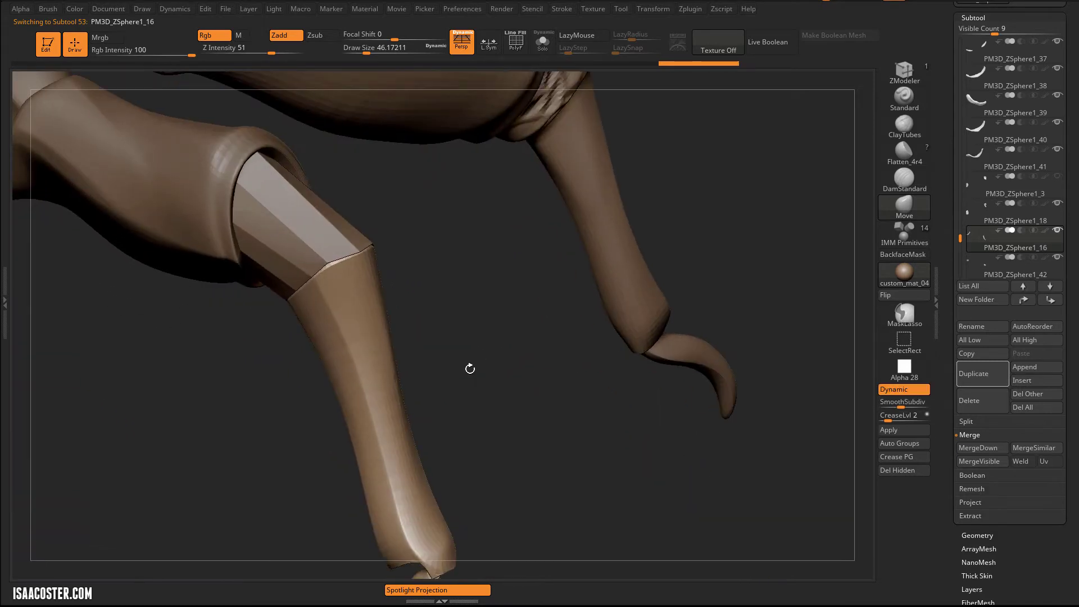
Step: Select the knee sleeve, show its polyframe, and insert an edge loop around its middle with ZModeler
mouse_move(484, 335)
mouse_down()
mouse_move(478, 313)
mouse_move(358, 296)
mouse_up()
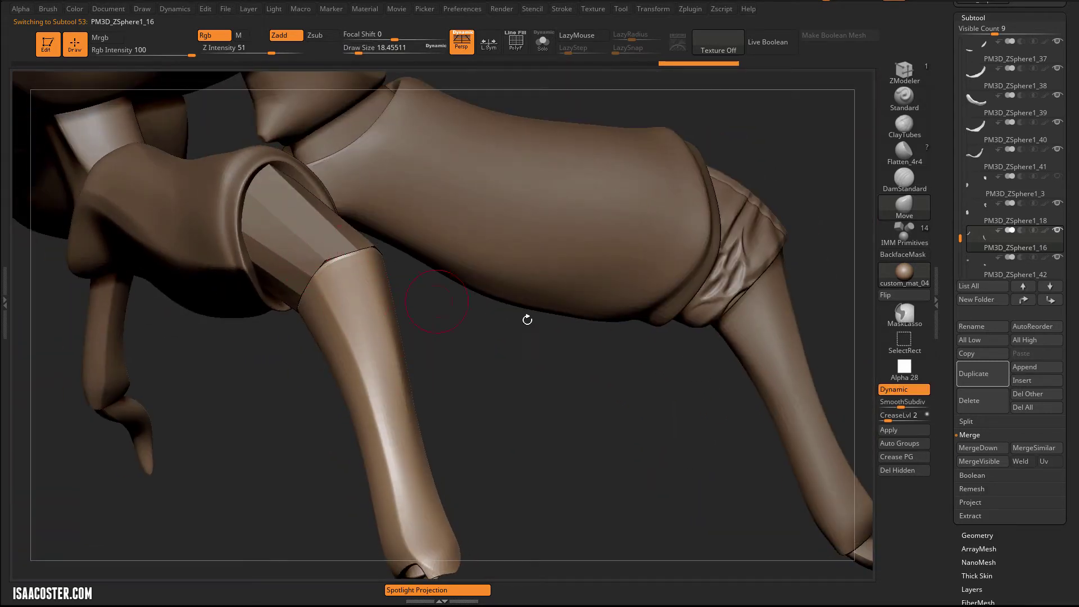
drag(647, 394, 516, 310)
drag(525, 381, 168, 405)
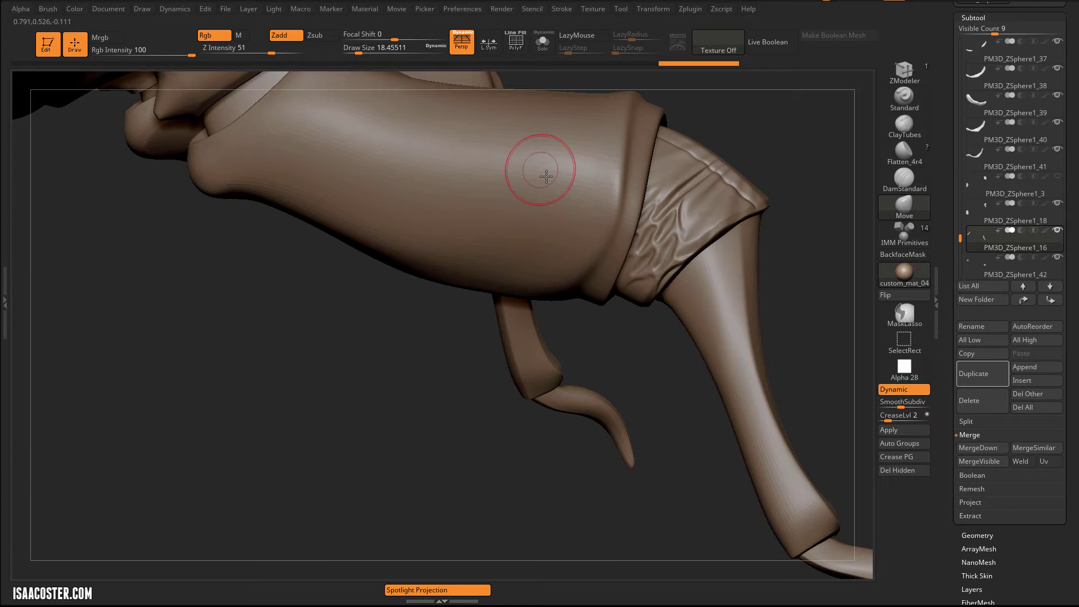
drag(419, 388, 827, 135)
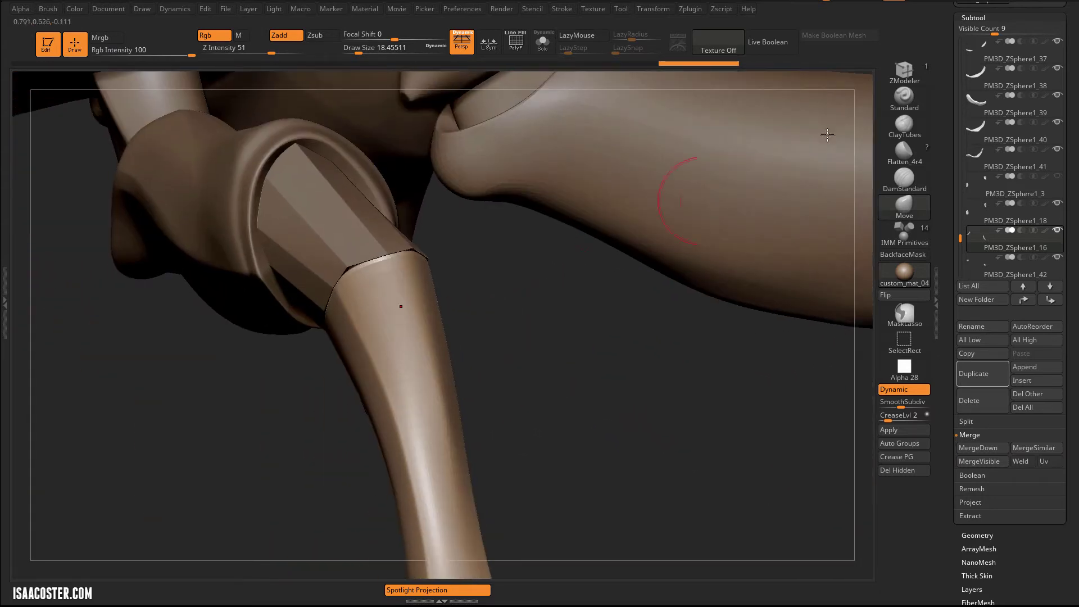
click(904, 72)
alt+click(345, 212)
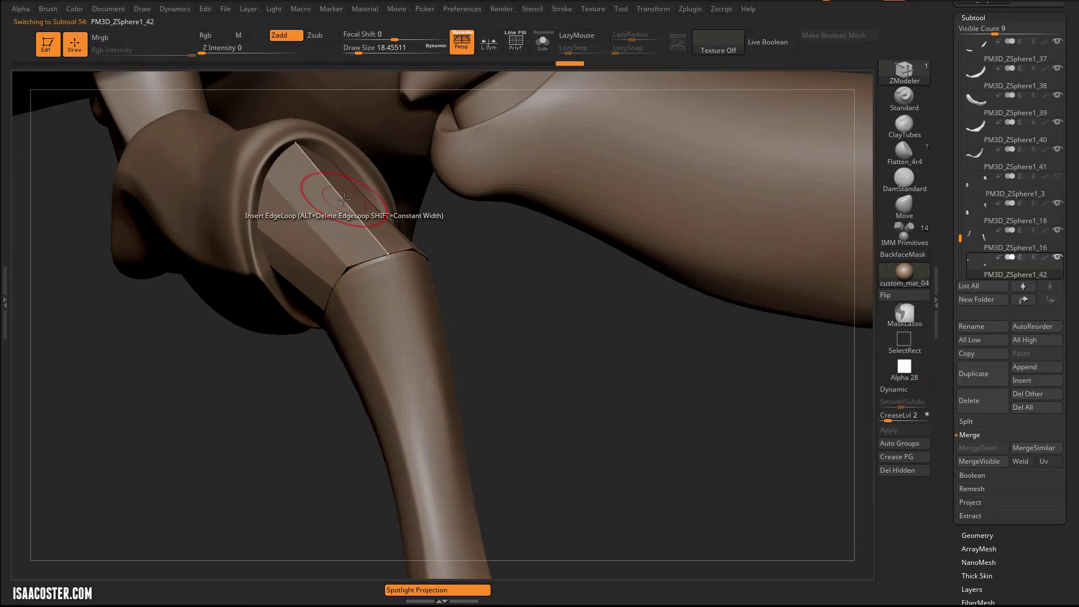
key(shift+f)
drag(483, 310, 567, 355)
drag(752, 248, 887, 145)
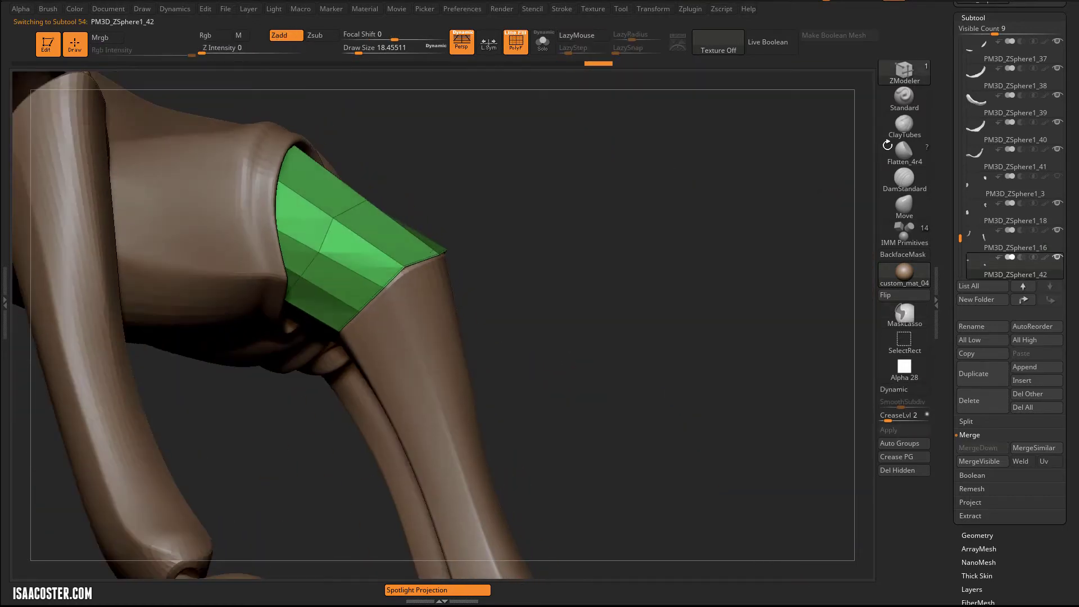
Step: Bulge the sleeve's new middle loop outward over the knee with the Move brush at size about 39
click(906, 214)
key(s)
click(249, 288)
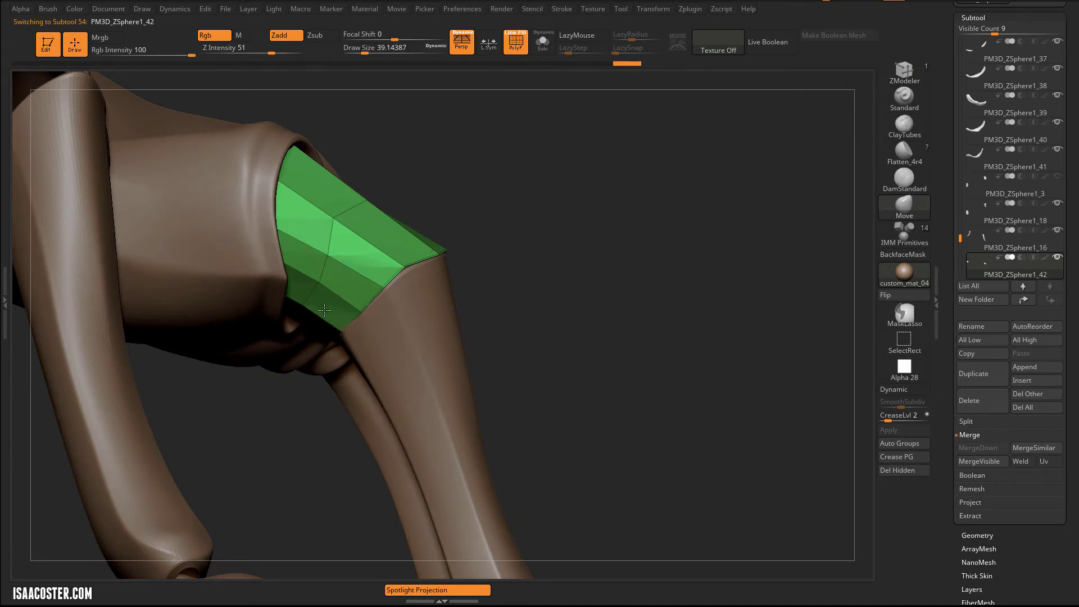
drag(349, 212, 385, 174)
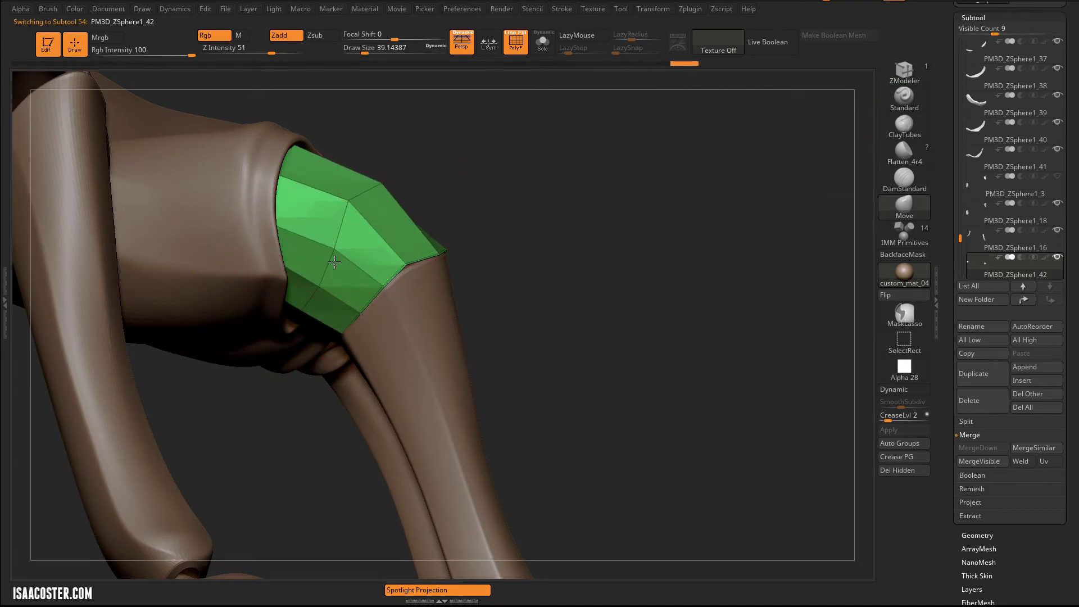
right_drag(450, 204, 338, 210)
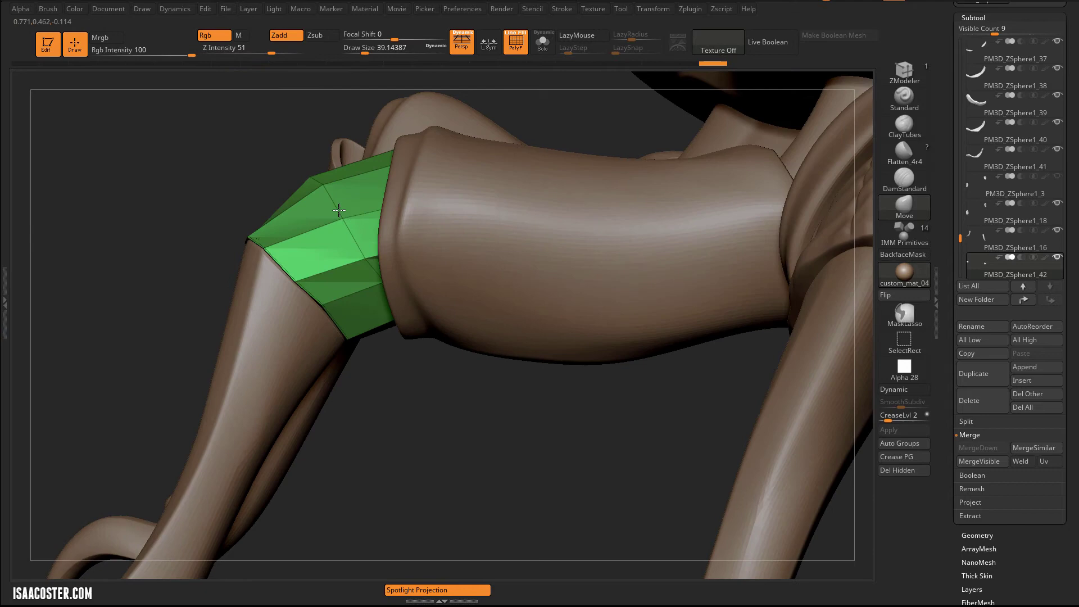
drag(301, 181, 290, 180)
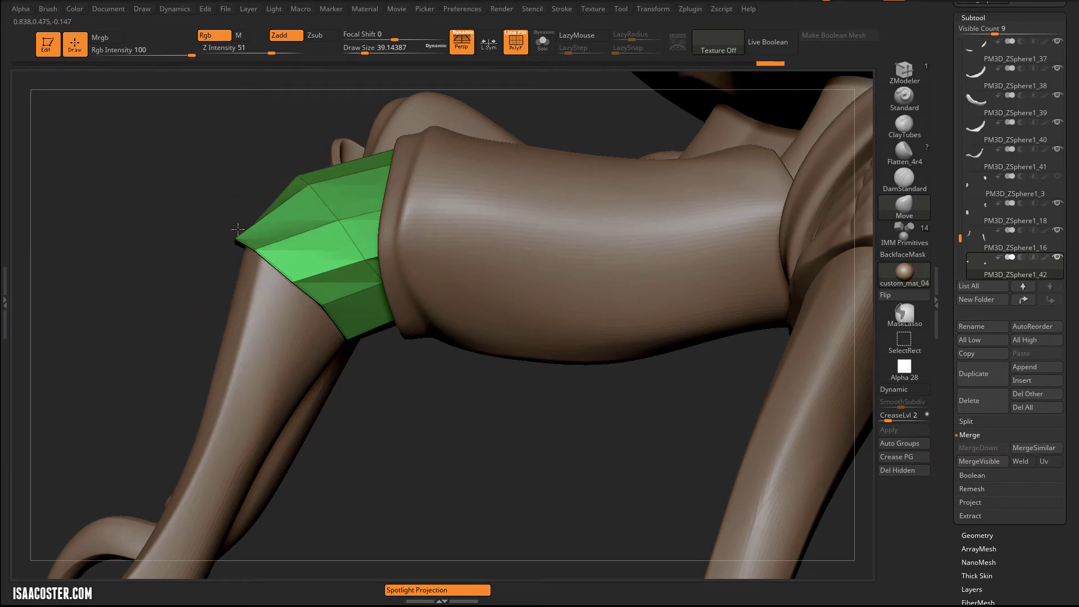
Step: Fit the sleeve's lower edge around the top of the lower leg with the Move brush
drag(237, 230, 250, 218)
right_drag(250, 218, 314, 291)
drag(314, 292, 335, 301)
right_drag(398, 398, 241, 304)
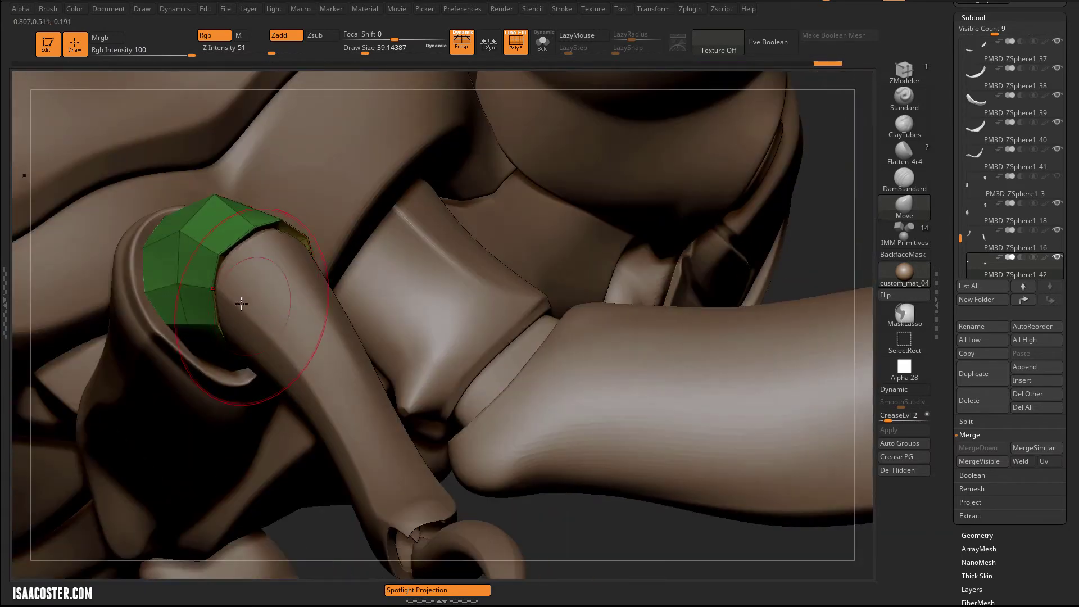
drag(226, 320, 218, 322)
right_drag(607, 497, 635, 444)
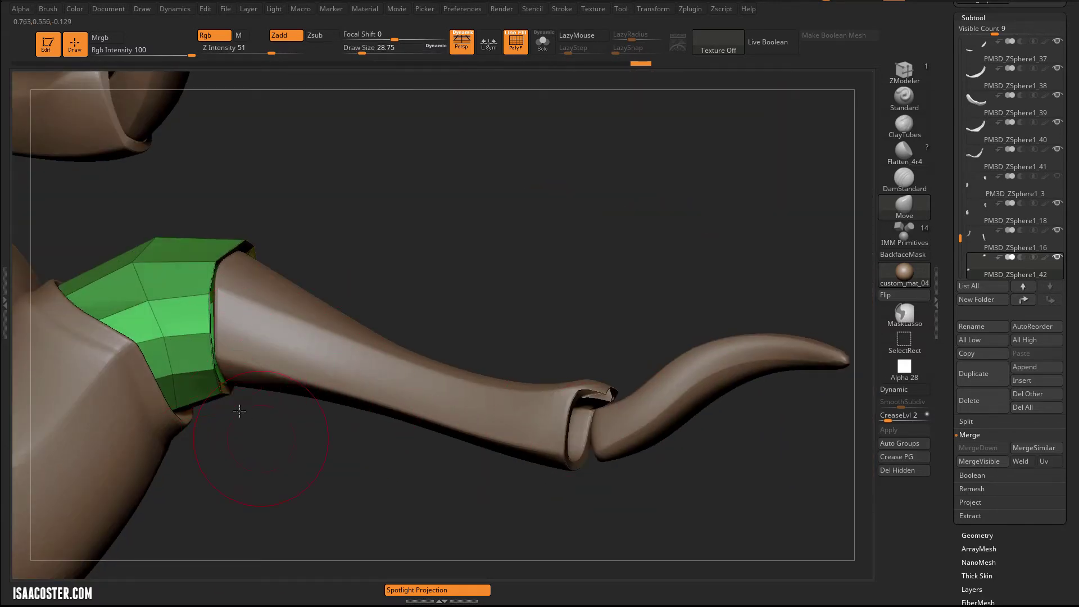
mouse_move(239, 411)
right_down()
mouse_move(416, 186)
mouse_move(488, 116)
right_up()
mouse_move(408, 192)
right_down()
mouse_move(388, 241)
mouse_move(354, 275)
right_up()
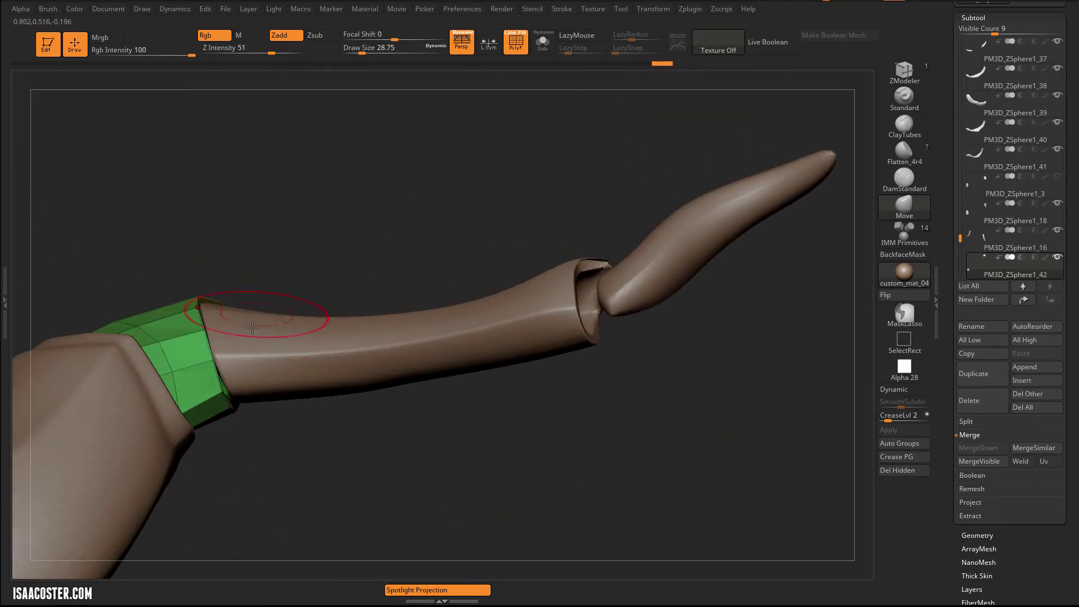
Step: Select the lower leg and adjust its top end to meet the sleeve with the Move brush at size about 56
alt+click(272, 312)
right_drag(273, 312, 249, 350)
alt+click(228, 393)
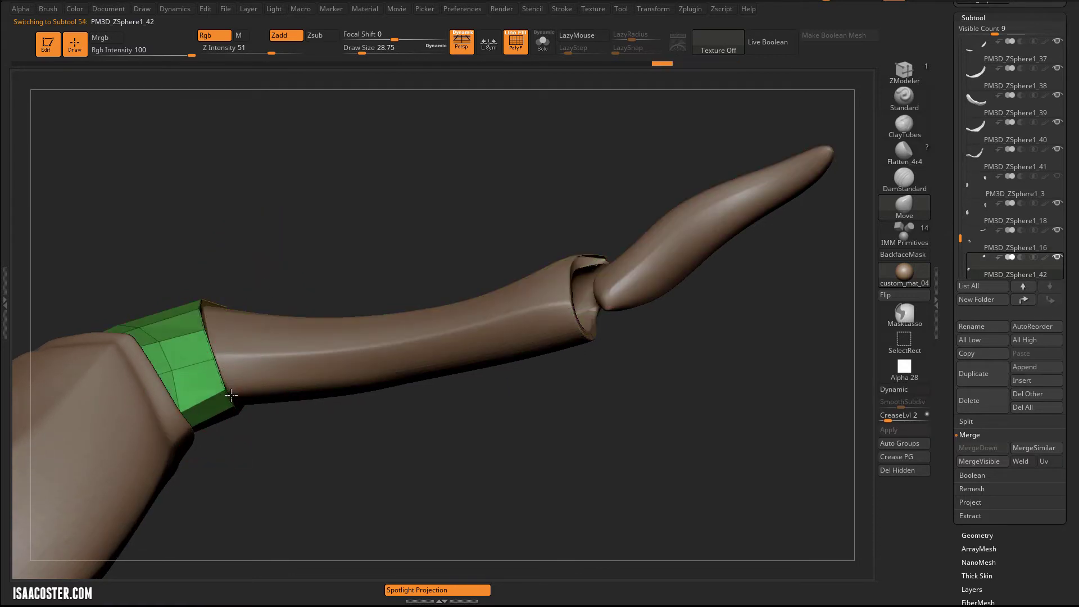
alt+click(219, 344)
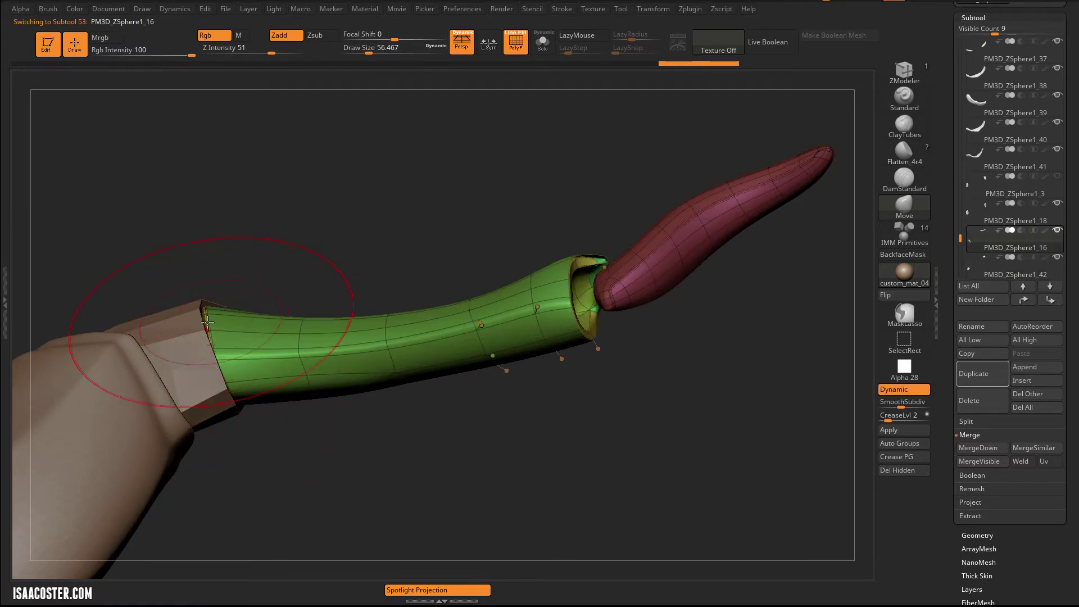
mouse_move(288, 431)
right_down()
mouse_move(264, 371)
mouse_move(267, 405)
right_up()
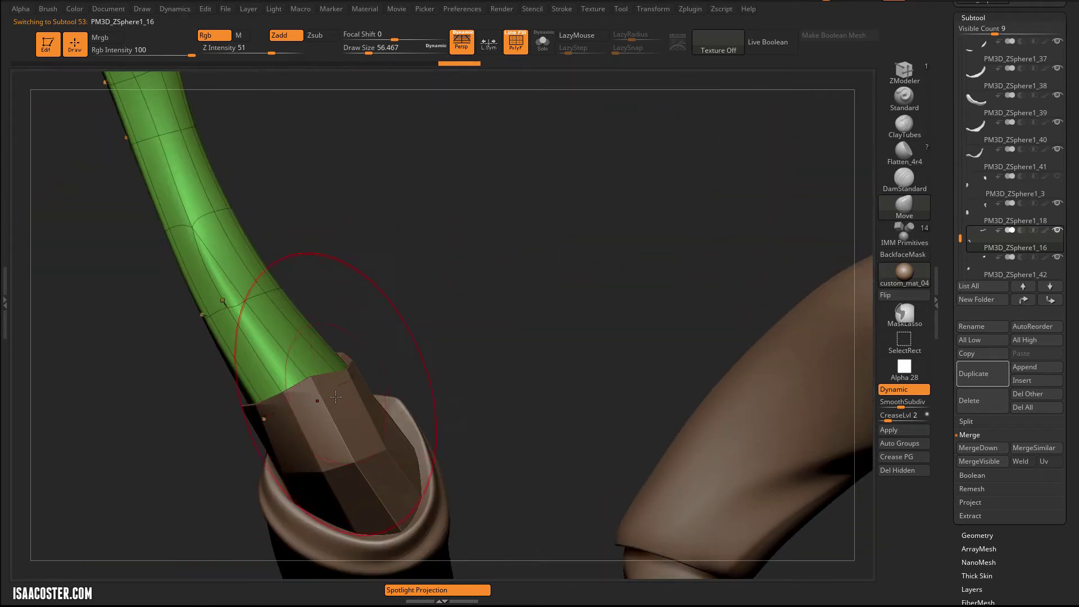
Step: Select the knee sleeve and reposition the points of its lower edge with the Move brush, down to size about 8
alt+click(319, 397)
drag(312, 391, 313, 388)
mouse_move(384, 348)
right_down()
mouse_move(359, 337)
mouse_move(308, 377)
right_up()
key(s)
drag(304, 382, 296, 383)
mouse_move(305, 381)
right_down()
mouse_move(373, 337)
mouse_move(369, 308)
mouse_move(296, 392)
right_up()
right_drag(499, 316, 462, 360)
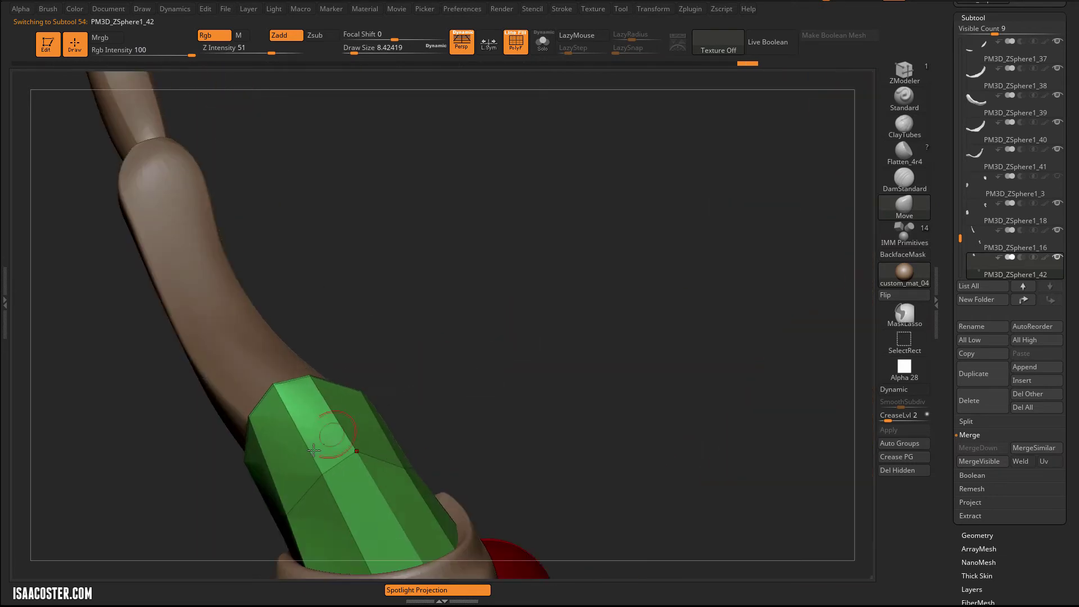
Step: Crease the lengthwise edge on the sleeve's ridge with ZModeler's Crease EdgeLoop Complete and preview it with Dynamic Subdiv
click(902, 82)
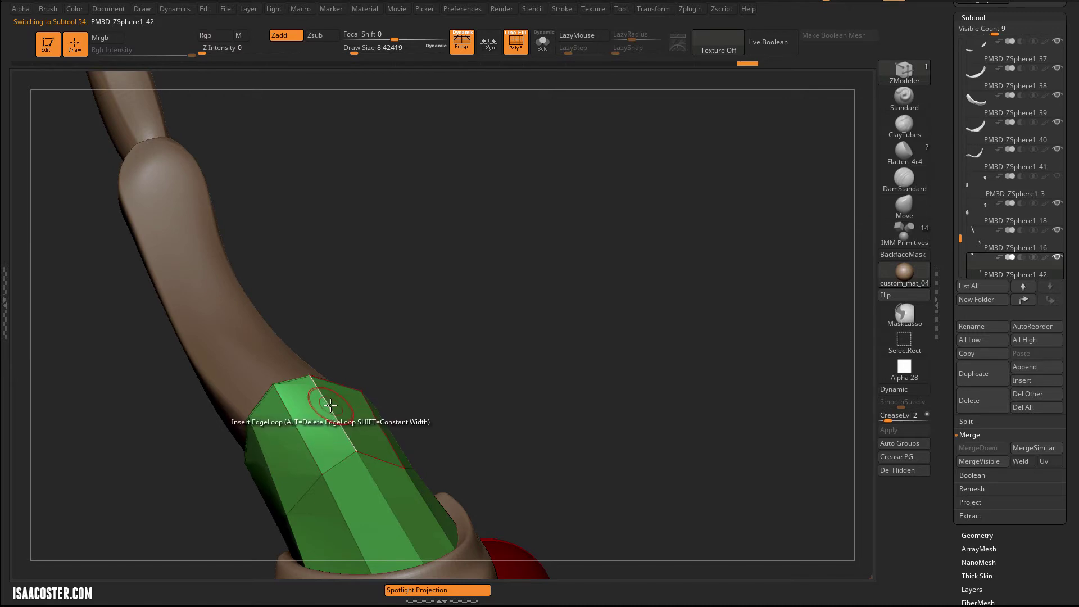
key(space)
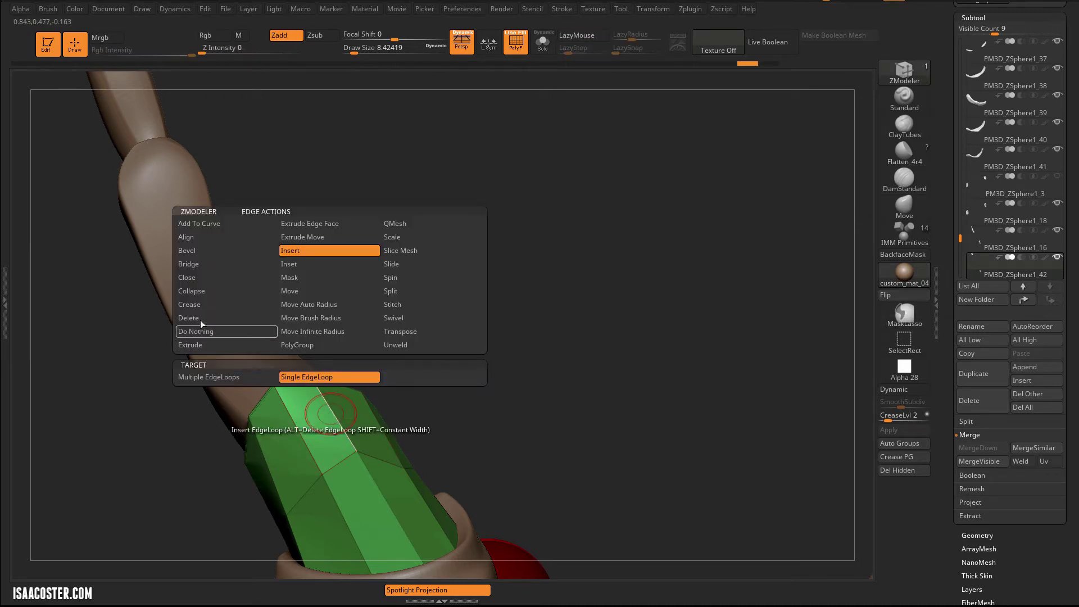
click(189, 304)
click(202, 390)
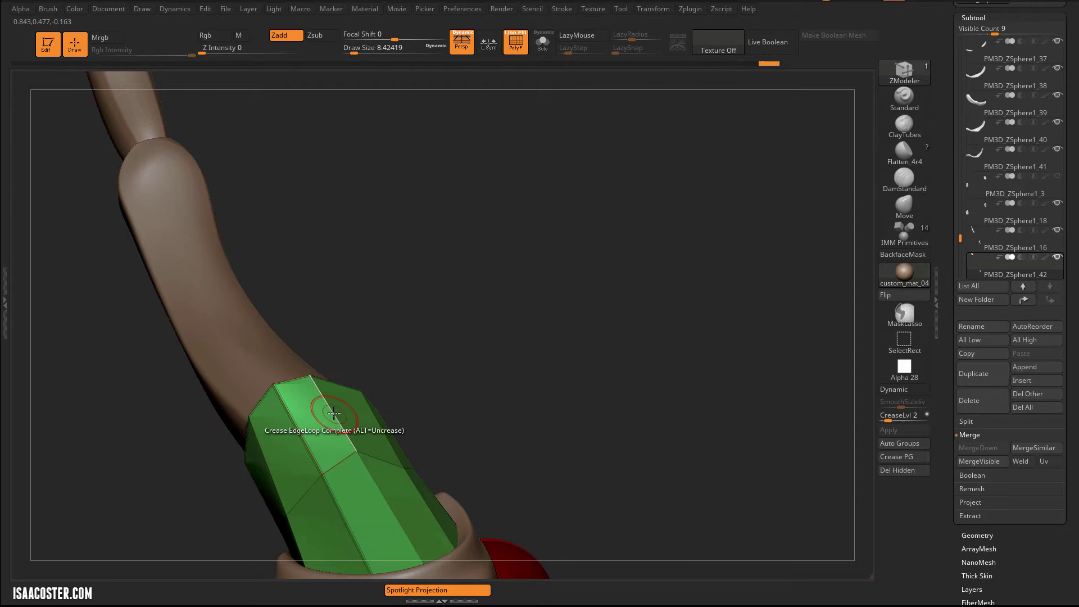
alt+drag(429, 403, 360, 356)
key(d)
key(shift+f)
key(shift+f)
key(shift+d)
Step: Refine the sleeve's shape around the knee with the Move brush, turn on Dynamic Subdiv and hide the polyframe
click(897, 214)
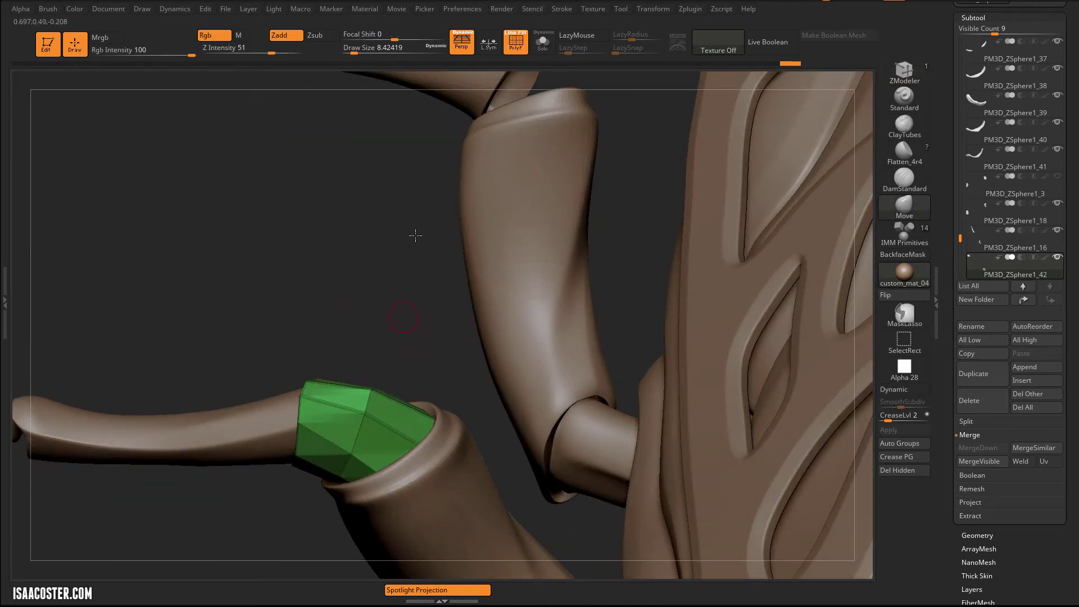
mouse_move(414, 234)
mouse_down()
mouse_move(403, 209)
mouse_move(408, 423)
mouse_up()
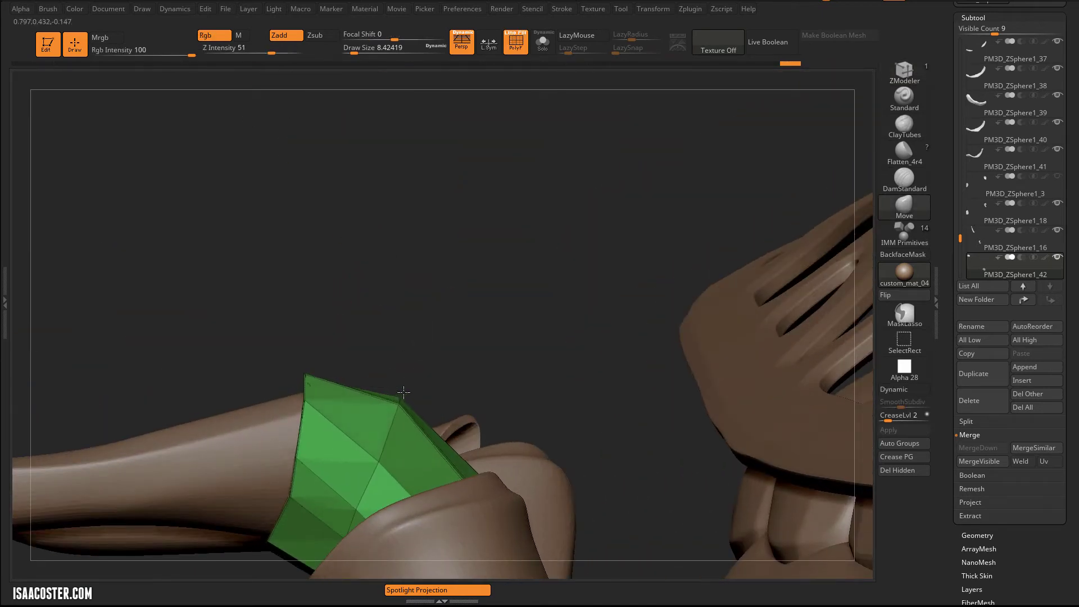
mouse_move(310, 337)
mouse_down()
mouse_move(318, 366)
mouse_move(270, 427)
mouse_move(167, 487)
mouse_move(248, 523)
mouse_move(272, 506)
mouse_move(270, 521)
mouse_move(310, 442)
mouse_move(332, 574)
mouse_move(396, 123)
mouse_up()
key(d)
key(shift+f)
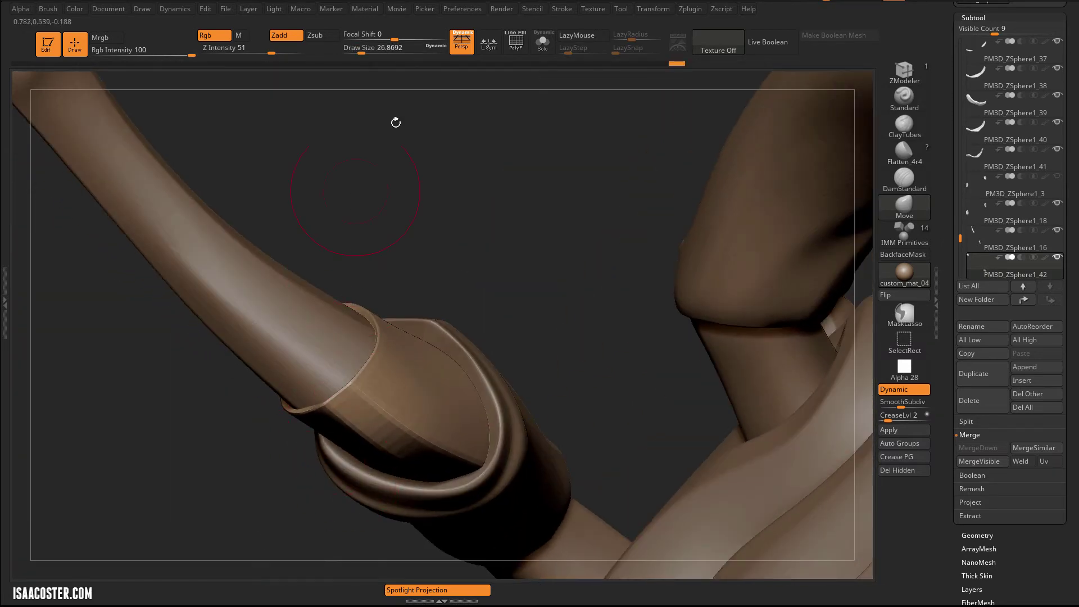
Step: Isolate the knee sleeve with its polyframe shown and Dynamic Subdiv off, and set ZModeler's polygon action to Inflate for Polygroup All
click(543, 42)
key(shift+f)
key(shift+d)
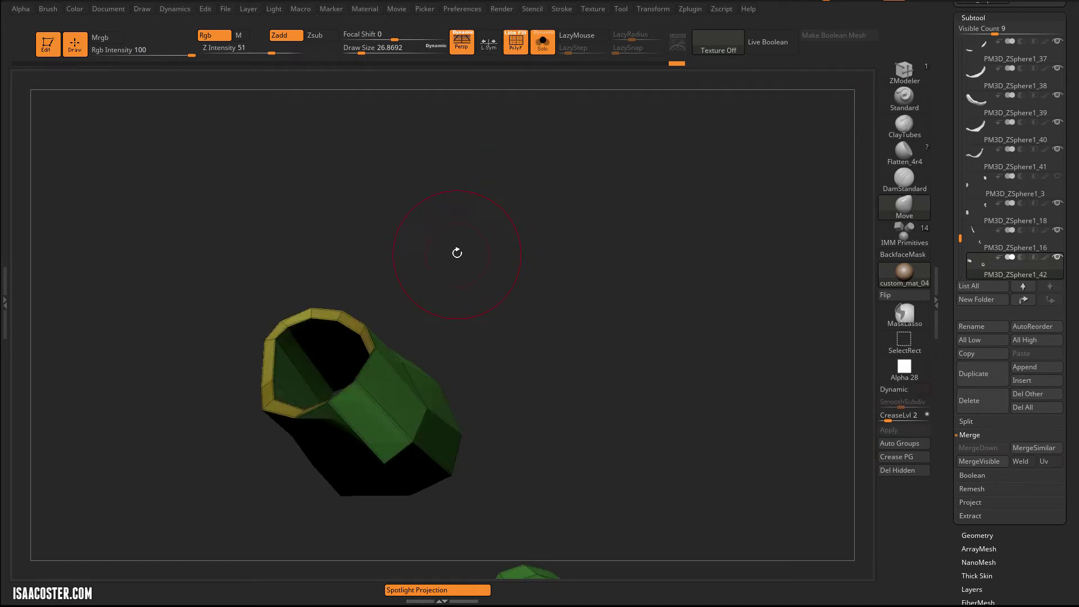
mouse_move(458, 253)
mouse_down()
mouse_move(447, 178)
mouse_move(436, 174)
mouse_move(275, 204)
mouse_move(272, 161)
mouse_move(263, 223)
mouse_up()
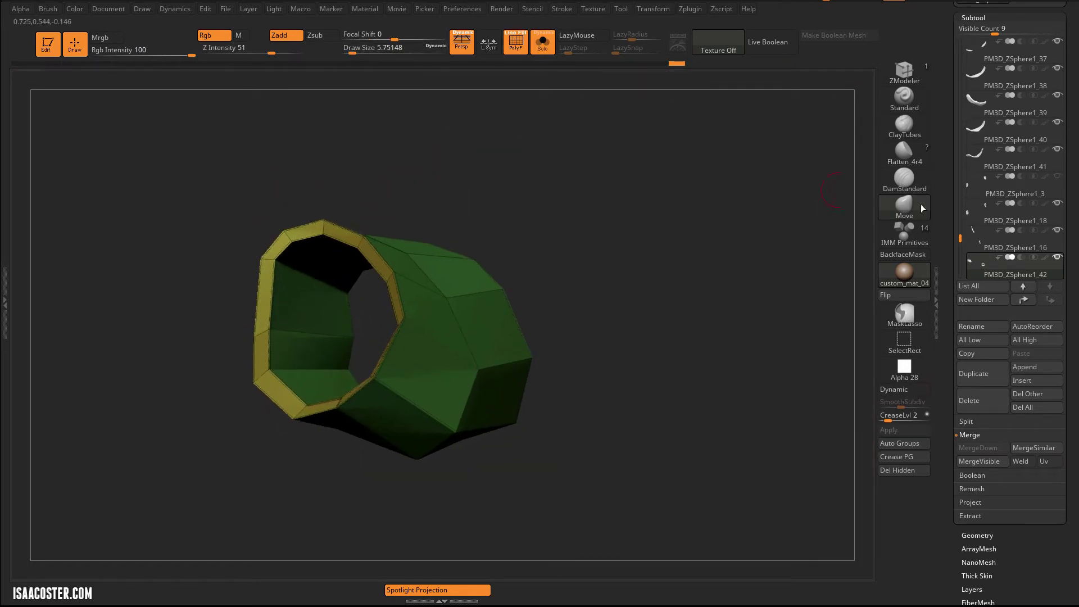
click(903, 78)
key(space)
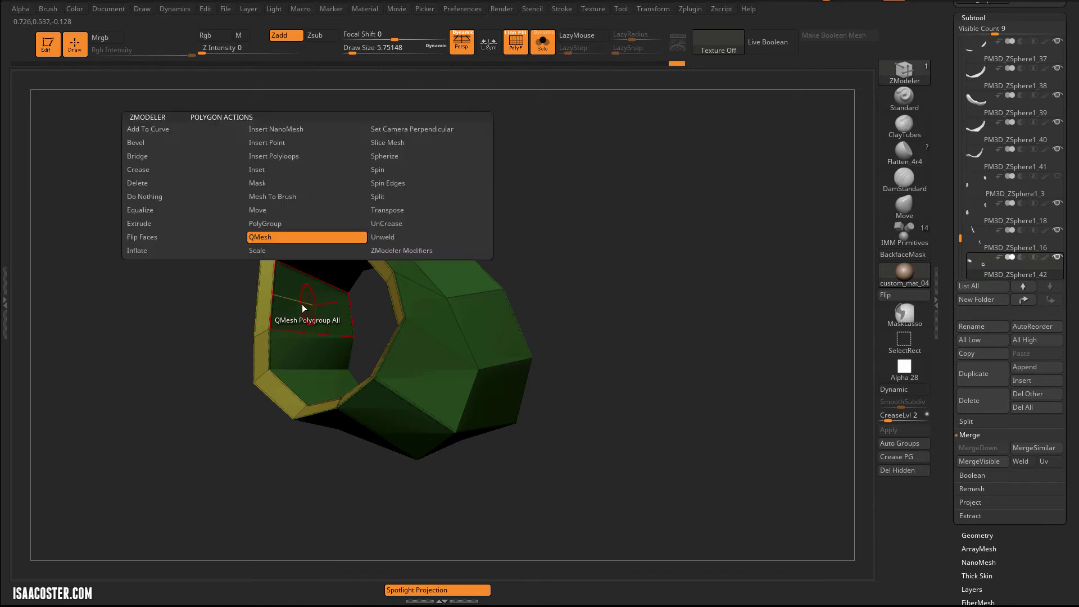
click(162, 250)
Step: Try to inflate the sleeve's whole green polygroup from its inner wall, undo it and preview with Dynamic Subdiv
drag(310, 297, 370, 339)
key(ctrl+z)
key(d)
key(space)
click(399, 297)
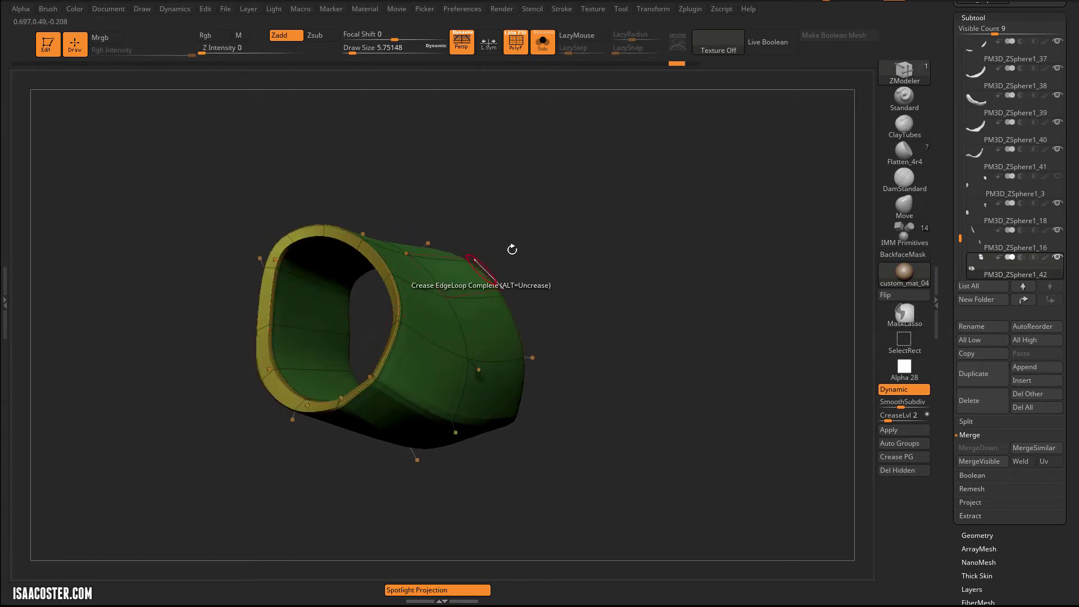
Step: Isolate the sleeve's green polygroup, split its inner and outer walls with Auto Groups and show the whole mesh again
mouse_move(511, 249)
alt+mouse_down()
mouse_move(552, 234)
mouse_move(547, 226)
alt+mouse_up()
ctrl+shift+click(514, 313)
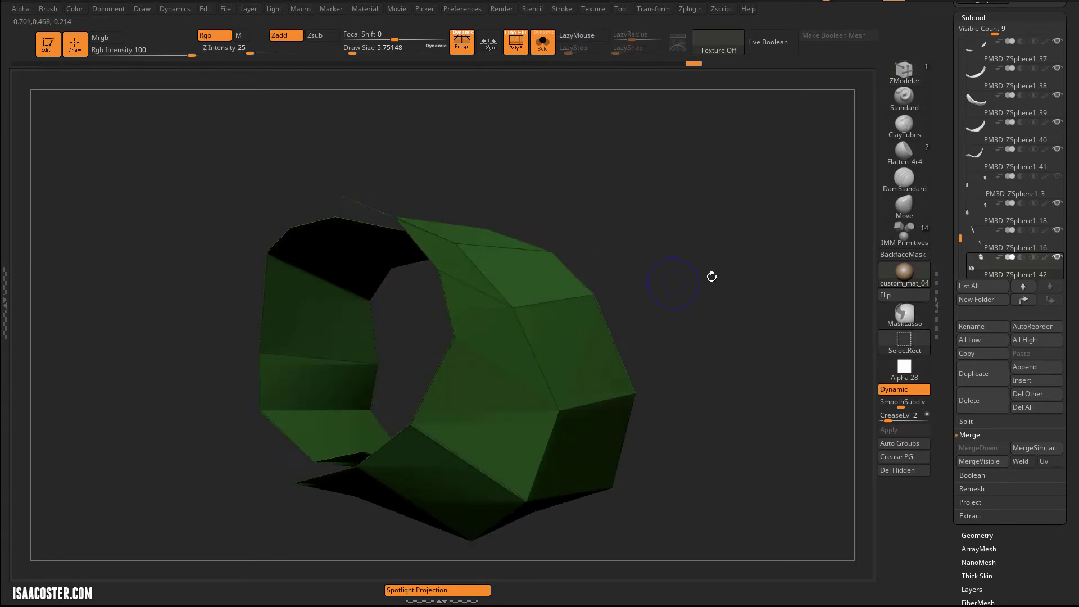
drag(711, 275, 747, 312)
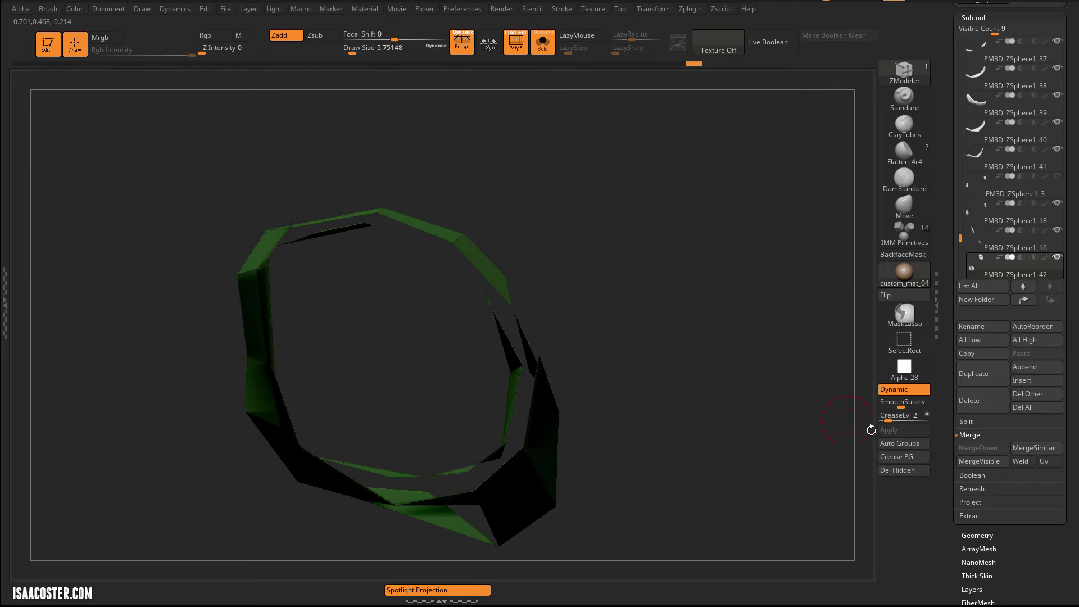
click(901, 444)
ctrl+shift+click(686, 287)
Step: Inflate the sleeve's inner wall polygroup inward to thicken the rim, and hide the polyframe
drag(683, 275, 434, 174)
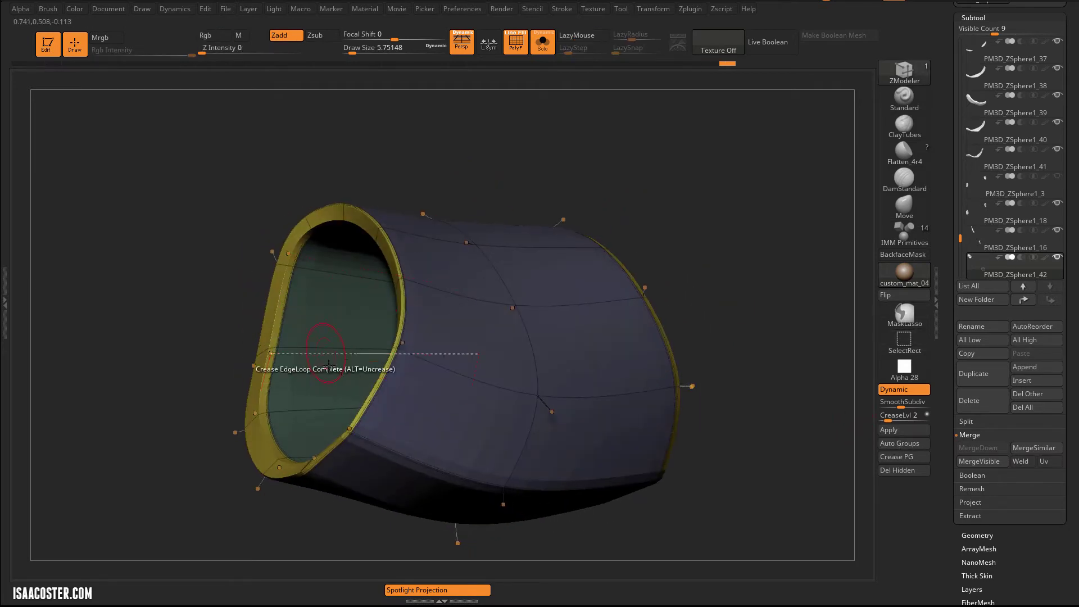
mouse_move(329, 363)
mouse_down()
mouse_move(419, 153)
mouse_move(417, 126)
mouse_move(434, 212)
mouse_move(446, 202)
mouse_up()
key(shift+f)
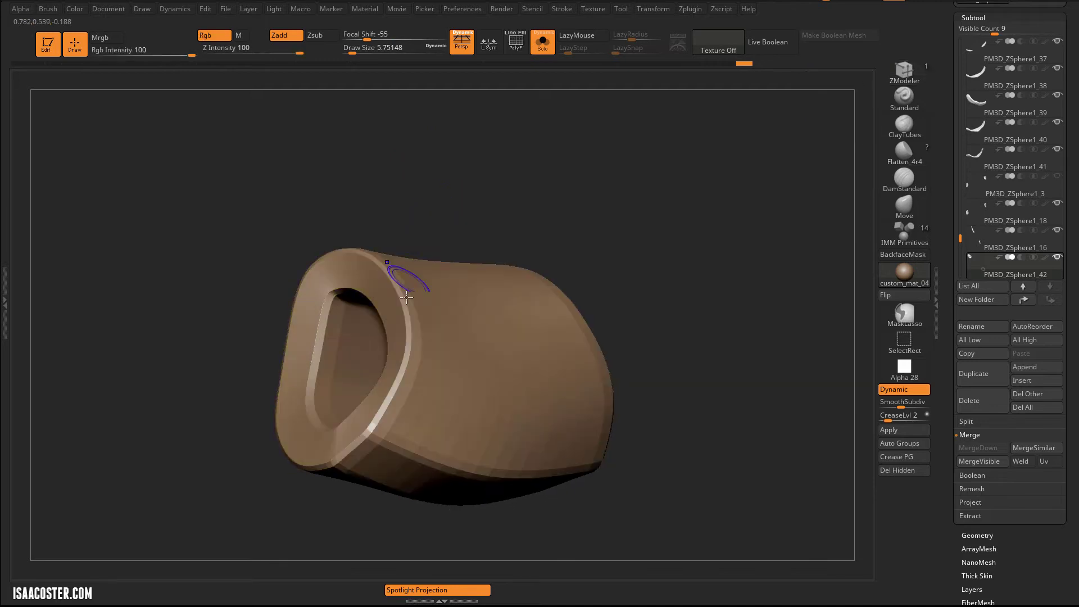
Step: Turn off Dynamic Subdiv and insert a single edge loop around the outer wall beside the rim with ZModeler
key(b)
key(z)
key(m)
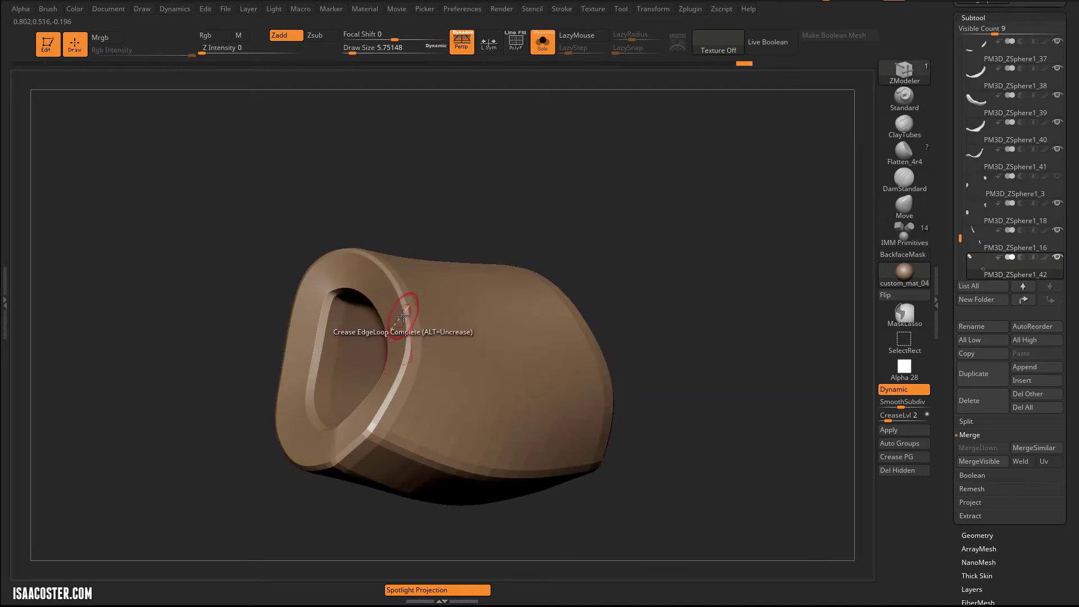
drag(353, 189, 353, 225)
drag(371, 167, 375, 188)
key(shift+f)
key(shift+d)
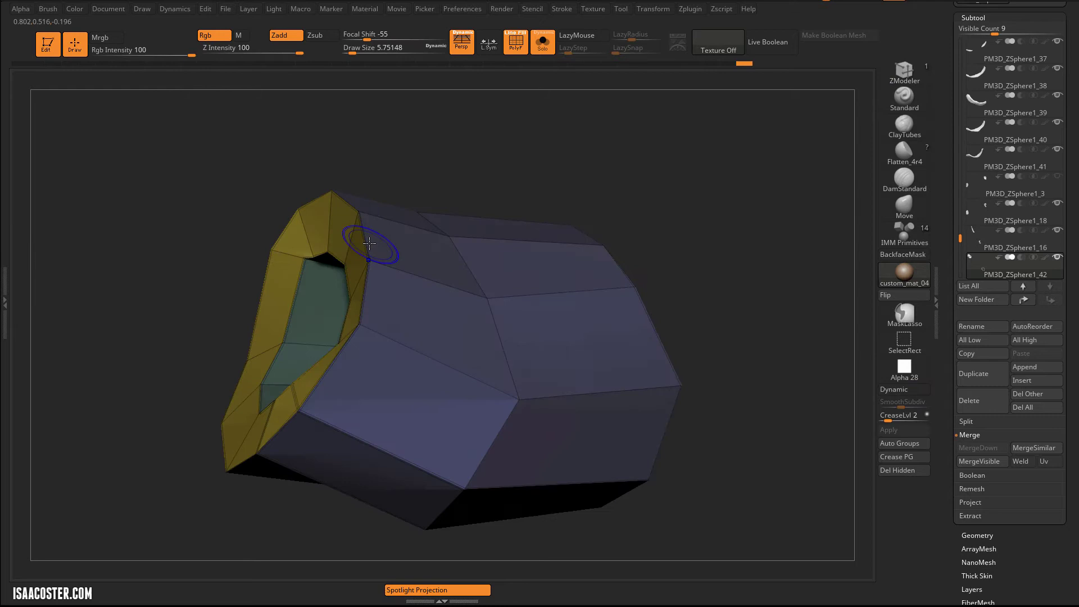
key(space)
click(365, 241)
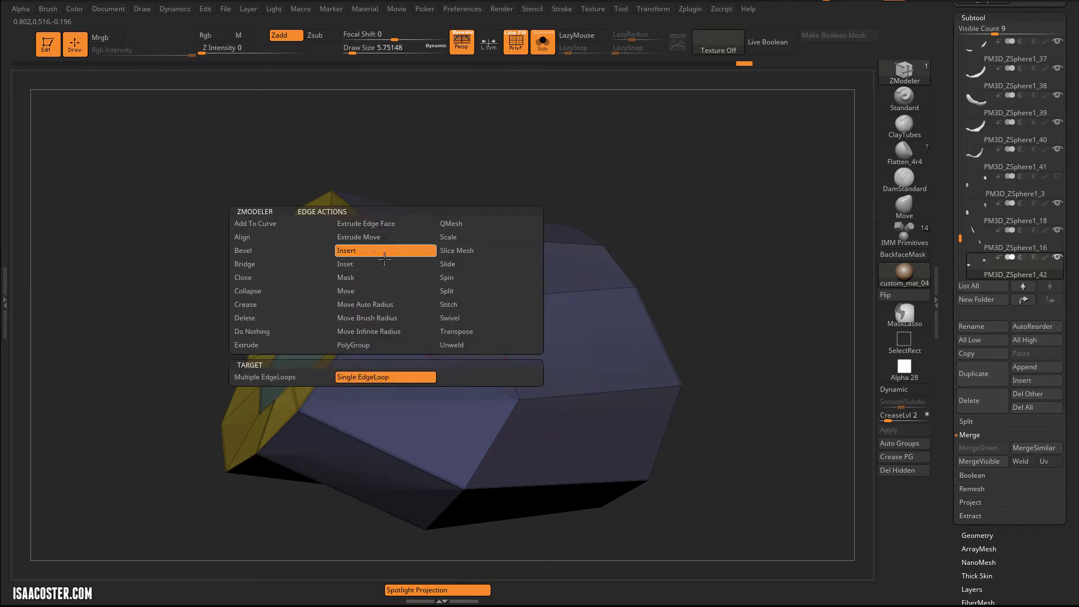
click(389, 267)
Step: Insert an edge loop on the rim face and delete the rim's outer corner loop to form a bevel
drag(383, 200, 395, 226)
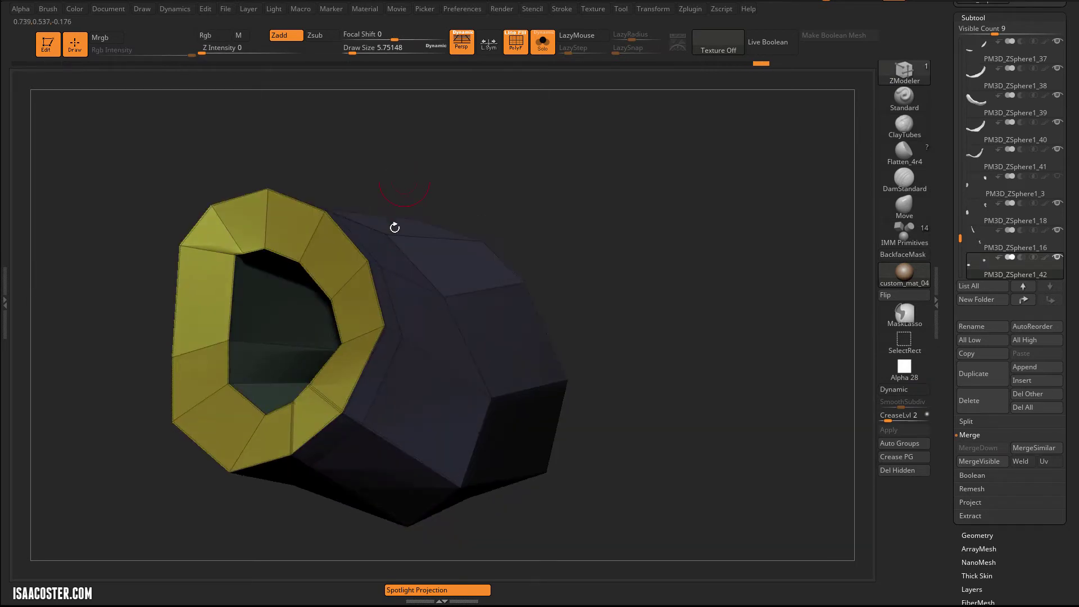
click(354, 272)
alt+click(374, 280)
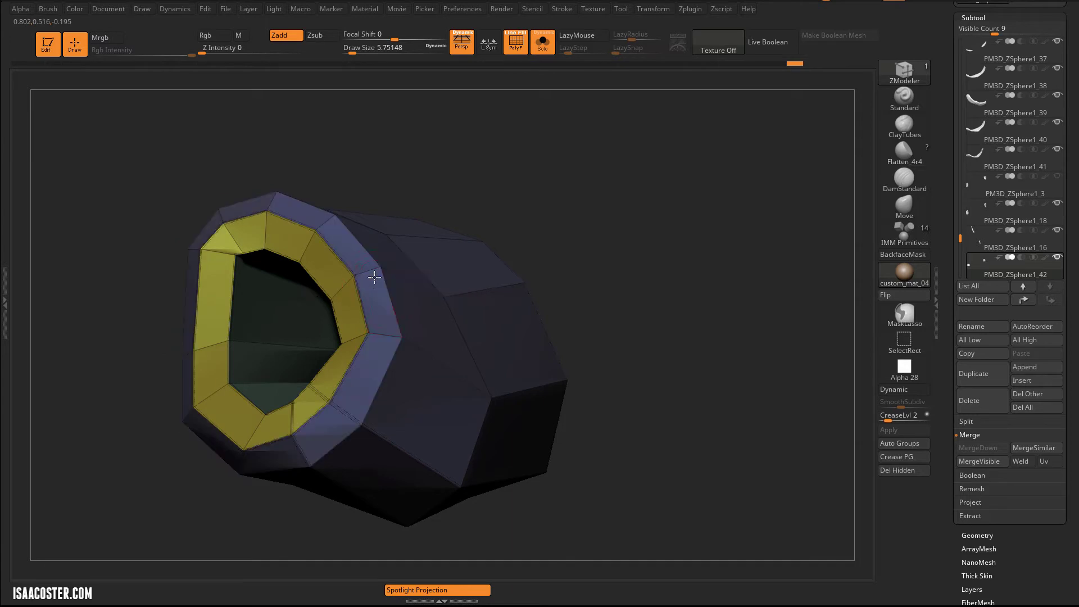
Step: Try to insert an edge loop on the outer wall near the sleeve's opposite opening, and undo it
drag(418, 159, 356, 163)
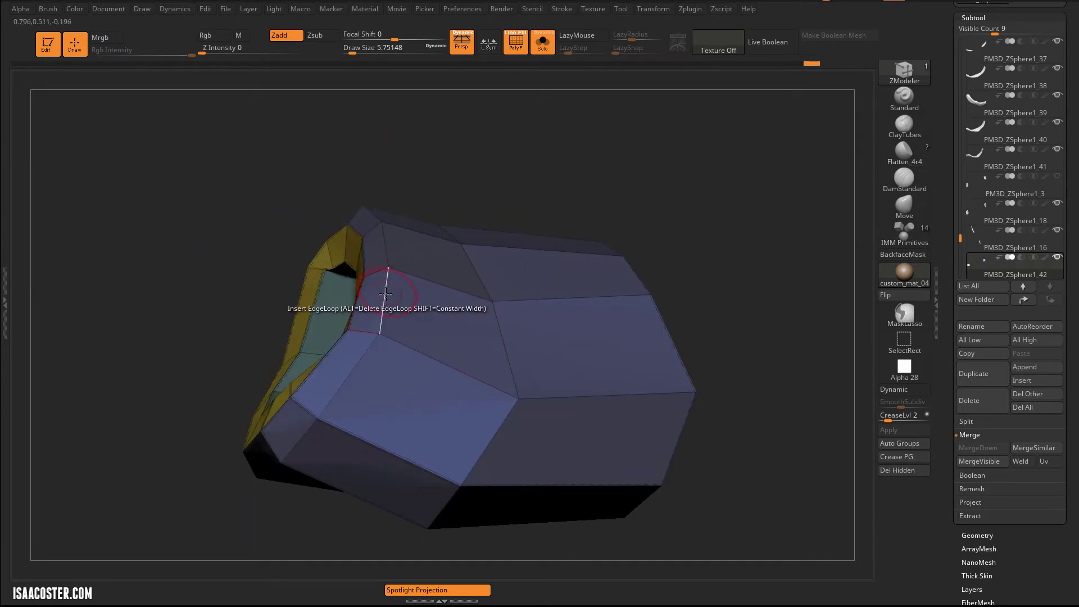
drag(393, 214, 627, 224)
key(d)
key(shift+d)
drag(765, 308, 717, 340)
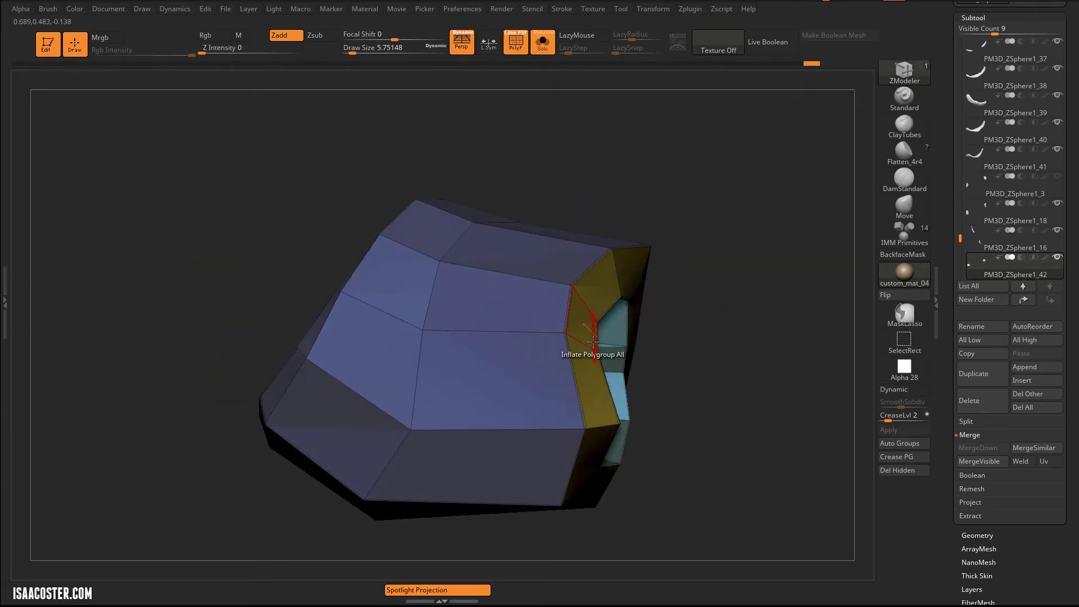
click(553, 332)
key(ctrl+z)
Step: Turn Dynamic Subdiv back on, leave Solo mode to show the whole cicada and hide the polyframe
mouse_move(580, 200)
alt+mouse_down()
mouse_move(552, 169)
mouse_move(501, 342)
mouse_move(488, 284)
mouse_move(462, 337)
alt+mouse_up()
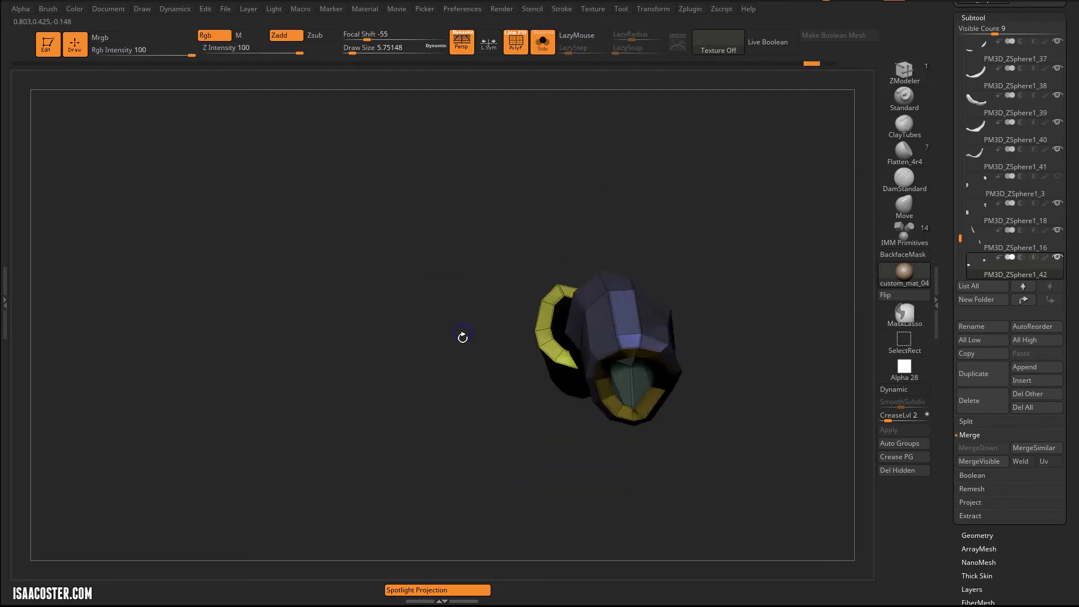
key(d)
key(f)
key(f)
drag(645, 268, 508, 391)
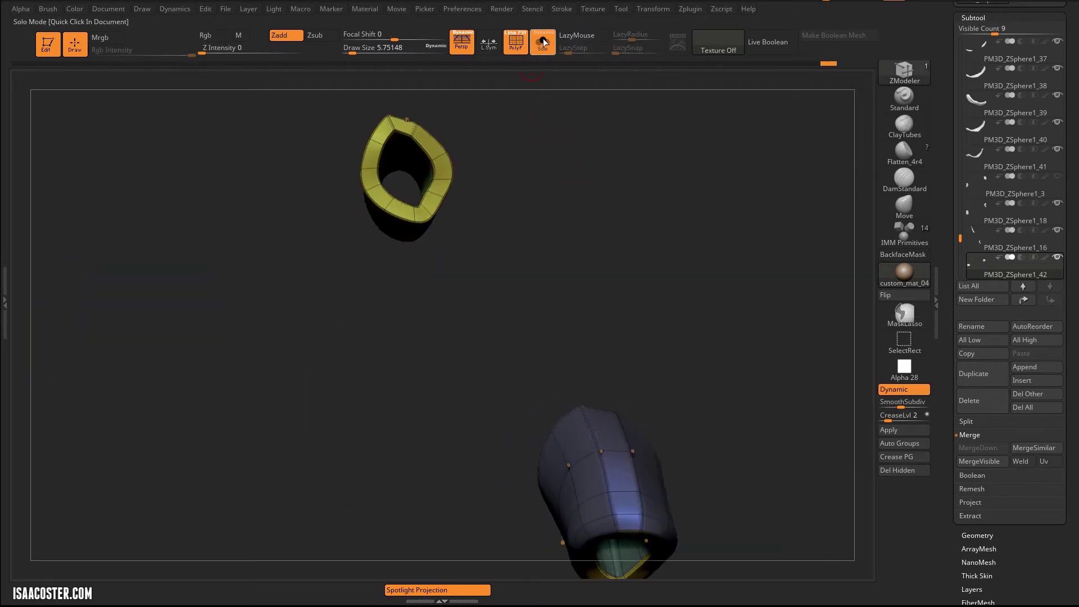
click(543, 41)
mouse_move(793, 423)
mouse_down()
mouse_move(689, 475)
mouse_move(667, 414)
mouse_move(671, 444)
mouse_up()
key(shift+f)
Step: Reshape the sleeve inside the upper leg's opening with the Move brush, reducing its size from about 51 to 31
click(910, 207)
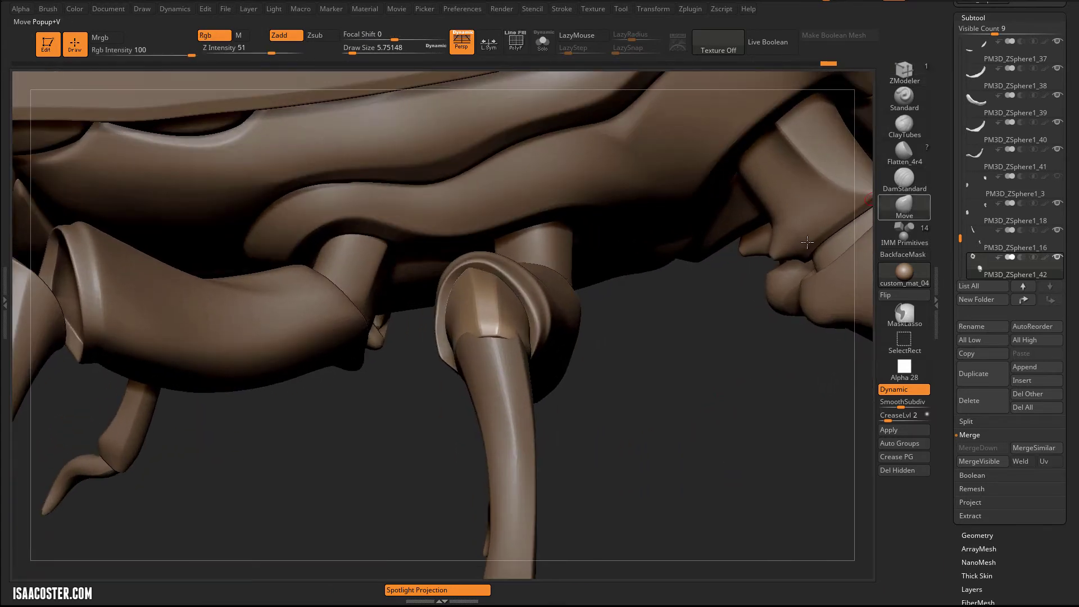
key(s)
drag(495, 366, 522, 367)
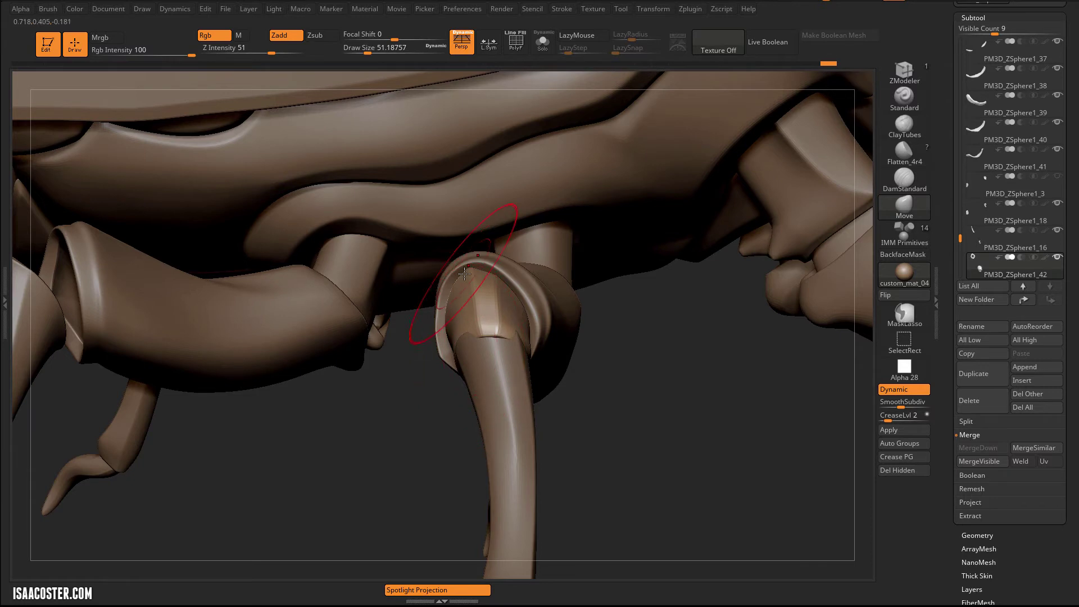
key(s)
mouse_move(500, 273)
mouse_down()
mouse_move(488, 273)
mouse_move(497, 258)
mouse_up()
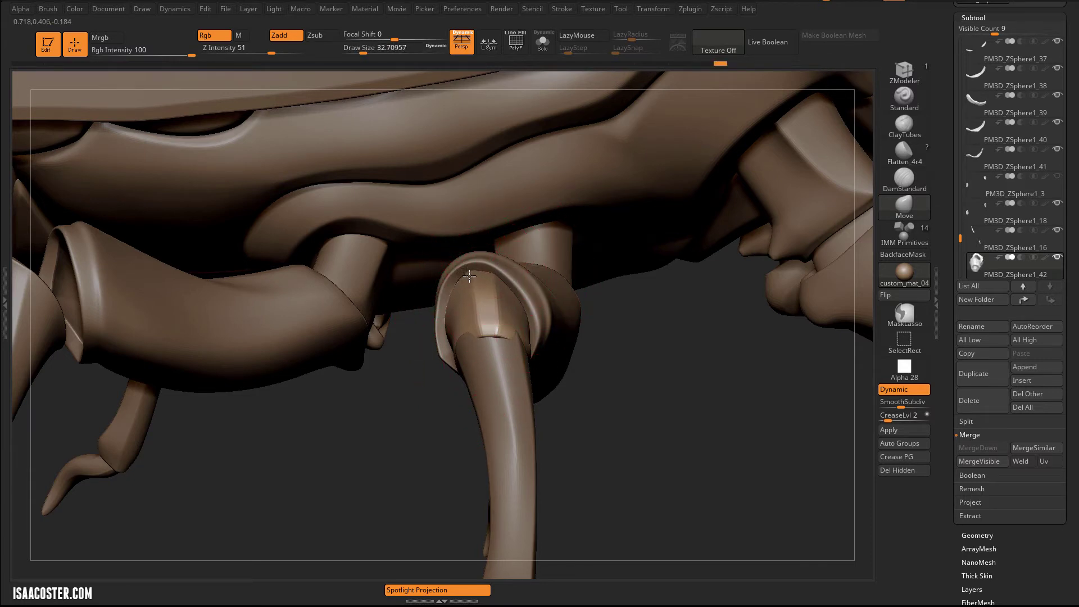
key(bracketleft)
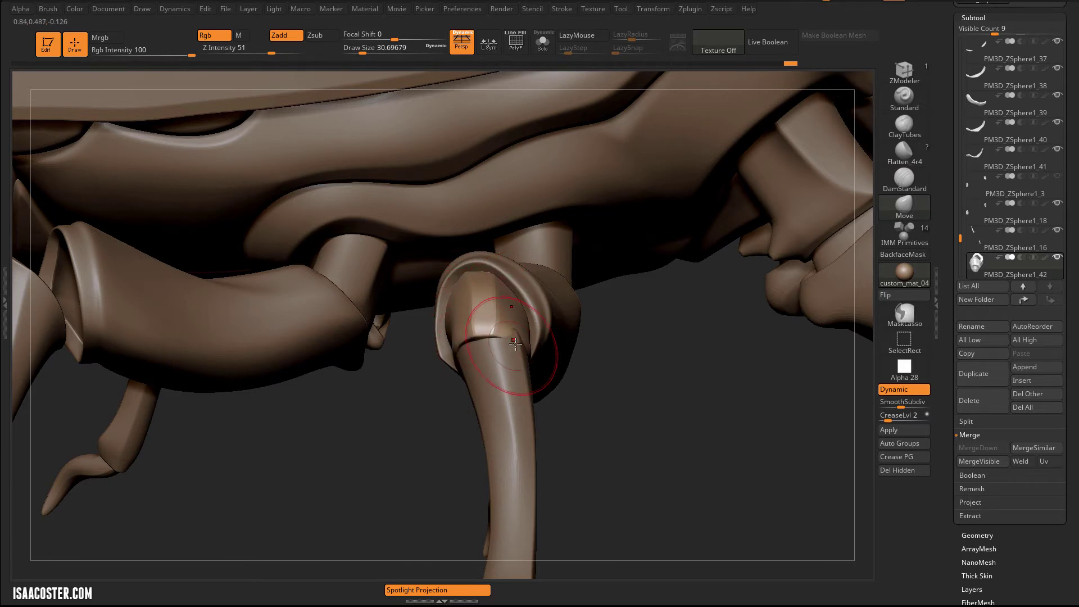
Step: Fit the sleeve around the top of the lower leg with the Move brush at sizes of about 74 and 46
key(s)
mouse_move(498, 364)
mouse_down()
mouse_move(467, 353)
mouse_move(474, 361)
mouse_up()
key(s)
drag(629, 396, 585, 383)
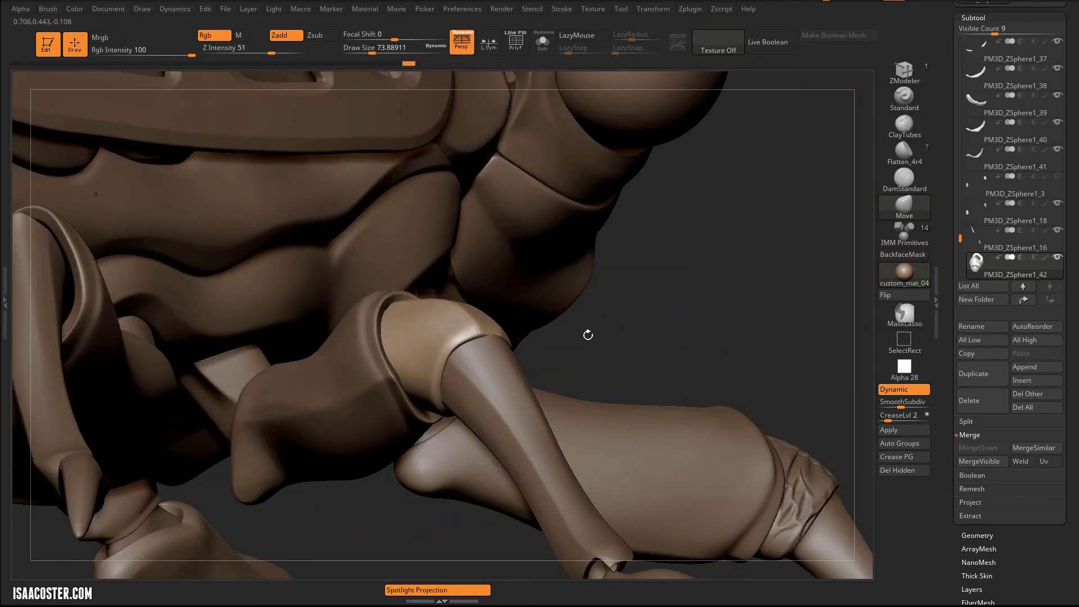
mouse_move(587, 335)
mouse_down()
mouse_move(663, 337)
mouse_move(644, 327)
mouse_up()
key(s)
drag(440, 325, 435, 325)
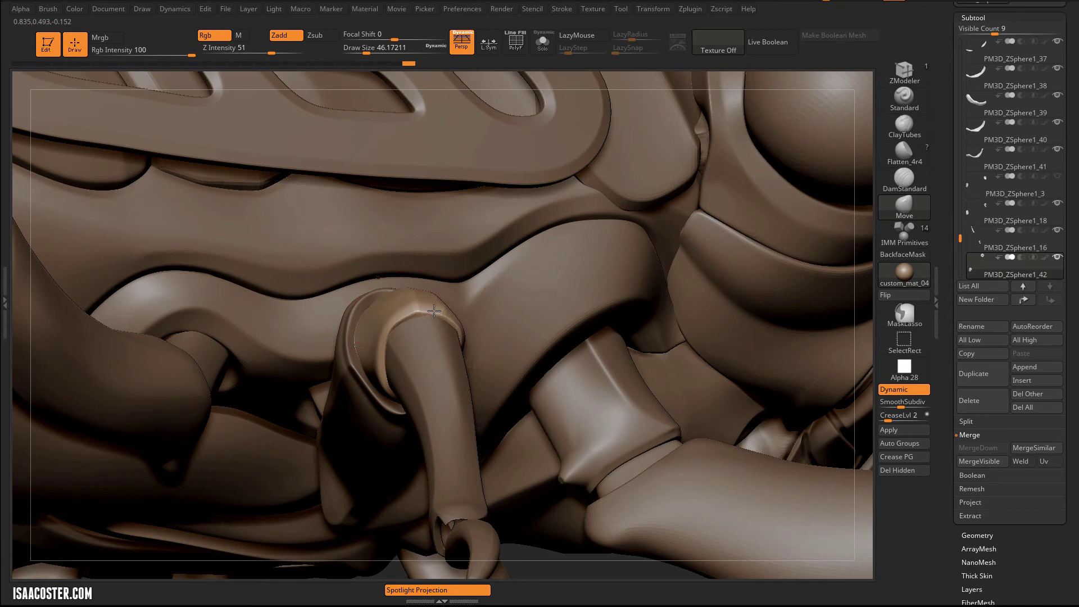
Step: Refine the sleeve's fit from several sides of the middle leg with the Move brush at sizes between about 17 and 51
mouse_move(540, 549)
mouse_down()
mouse_move(512, 483)
mouse_move(433, 393)
mouse_move(291, 309)
mouse_up()
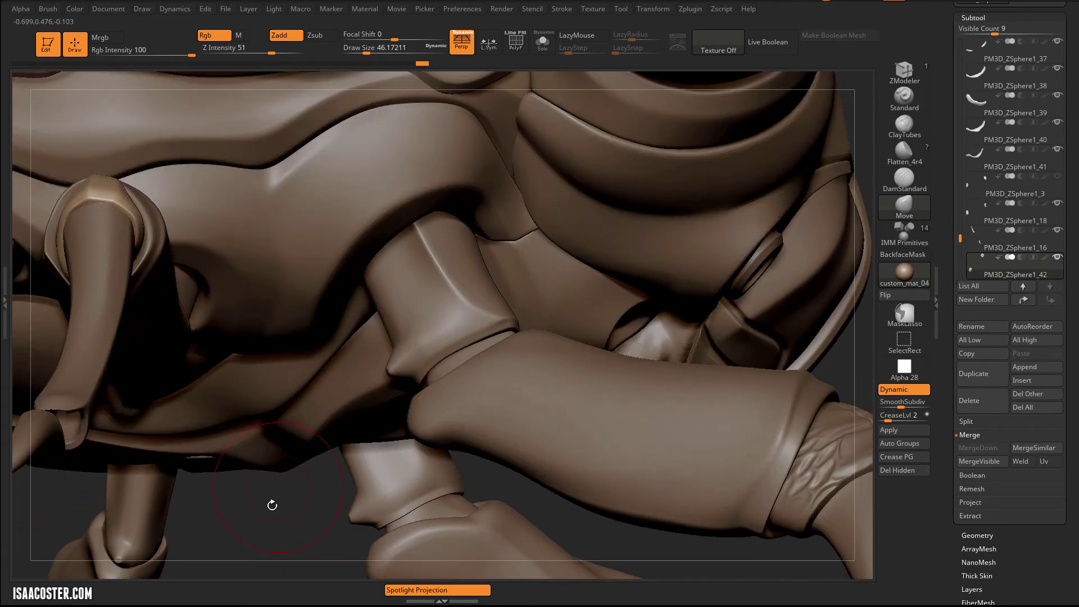
drag(272, 505, 250, 493)
key(f)
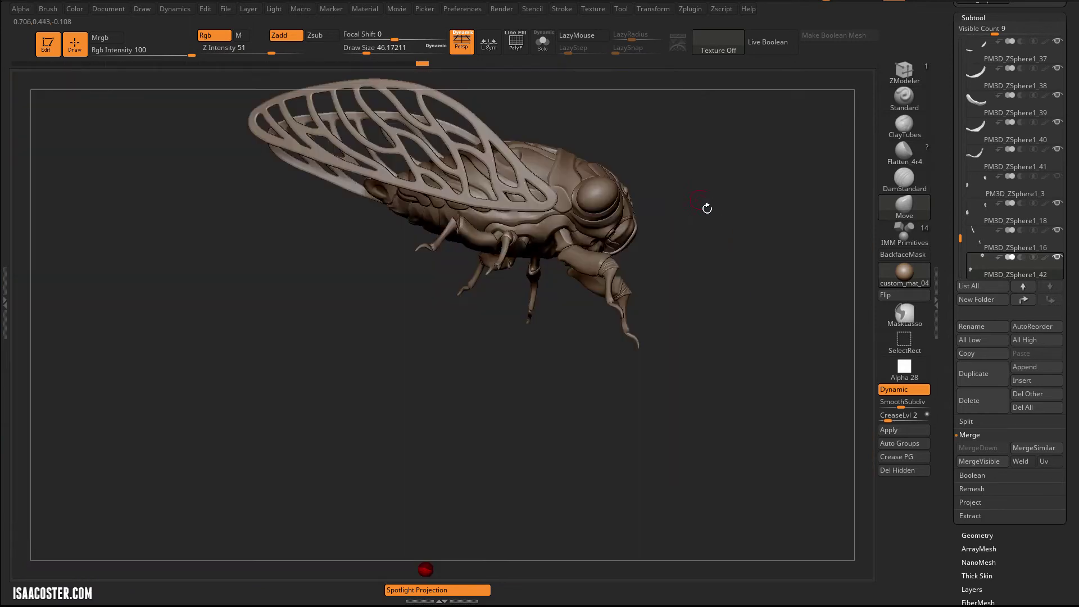
mouse_move(743, 194)
mouse_down()
mouse_move(609, 474)
mouse_move(590, 460)
mouse_move(570, 501)
mouse_move(429, 467)
mouse_move(454, 522)
mouse_move(558, 517)
mouse_move(489, 347)
mouse_move(528, 417)
mouse_move(520, 460)
mouse_move(506, 413)
mouse_move(421, 488)
mouse_move(325, 498)
mouse_move(424, 417)
mouse_up()
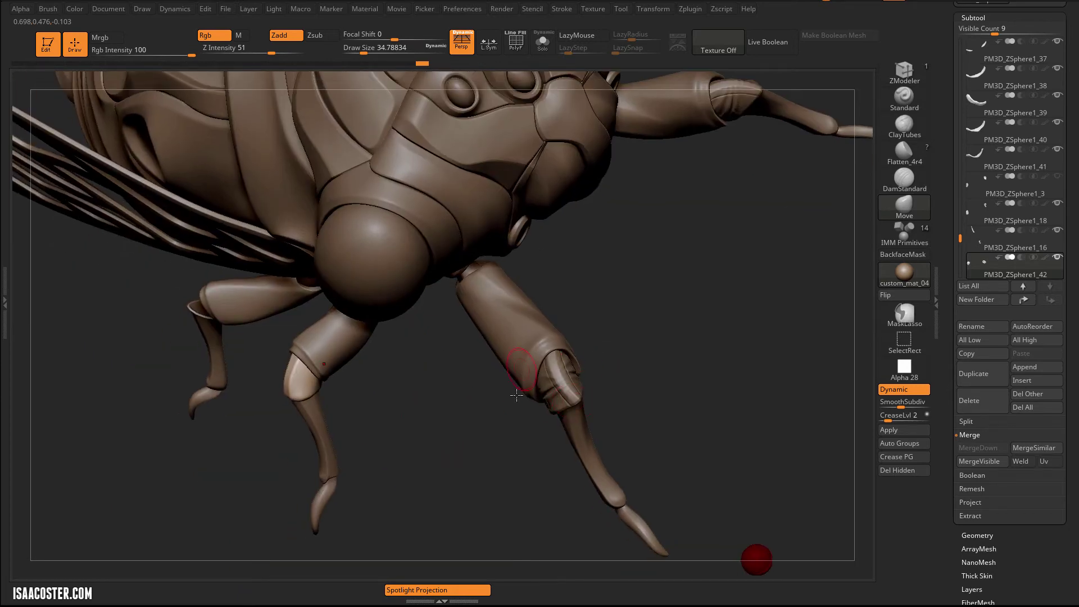
drag(516, 395, 485, 401)
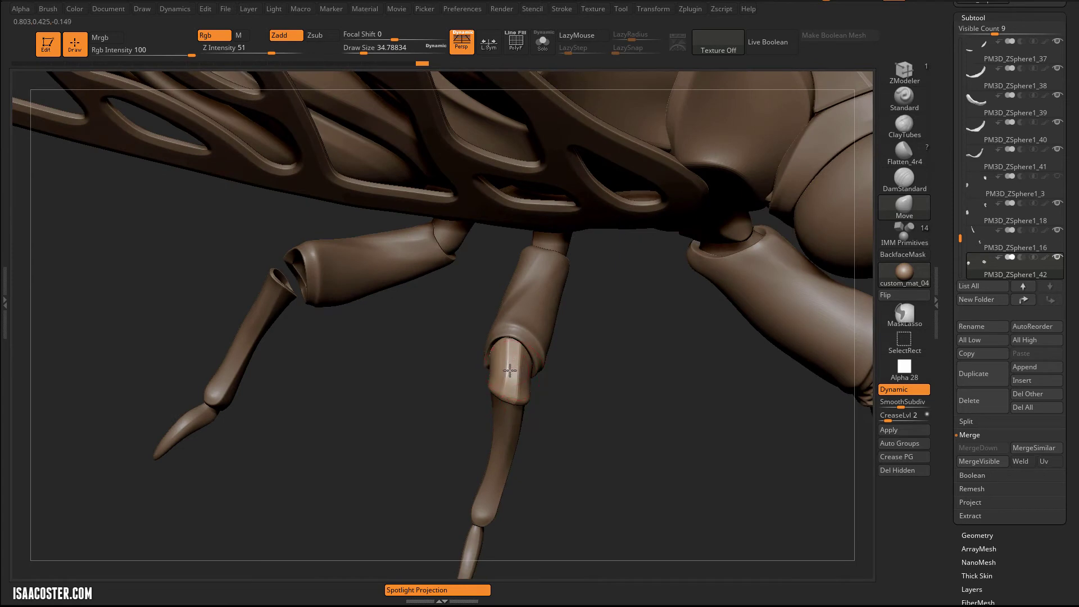
drag(586, 403, 581, 446)
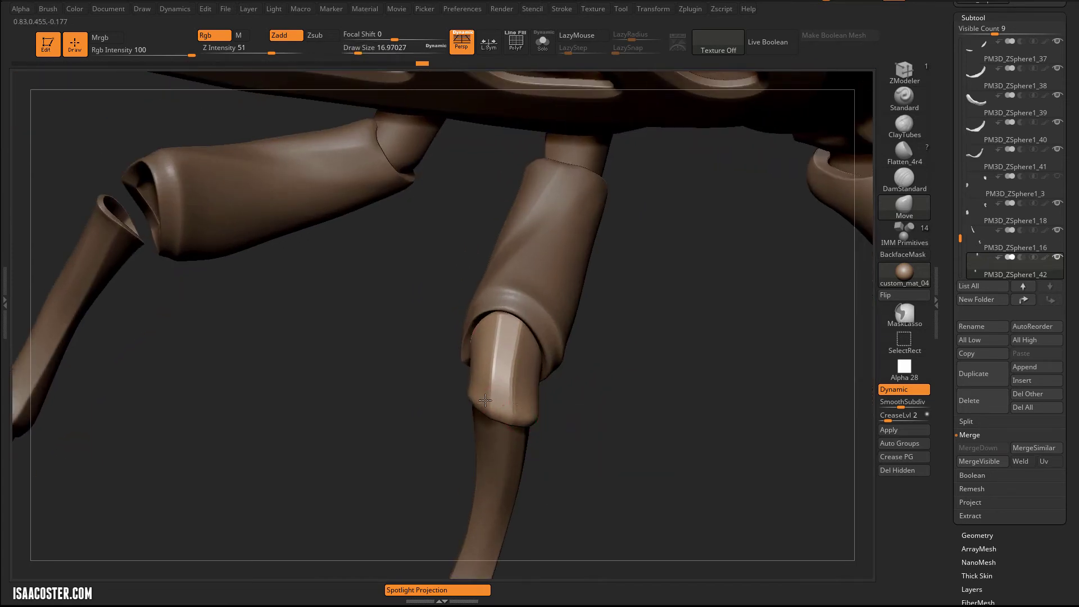
drag(563, 422, 534, 413)
key(s)
drag(476, 424, 484, 424)
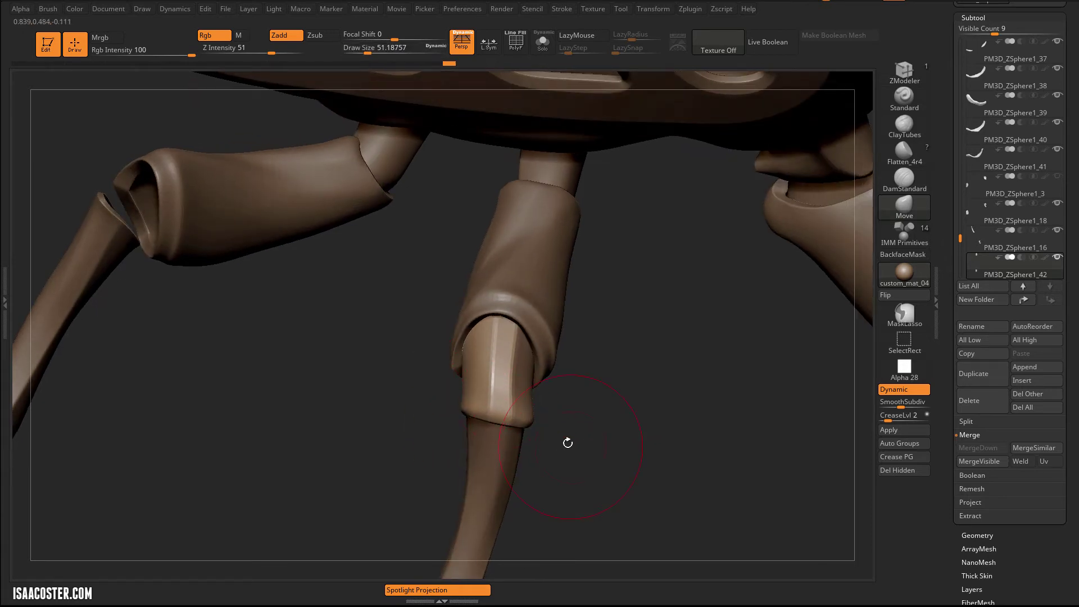
mouse_move(568, 443)
mouse_down()
mouse_move(632, 415)
mouse_move(640, 433)
mouse_move(621, 356)
mouse_move(590, 337)
mouse_move(532, 412)
mouse_move(566, 433)
mouse_move(522, 431)
mouse_move(549, 439)
mouse_move(529, 422)
mouse_up()
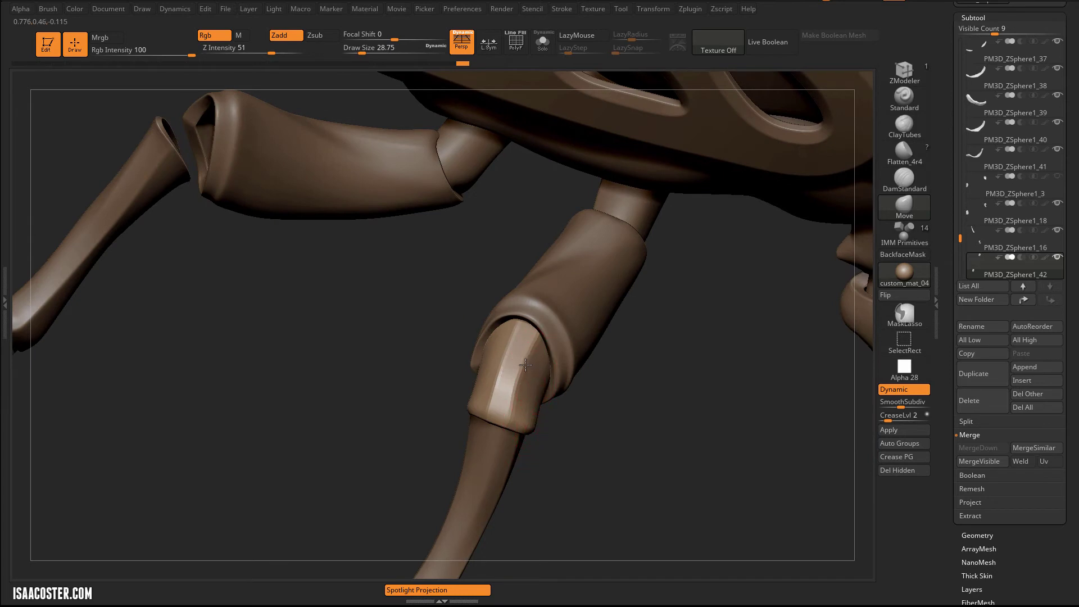
Step: Show the sleeve's polyframe, adjust its front ridge with the Move brush at size about 29, and hide the polyframe
key(b)
key(z)
key(m)
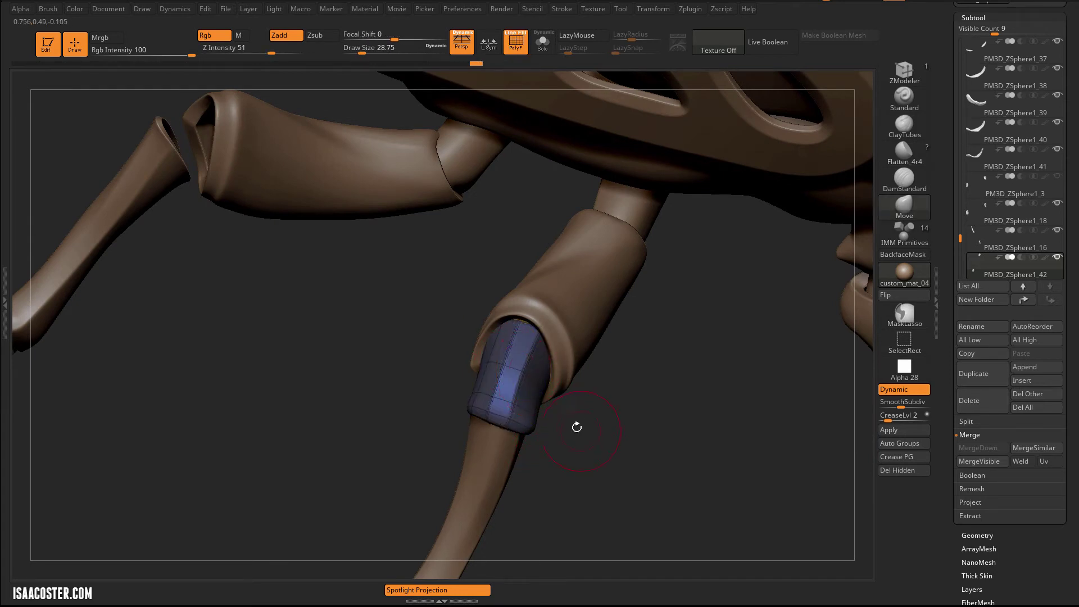
key(shift+f)
key(shift+d)
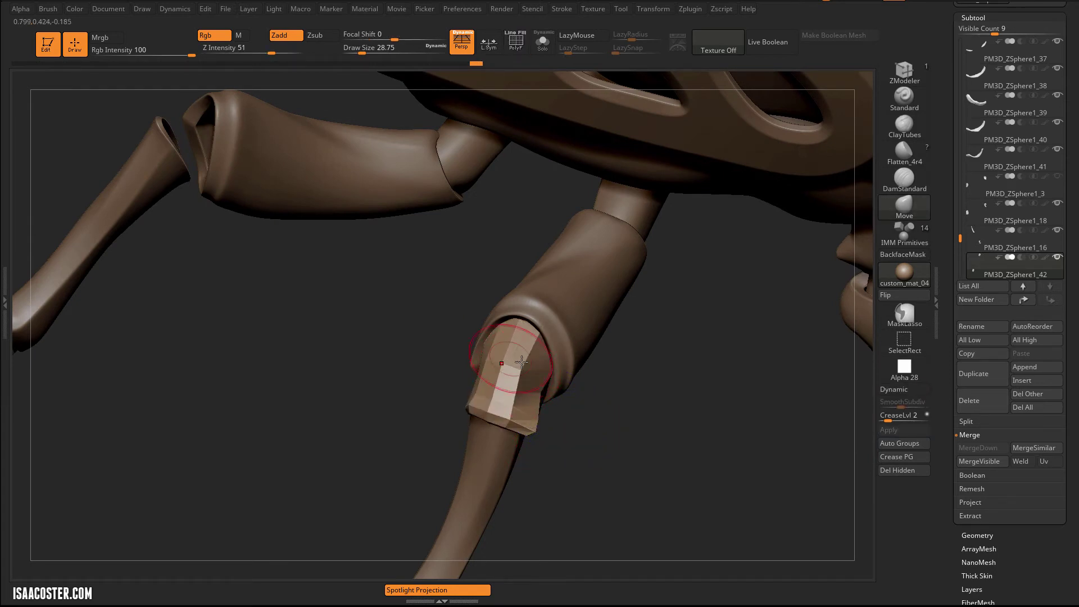
key(shift+d)
key(shift+f)
drag(604, 455, 518, 363)
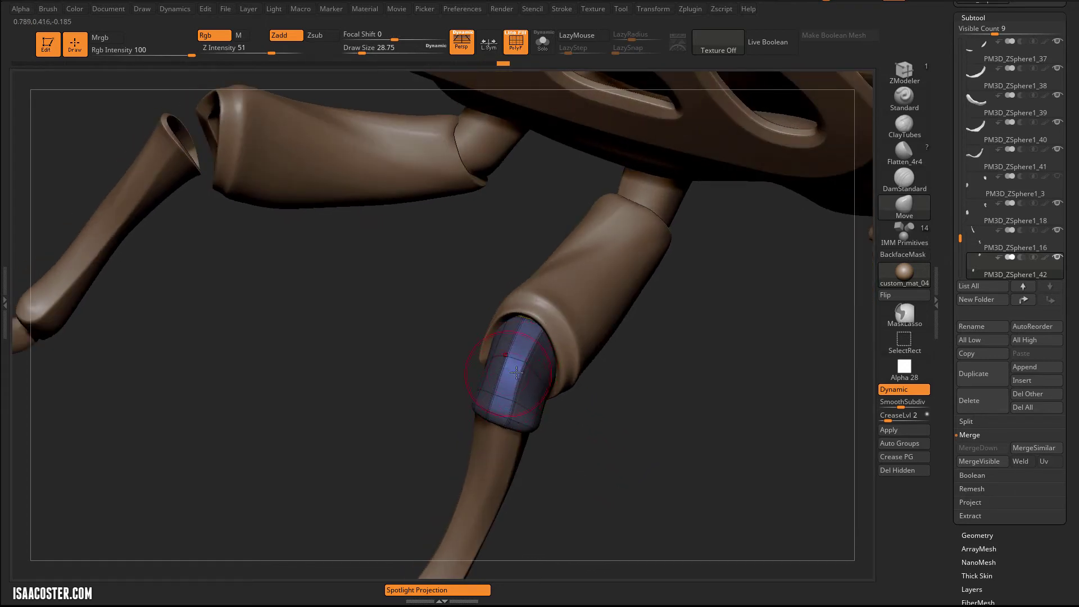
mouse_move(601, 468)
mouse_down()
mouse_move(584, 458)
mouse_move(629, 498)
mouse_move(599, 448)
mouse_move(624, 403)
mouse_move(612, 474)
mouse_move(655, 491)
mouse_move(629, 508)
mouse_up()
key(shift+f)
Step: Duplicate the middle leg's knee sleeve and move the copy along the body to the rear leg's knee
key(w)
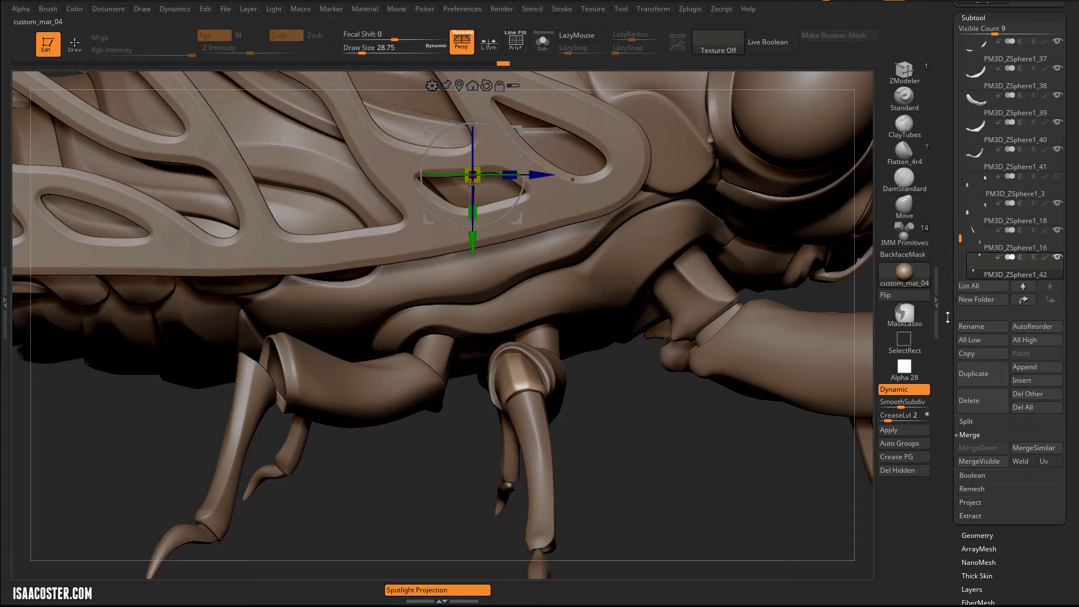
click(982, 380)
drag(544, 173, 321, 172)
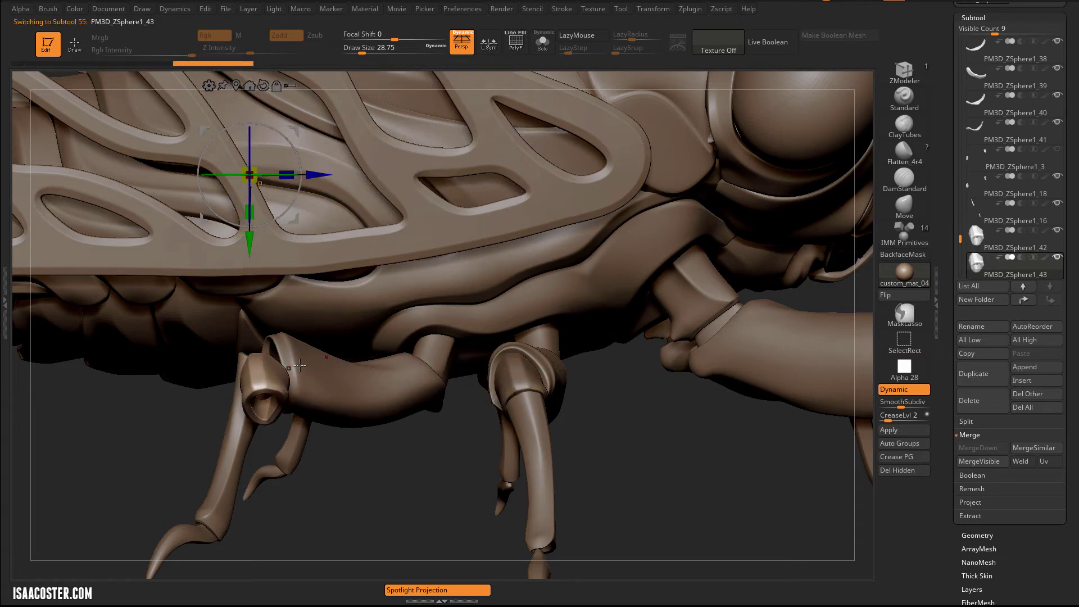
Step: Rotate the copied sleeve with a vertical transpose line so it follows the bend of the rear leg's knee
key(y)
shift+drag(289, 369, 289, 487)
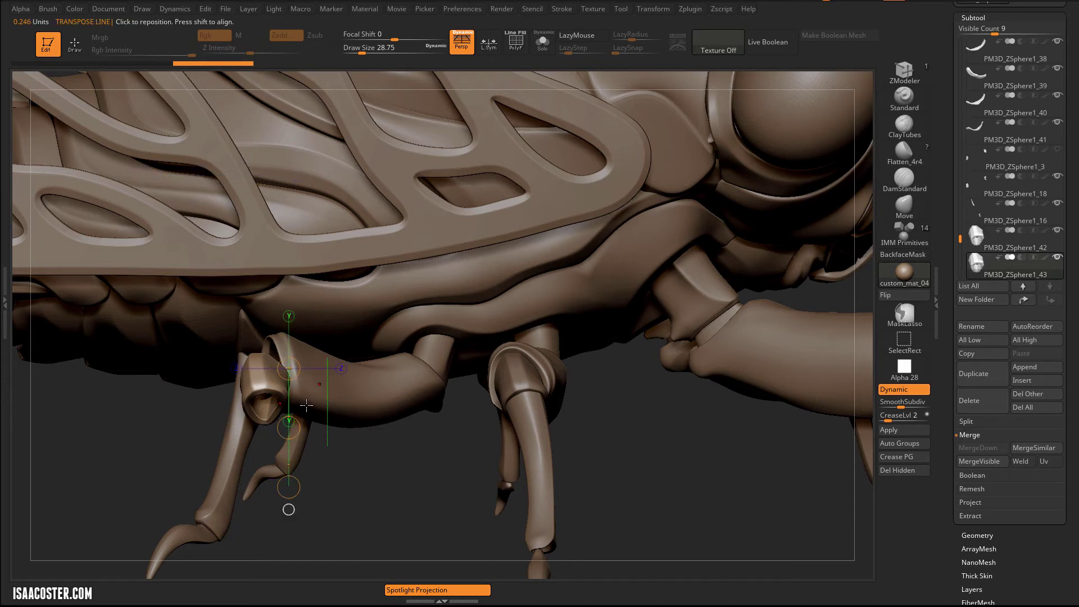
drag(289, 427, 252, 536)
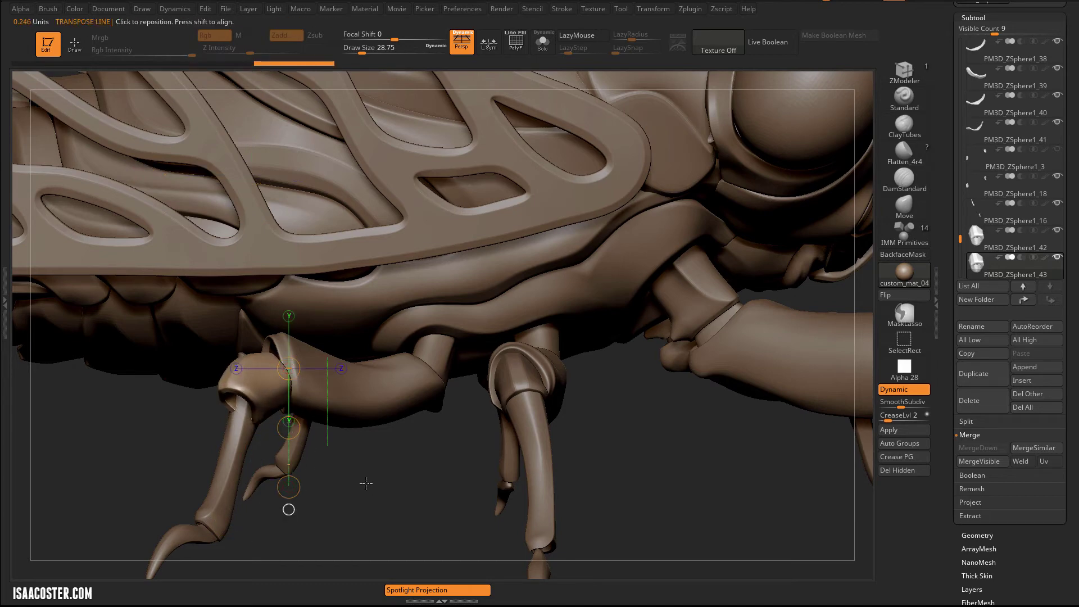
drag(365, 482, 339, 432)
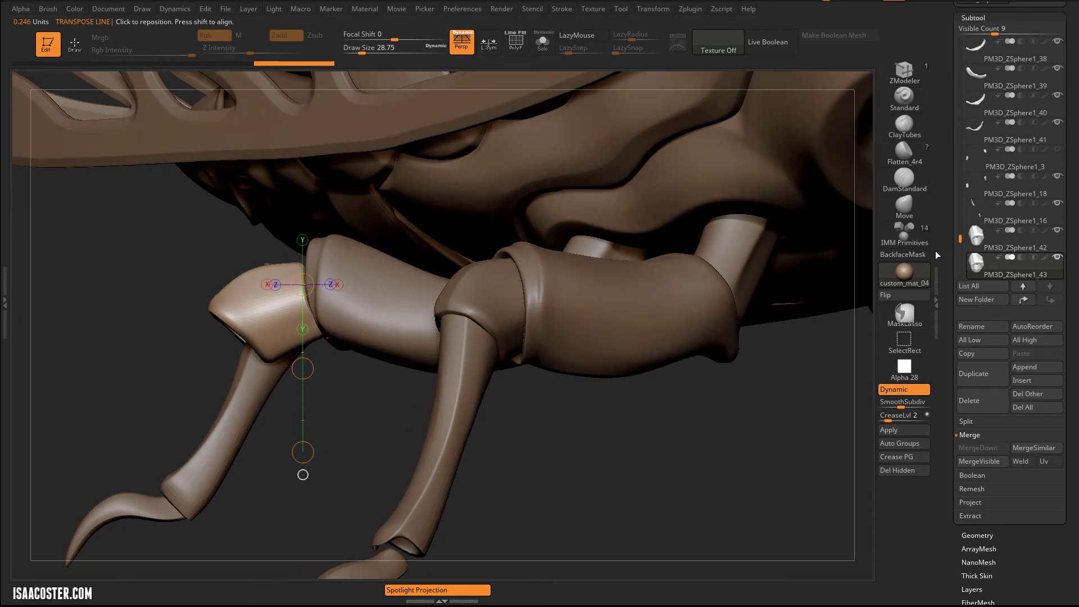
Step: Make the middle leg's sleeve the active subtool and hide the copied sleeve on the rear leg
drag(962, 241, 962, 245)
click(976, 205)
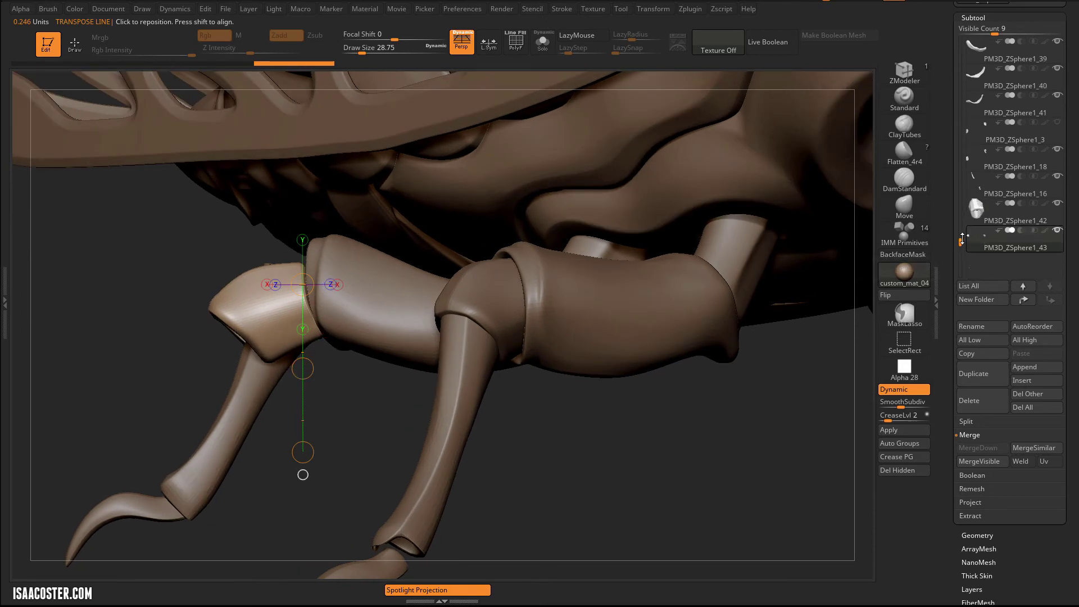
click(1034, 211)
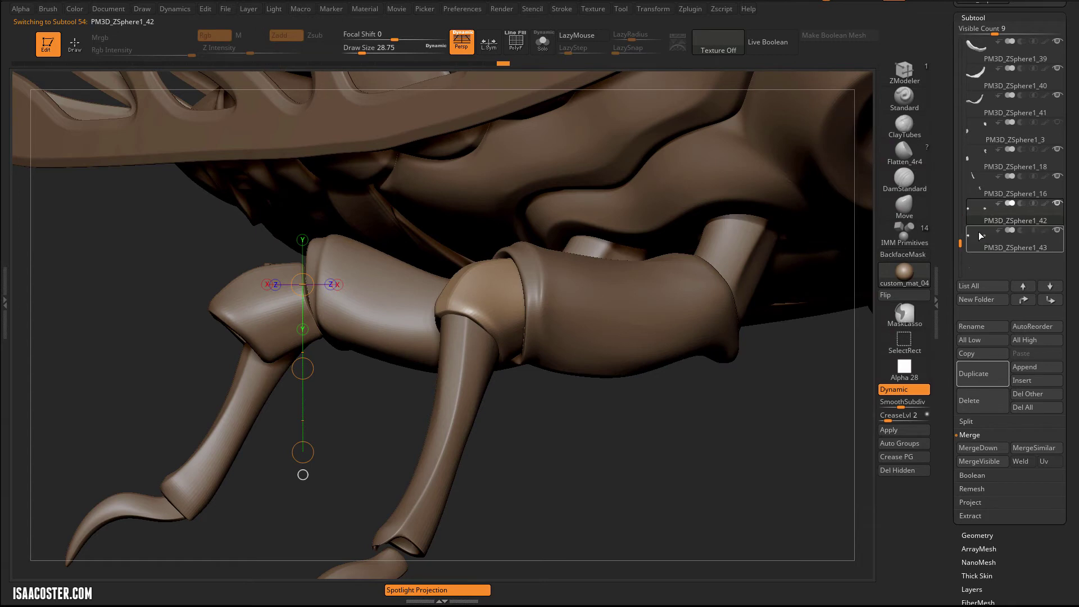
click(1056, 232)
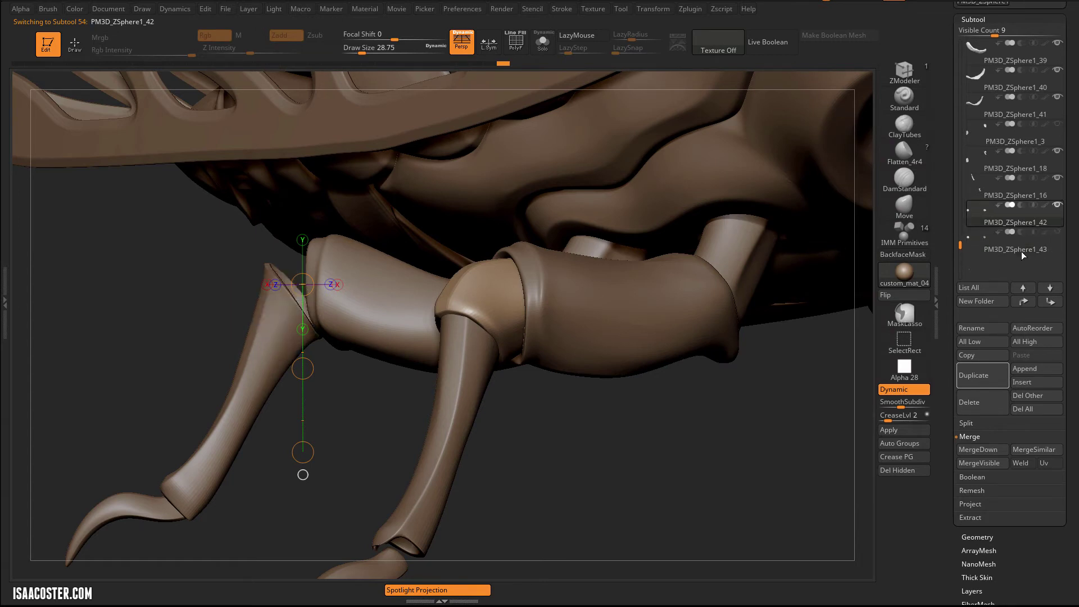
Step: Select the rear leg's lower segment and shift it slightly away from the upper segment, viewed from underneath
alt+click(284, 330)
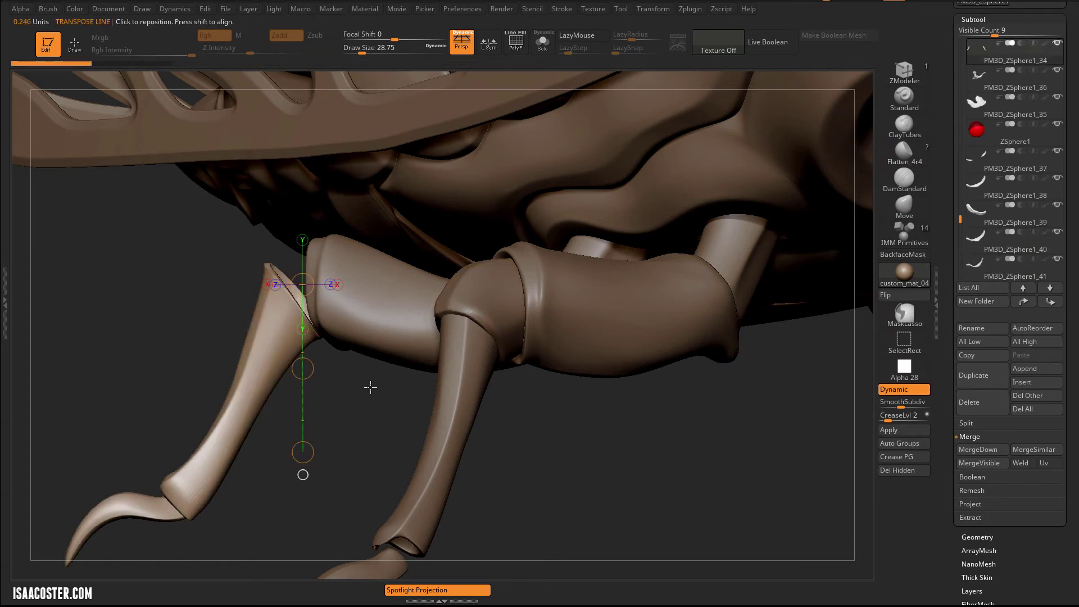
alt+drag(586, 443, 369, 289)
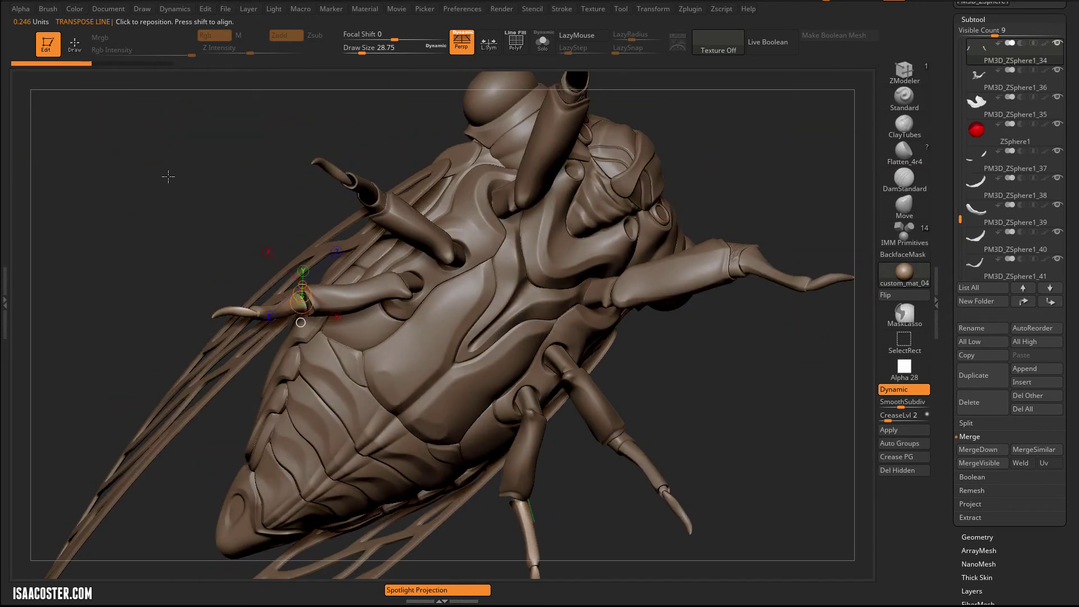
shift+drag(167, 177, 367, 280)
drag(371, 207, 327, 278)
drag(350, 241, 347, 247)
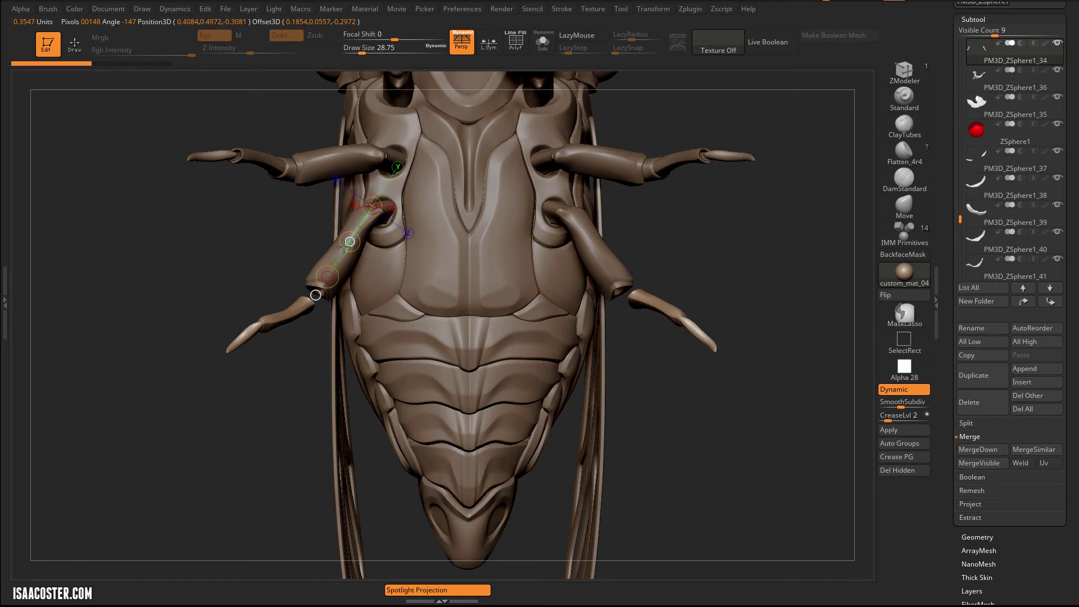
mouse_move(235, 227)
mouse_down()
mouse_move(453, 400)
mouse_move(545, 447)
mouse_move(527, 537)
mouse_up()
Step: Show the lower leg's polyframe and set ZModeler's polygon action to QMesh with the Polygroup All target
key(q)
key(shift+f)
alt+drag(506, 363, 399, 306)
alt+drag(486, 258, 503, 226)
click(904, 73)
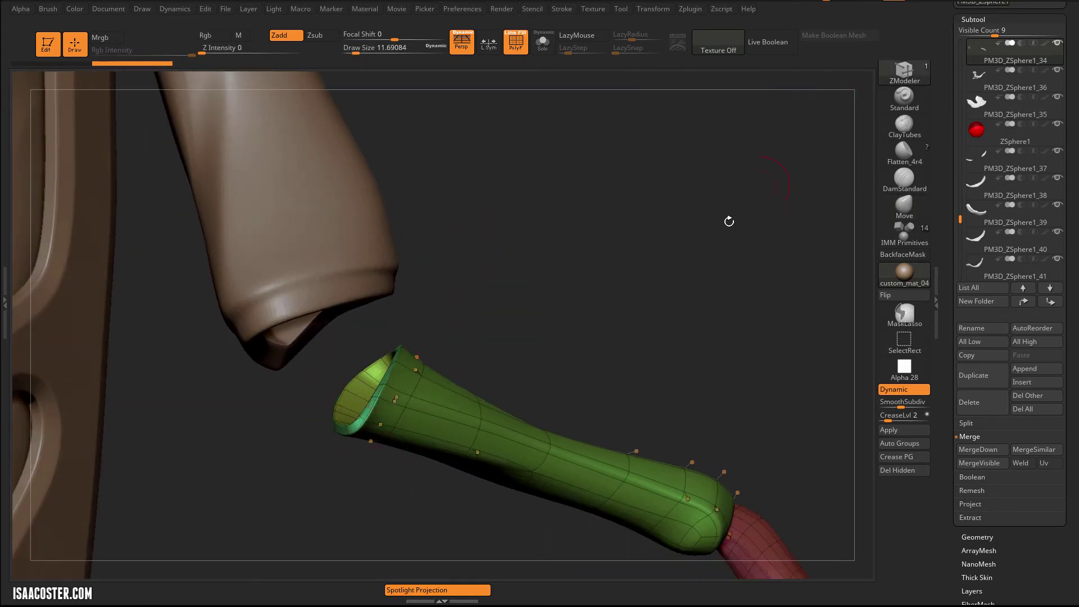
drag(728, 219, 766, 220)
key(space)
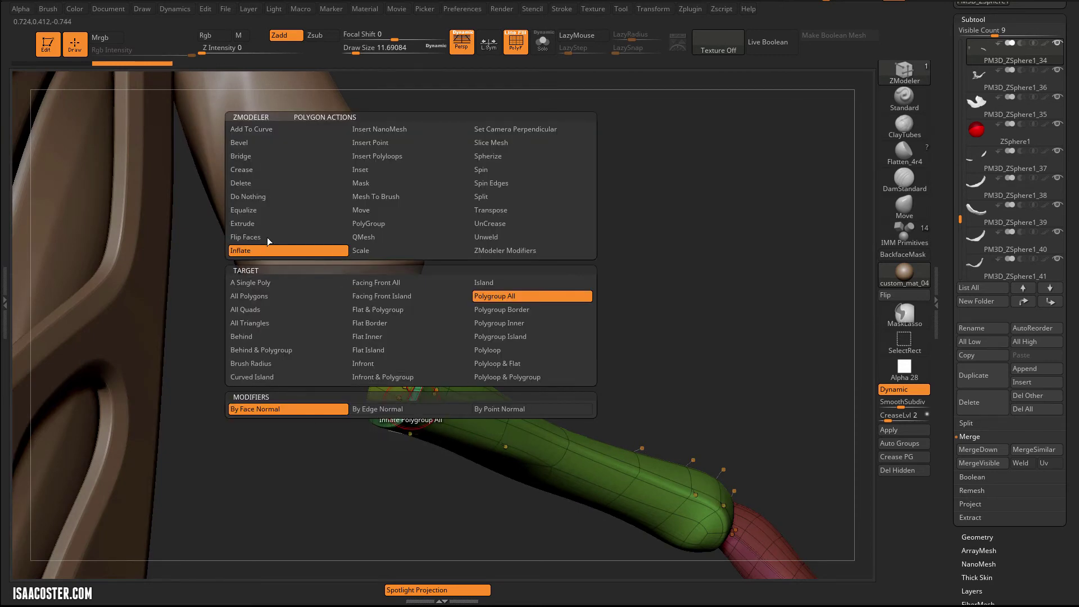
click(368, 236)
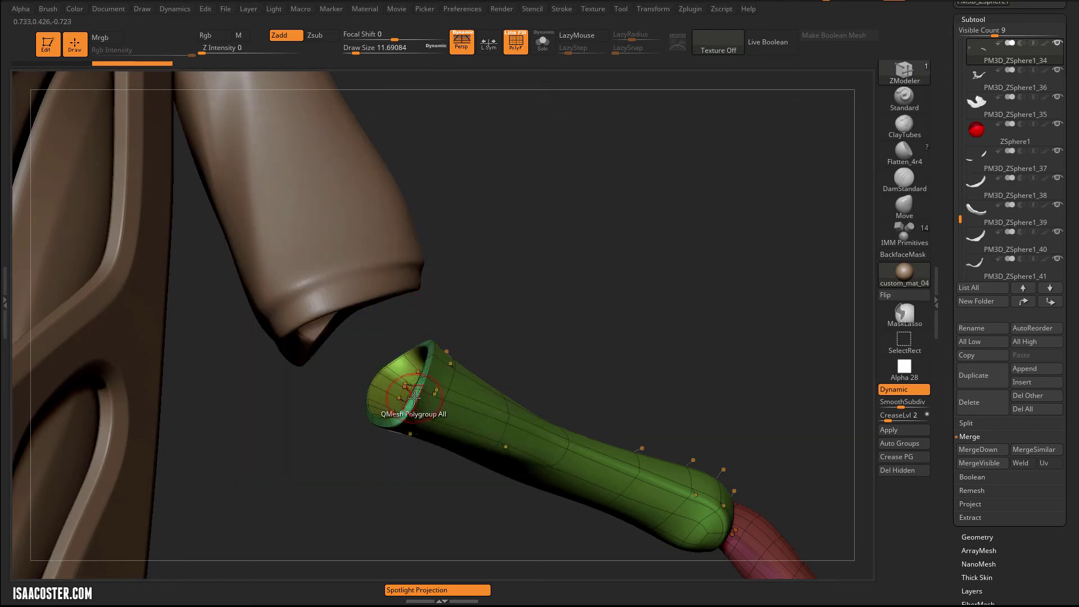
Step: Try to QMesh the lower leg's open rim with the dynamic subdivision preview on and off
ctrl+right_drag(499, 309, 528, 268)
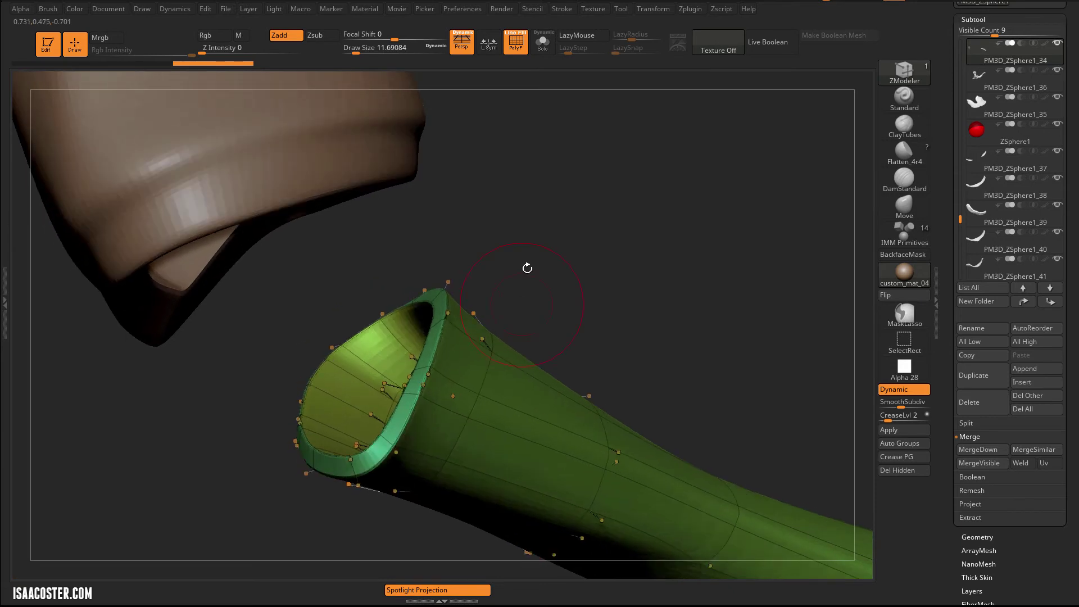
drag(400, 412, 456, 423)
key(ctrl+z)
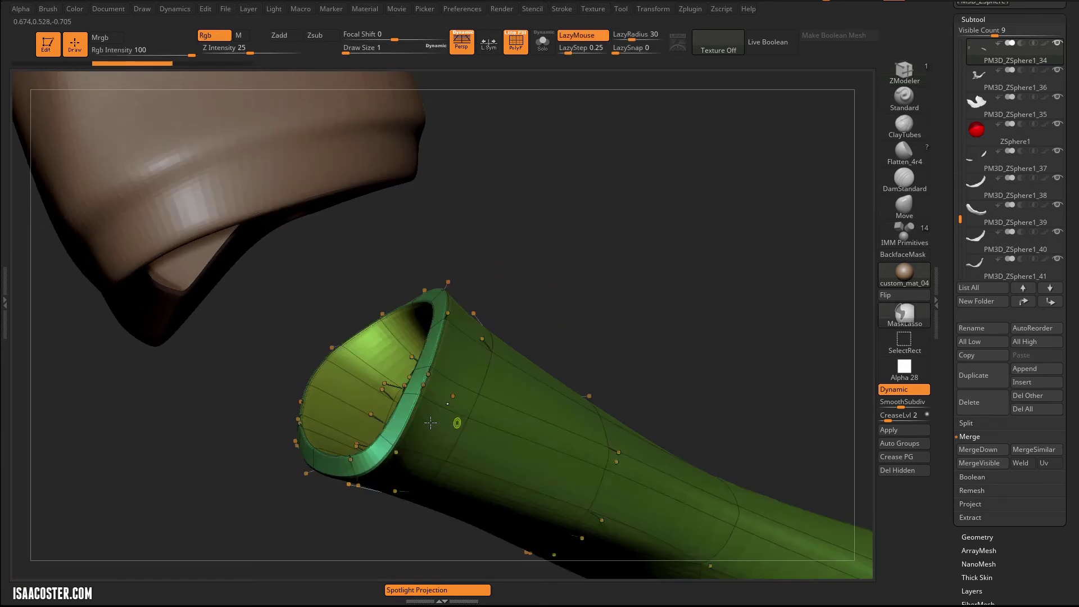
key(shift+d)
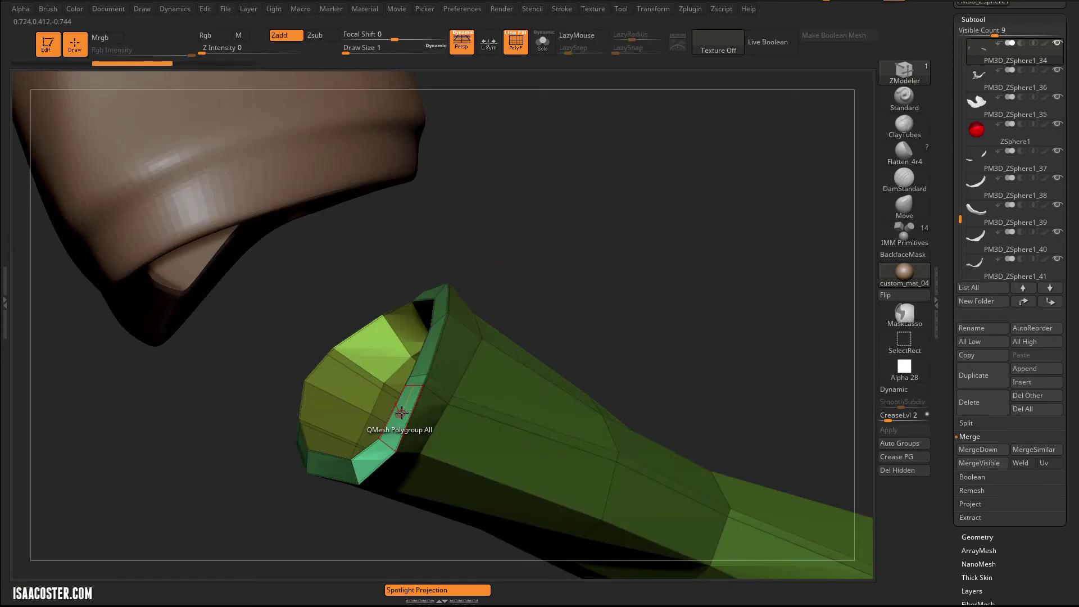
drag(401, 412, 412, 418)
key(d)
right_drag(556, 294, 564, 233)
key(ctrl+z)
right_drag(575, 372, 547, 327)
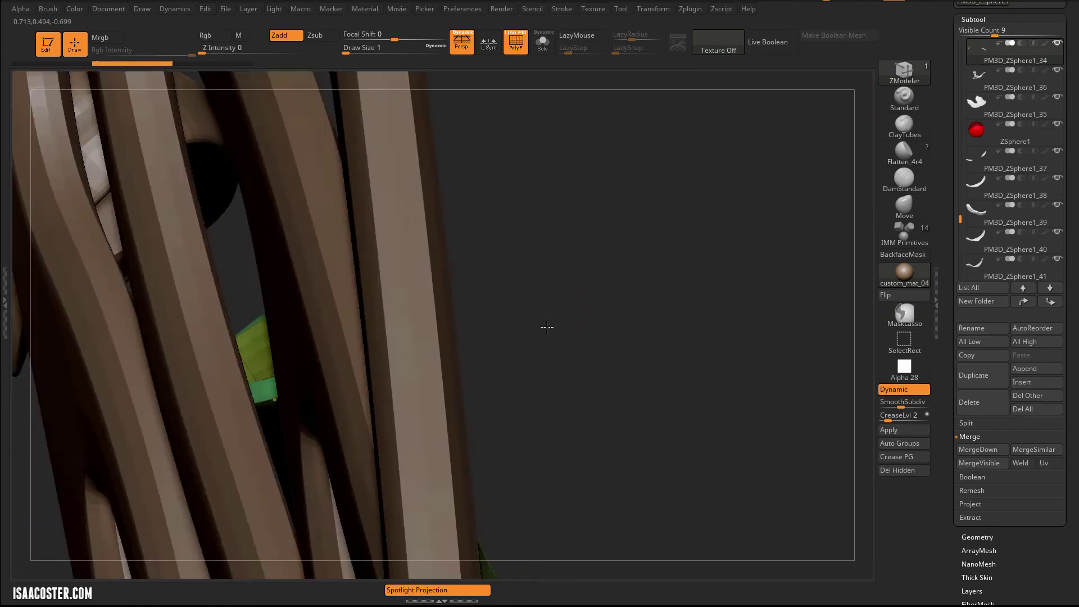
drag(546, 327, 566, 349)
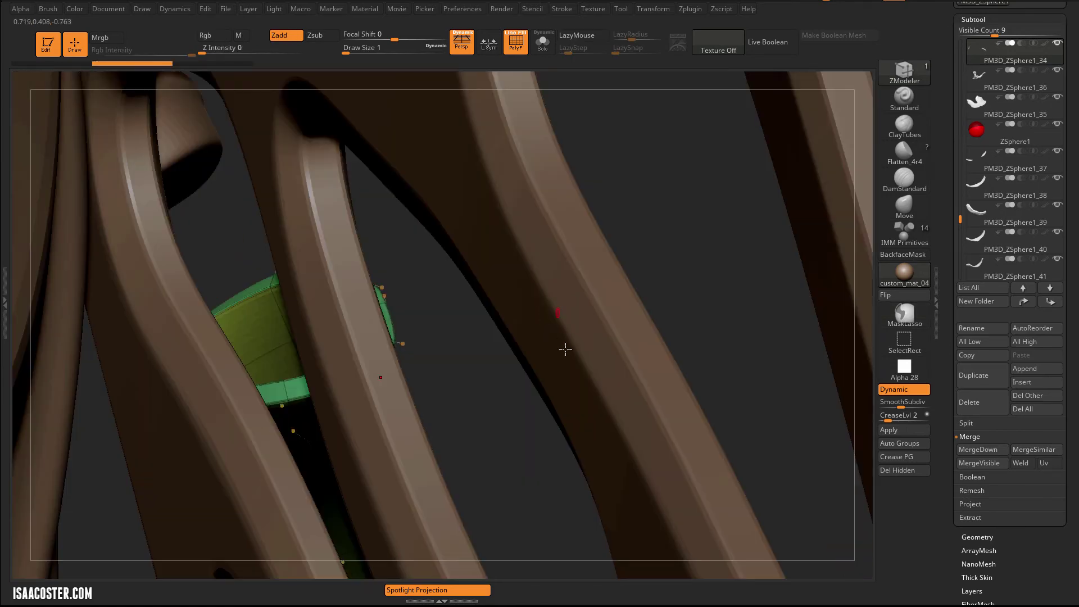
Step: Isolate the lower leg in Solo mode and examine its open rim with the dynamic subdivision preview on and off
click(537, 41)
ctrl+right_drag(518, 264, 371, 321)
key(shift+d)
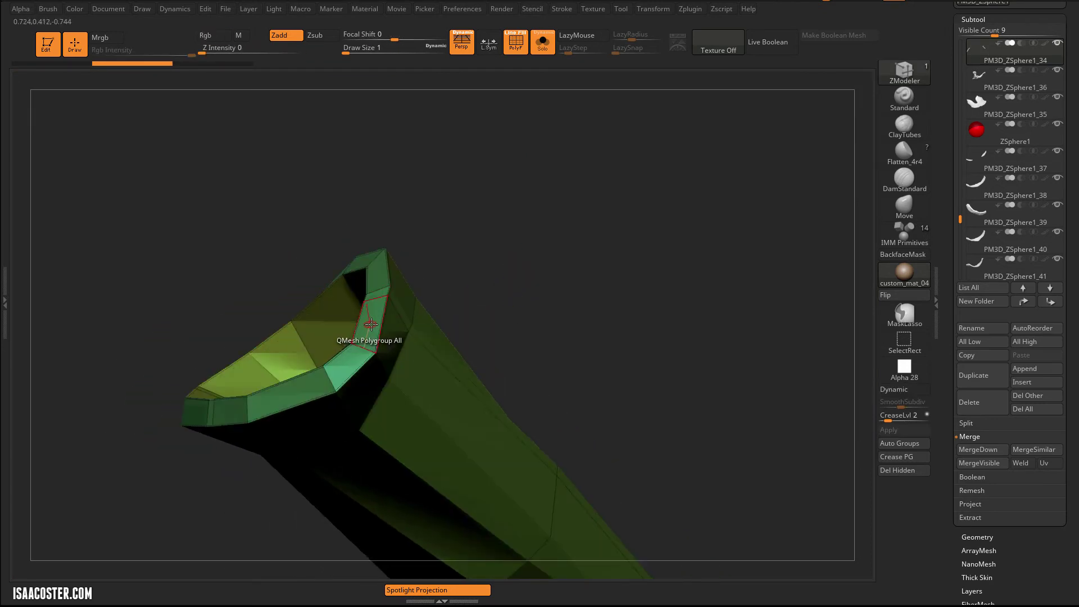
key(ctrl+z)
key(ctrl+shift+z)
key(d)
ctrl+right_drag(506, 306, 503, 287)
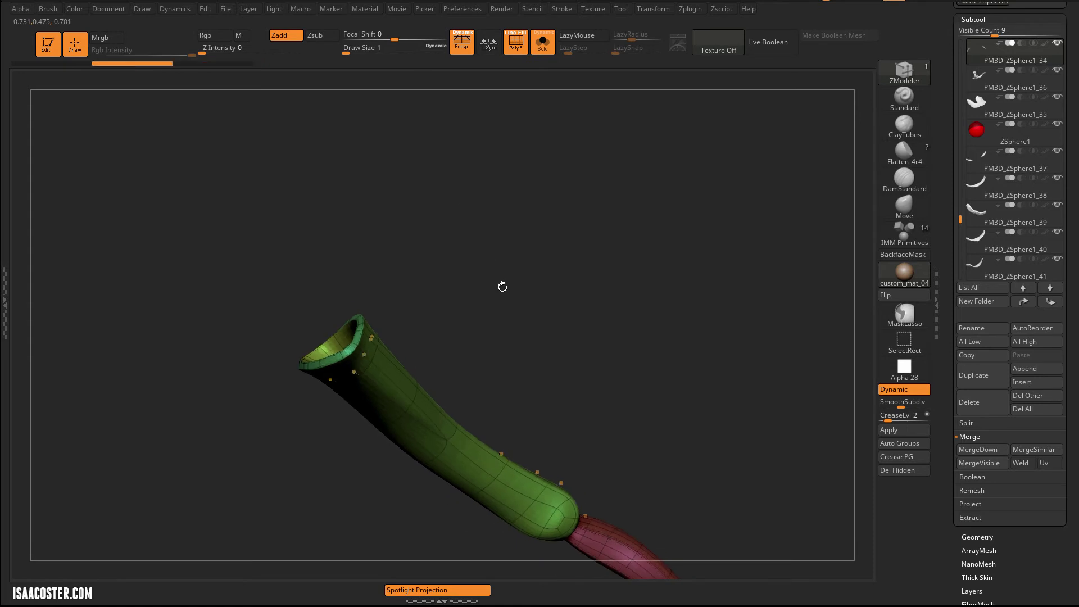
drag(502, 286, 453, 180)
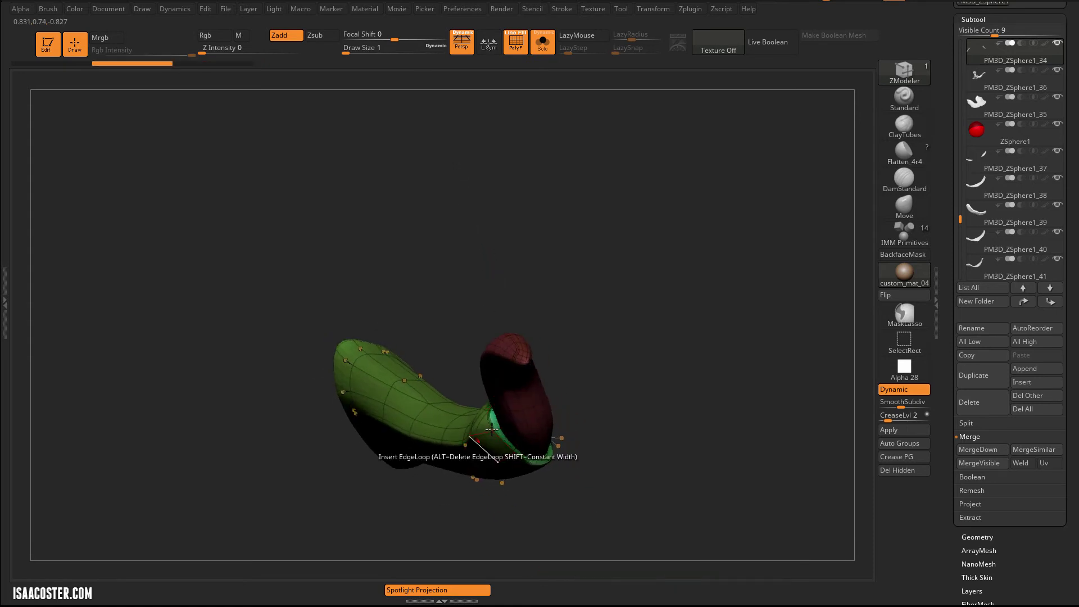
drag(485, 314, 515, 276)
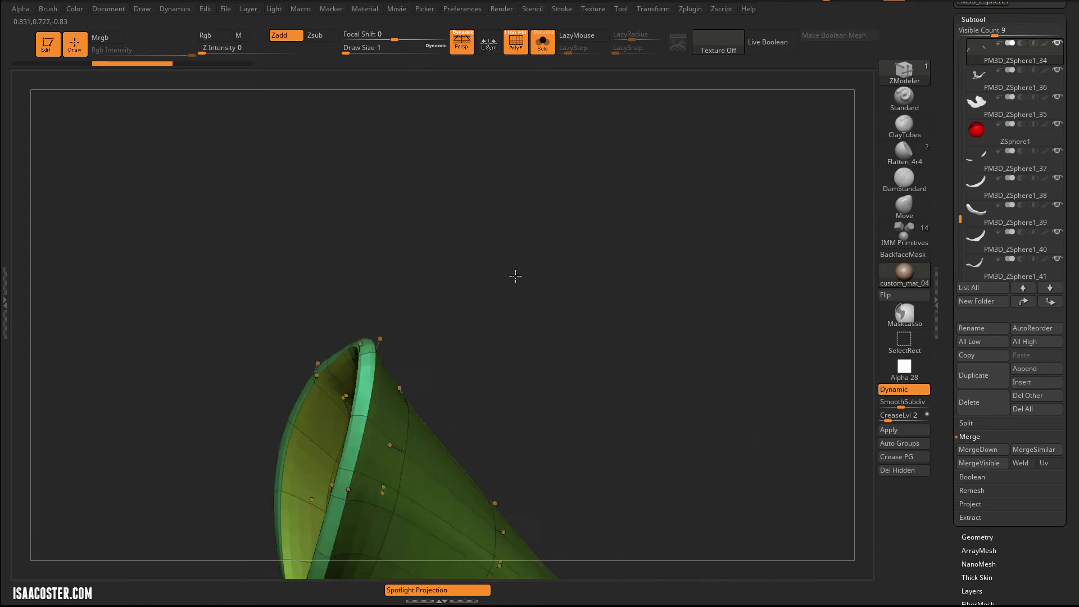
key(shift+d)
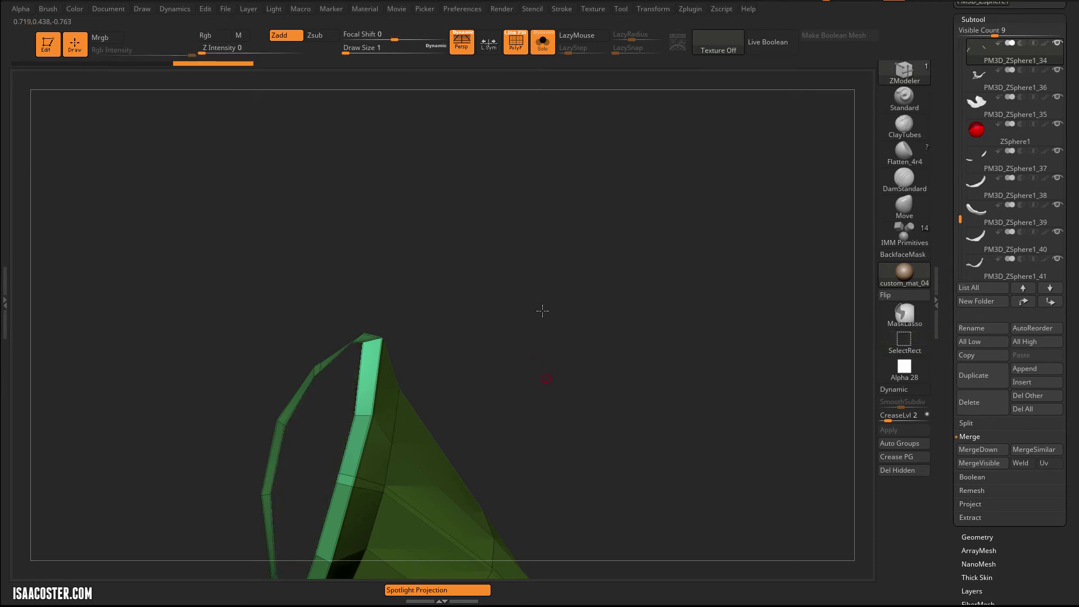
alt+drag(543, 311, 541, 234)
key(d)
Step: Isolate the rim's polygon loop with SelectLasso, assign it a new polygroup, and show the whole lower leg smoothed
ctrl+shift+click(903, 344)
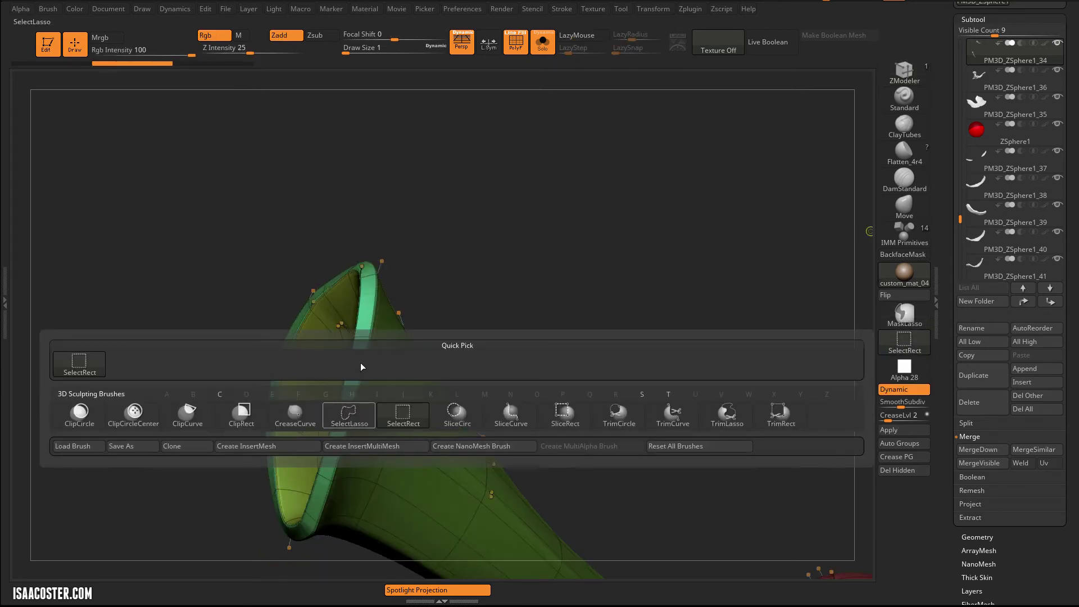
click(349, 415)
key(shift+d)
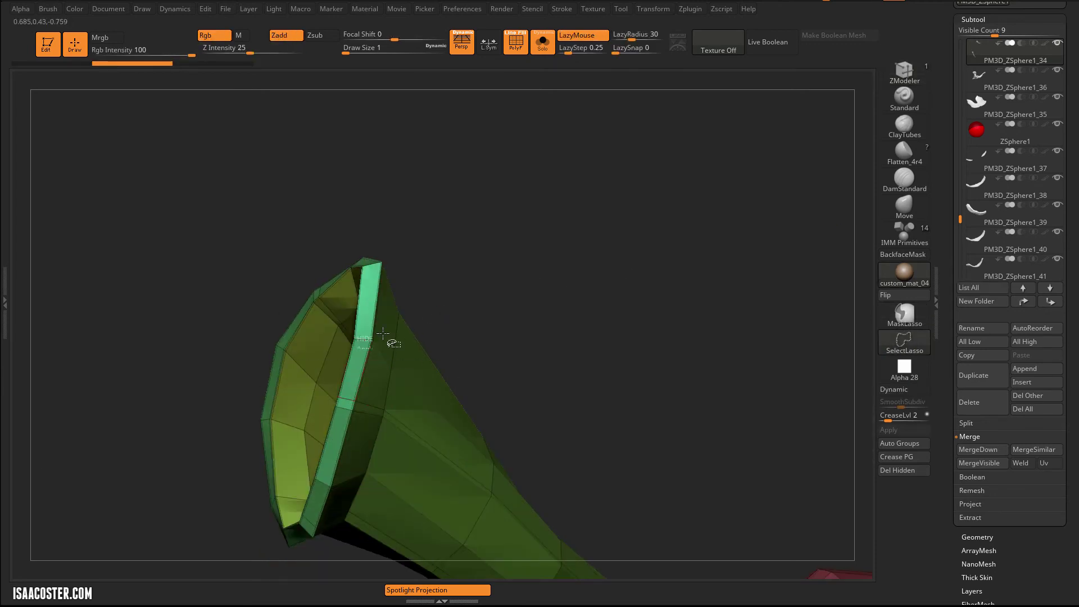
ctrl+shift+click(365, 338)
ctrl+shift+drag(574, 304, 533, 250)
key(ctrl+w)
ctrl+shift+click(569, 285)
key(d)
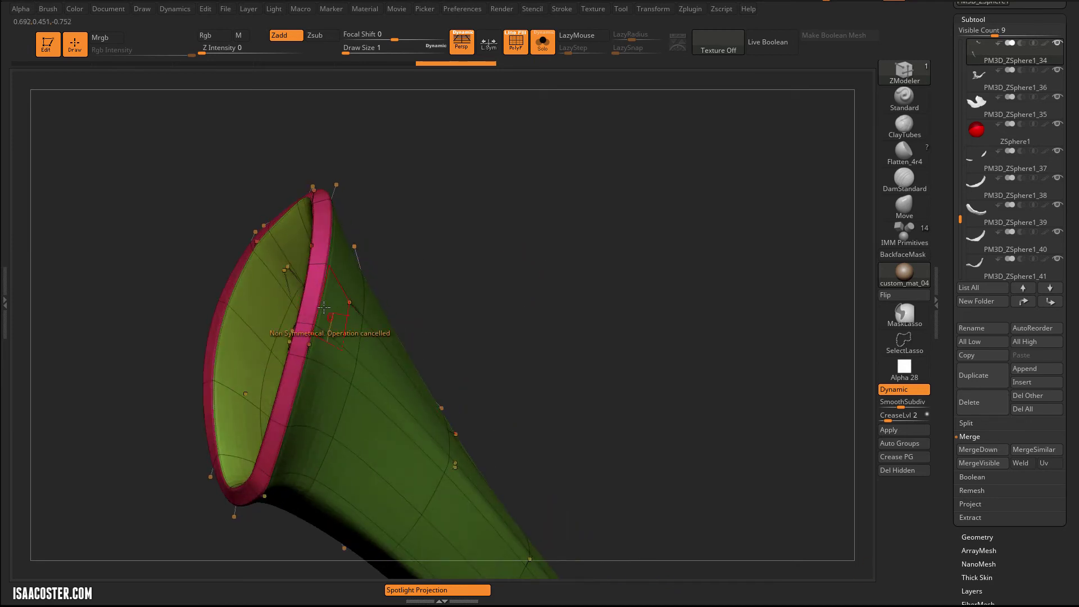
Step: Hide the opposite lower leg with SelectLasso and delete the hidden geometry
drag(433, 213, 443, 205)
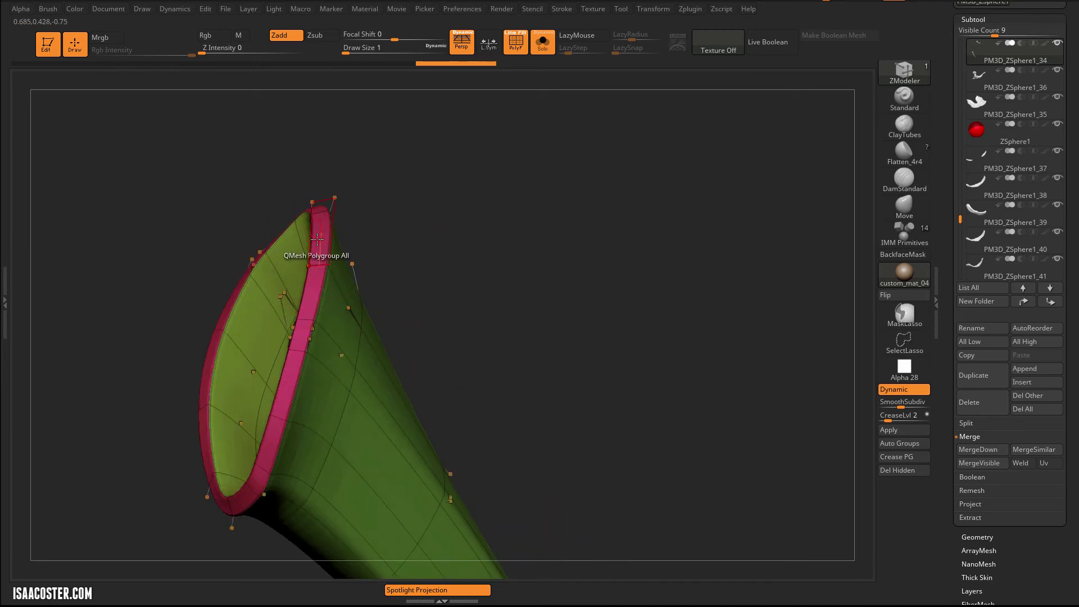
drag(565, 332, 408, 314)
drag(264, 416, 666, 365)
key(ctrl+shift)
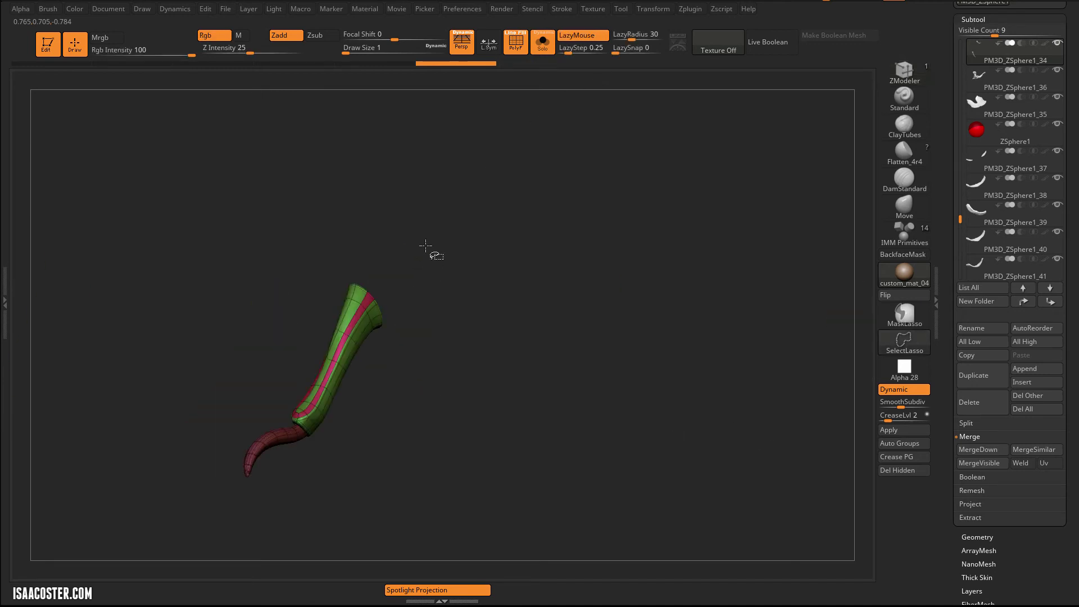
mouse_move(322, 209)
ctrl+shift+mouse_down()
mouse_move(489, 472)
mouse_move(561, 309)
mouse_move(369, 335)
ctrl+shift+mouse_up()
mouse_move(392, 394)
ctrl+alt+shift+mouse_down()
mouse_move(155, 525)
mouse_move(209, 534)
ctrl+alt+shift+mouse_up()
click(904, 471)
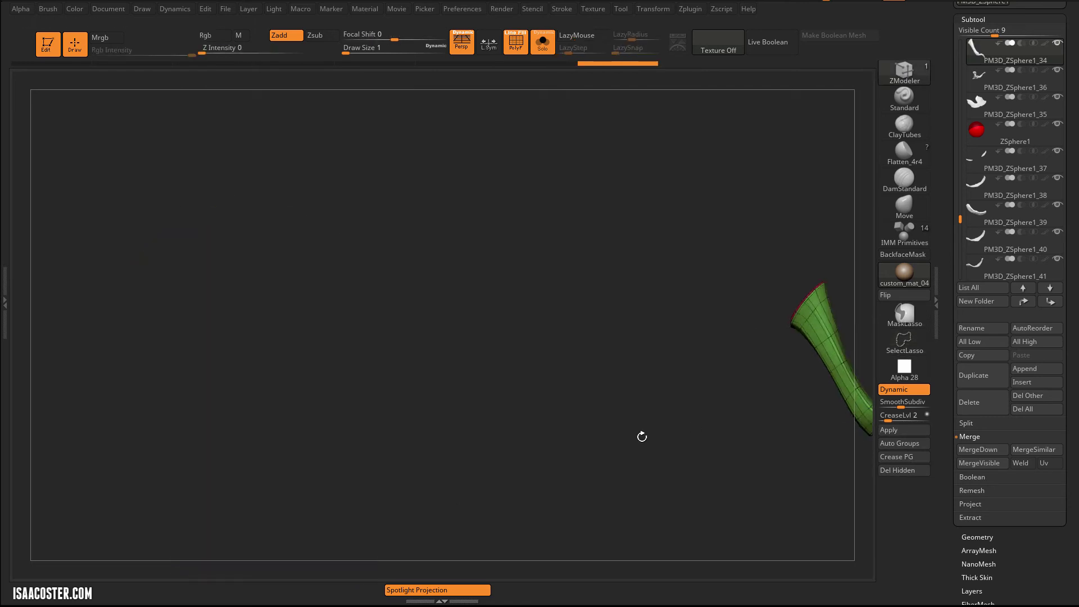
Step: Apply QMesh to the rim polygroup at the lower leg's open end and exit Solo mode
drag(641, 433, 624, 276)
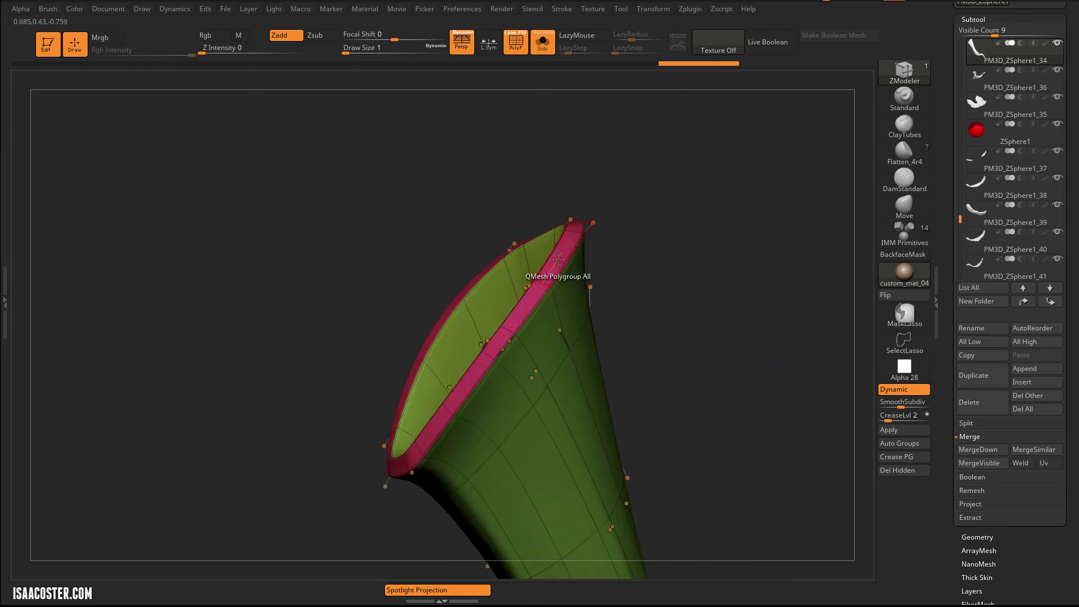
drag(560, 258, 565, 275)
drag(643, 246, 511, 67)
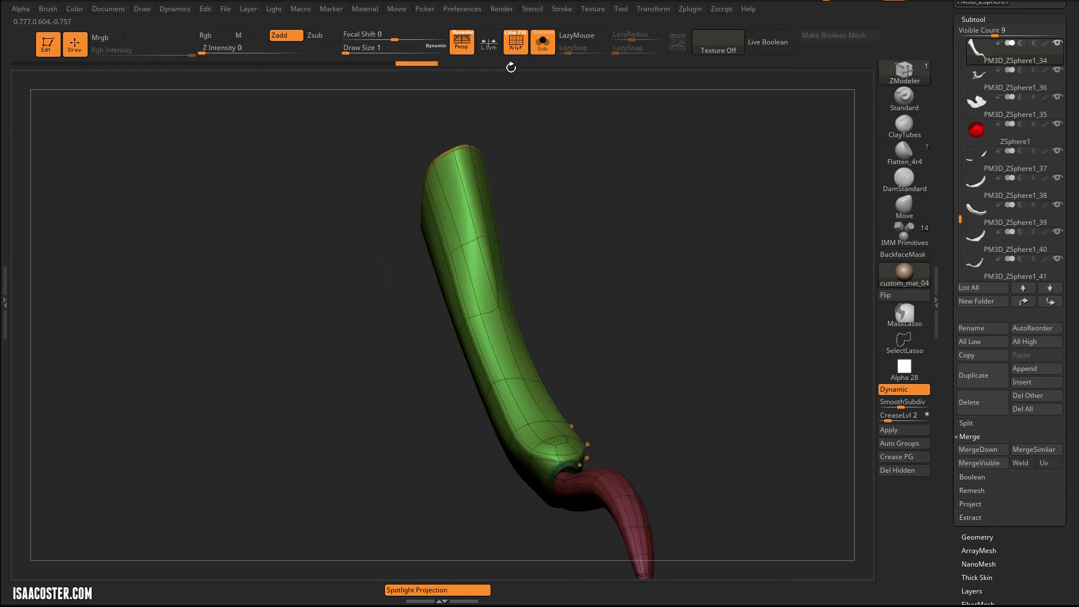
click(543, 47)
drag(595, 393, 562, 444)
Step: Unhide and select the rear leg's knee sleeve, and turn off its dynamic subdivision preview
drag(960, 220, 960, 251)
click(1057, 178)
click(995, 196)
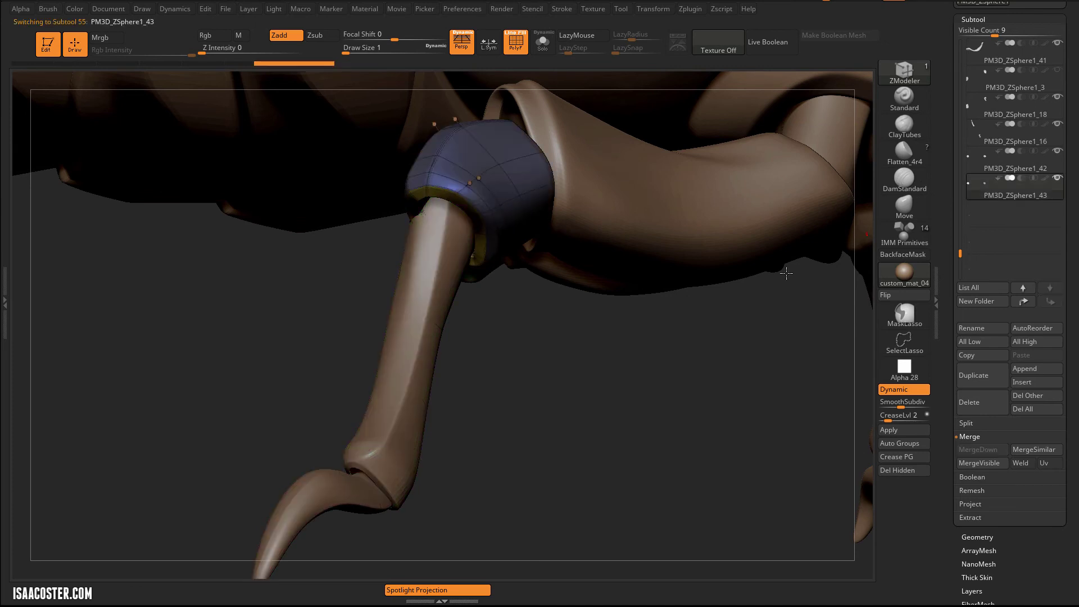
drag(614, 370, 573, 341)
key(shift+d)
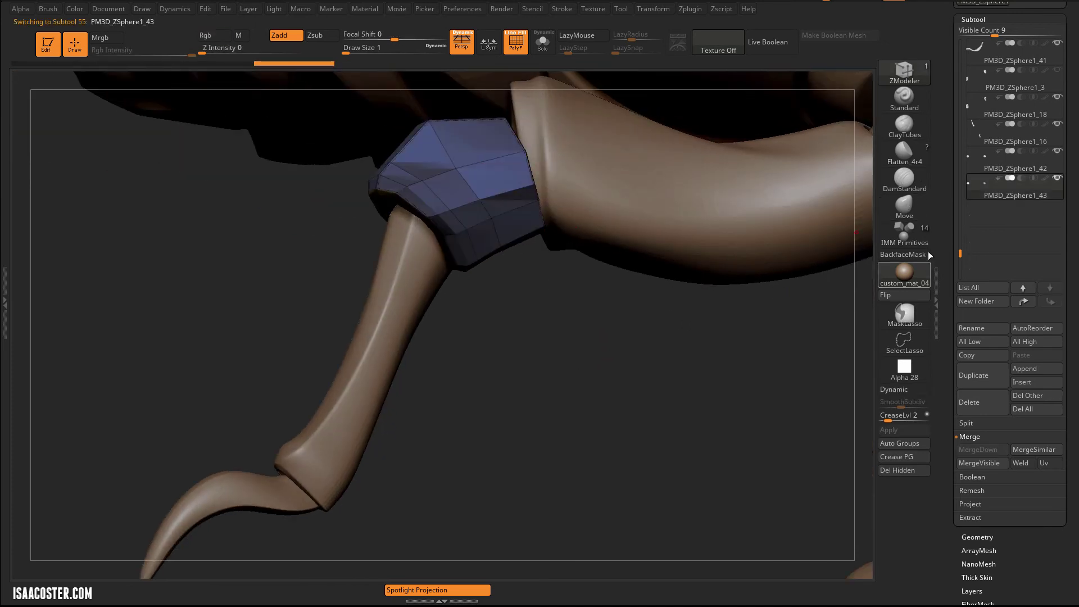
Step: Reshape the rear knee sleeve toward the upper leg's opening with the Move brush at size about 90
click(907, 217)
mouse_move(689, 362)
mouse_down()
mouse_move(578, 427)
mouse_move(458, 247)
mouse_move(493, 246)
mouse_up()
key(s)
mouse_move(407, 219)
mouse_down()
mouse_move(426, 167)
mouse_move(445, 194)
mouse_up()
drag(439, 308, 436, 334)
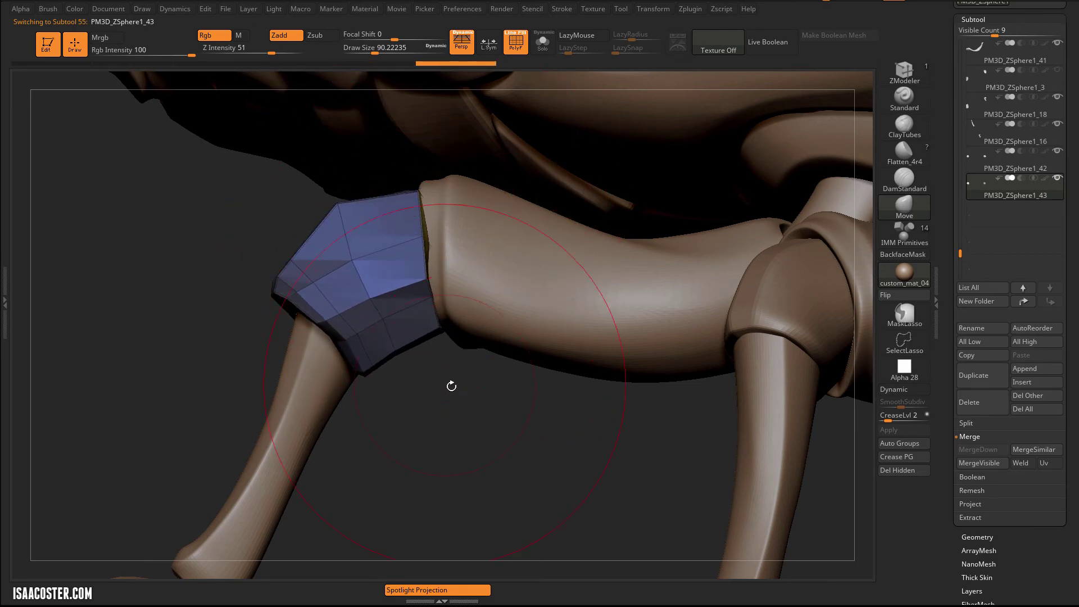
drag(450, 385, 447, 247)
right_drag(447, 247, 445, 228)
right_drag(447, 342, 442, 225)
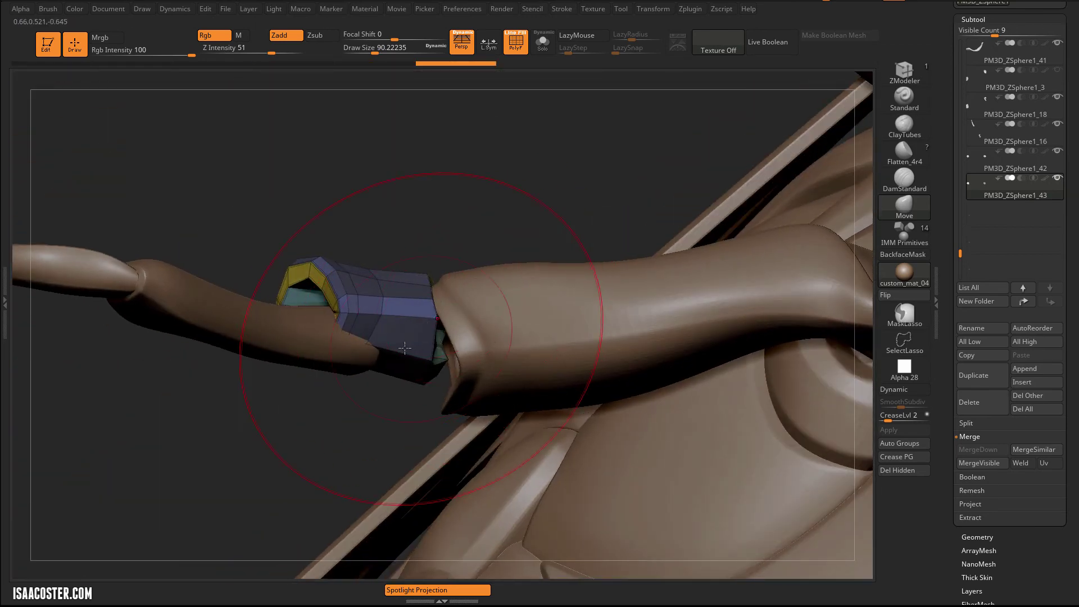
Step: Reposition the rear knee sleeve with the transpose line so it surrounds the lower leg and meets the upper leg's opening
key(s)
click(411, 346)
key(w)
drag(458, 279, 453, 210)
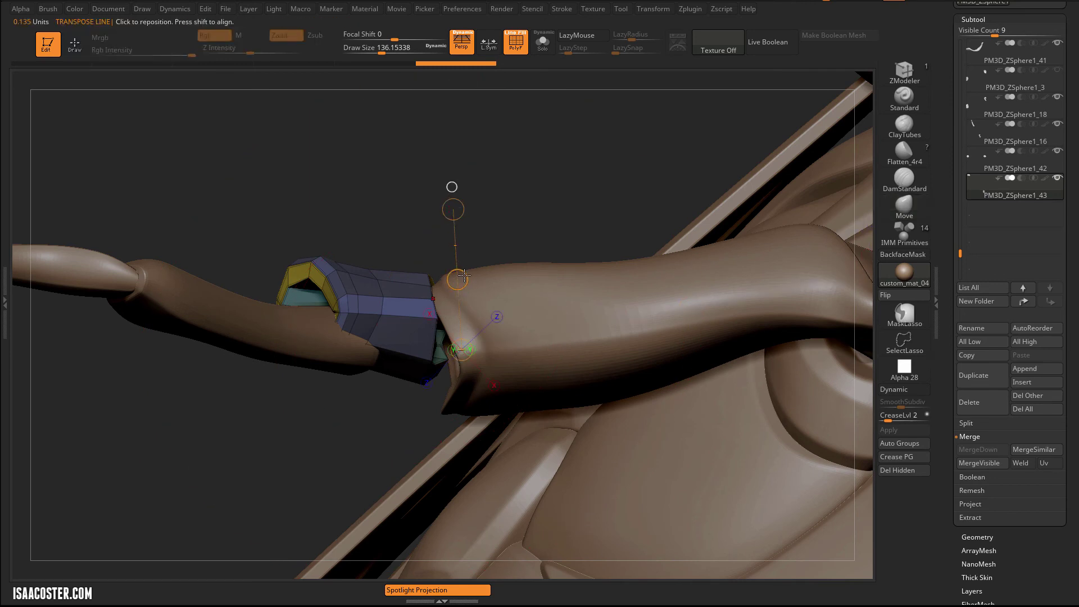
drag(460, 279, 480, 307)
click(453, 349)
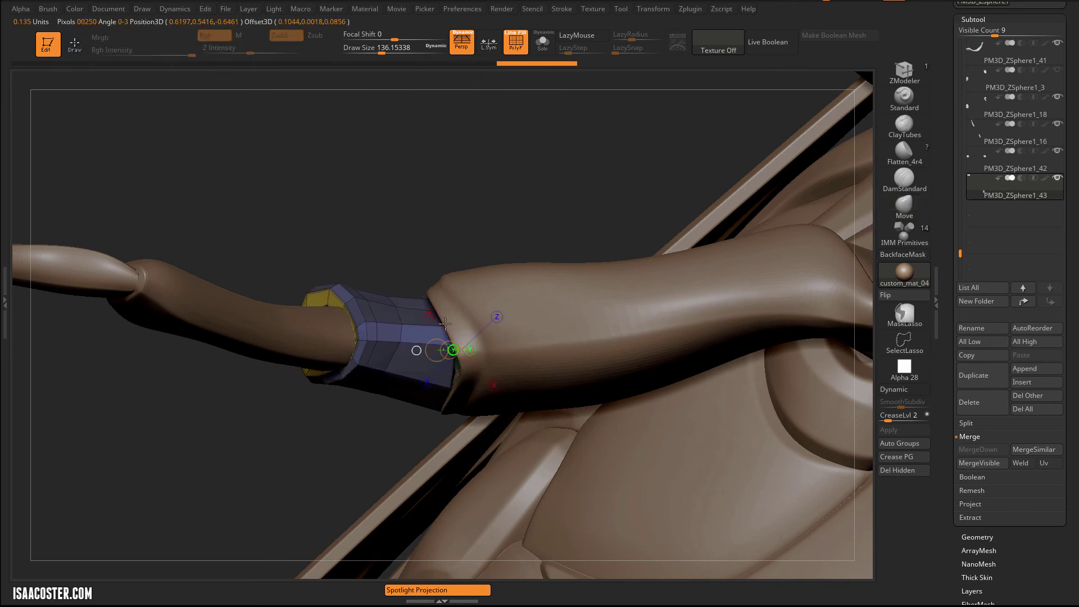
mouse_move(446, 274)
mouse_down()
mouse_move(423, 204)
mouse_move(435, 208)
mouse_move(432, 196)
mouse_move(440, 276)
mouse_move(451, 275)
mouse_up()
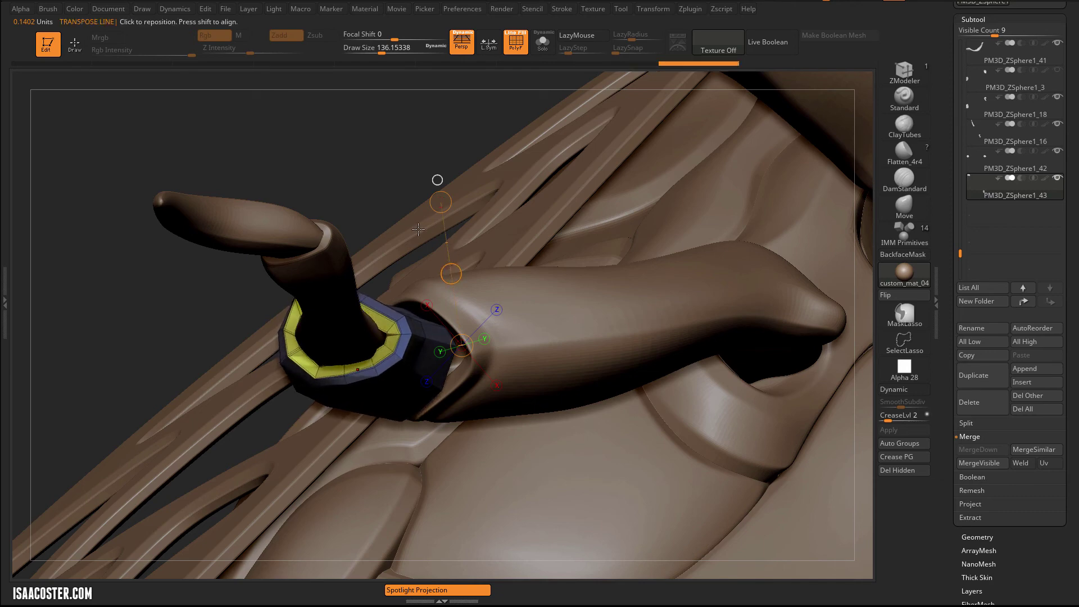
alt+drag(310, 158, 309, 110)
mouse_move(308, 111)
mouse_down()
mouse_move(613, 348)
mouse_move(753, 243)
mouse_up()
key(q)
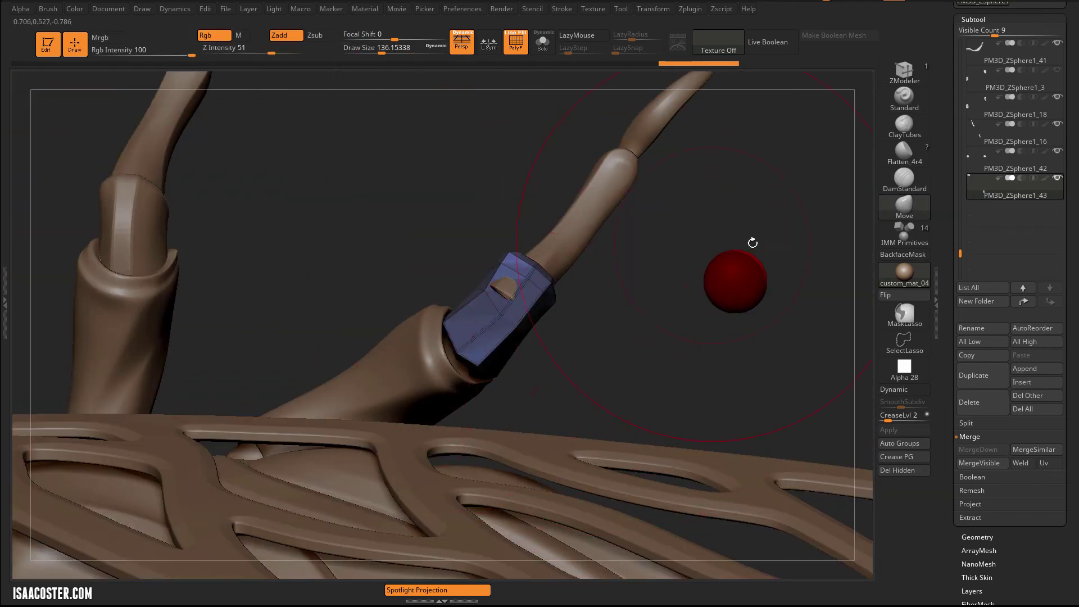
Step: Pull the rear knee sleeve's base into the upper leg's opening with the Move brush at size about 97
key(s)
click(453, 360)
drag(470, 361, 442, 382)
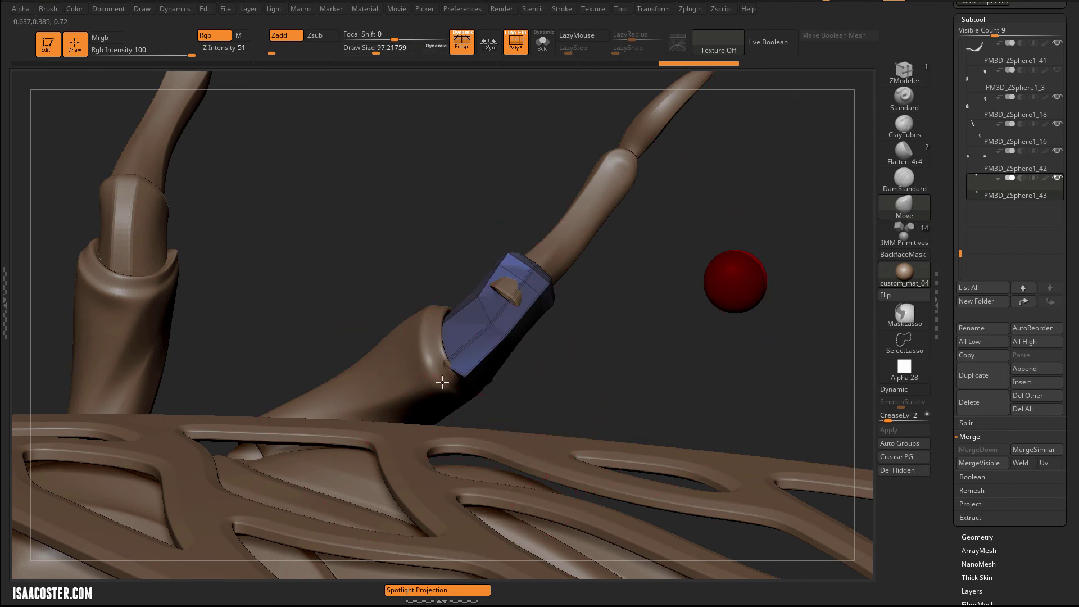
mouse_move(542, 393)
mouse_down()
mouse_move(595, 437)
mouse_move(475, 307)
mouse_move(495, 275)
mouse_up()
Step: Shape the sleeve's bend and fit its lower edges inside the upper leg's rim with the Move brush at size about 68
key(s)
click(545, 277)
drag(567, 269, 562, 280)
key(s)
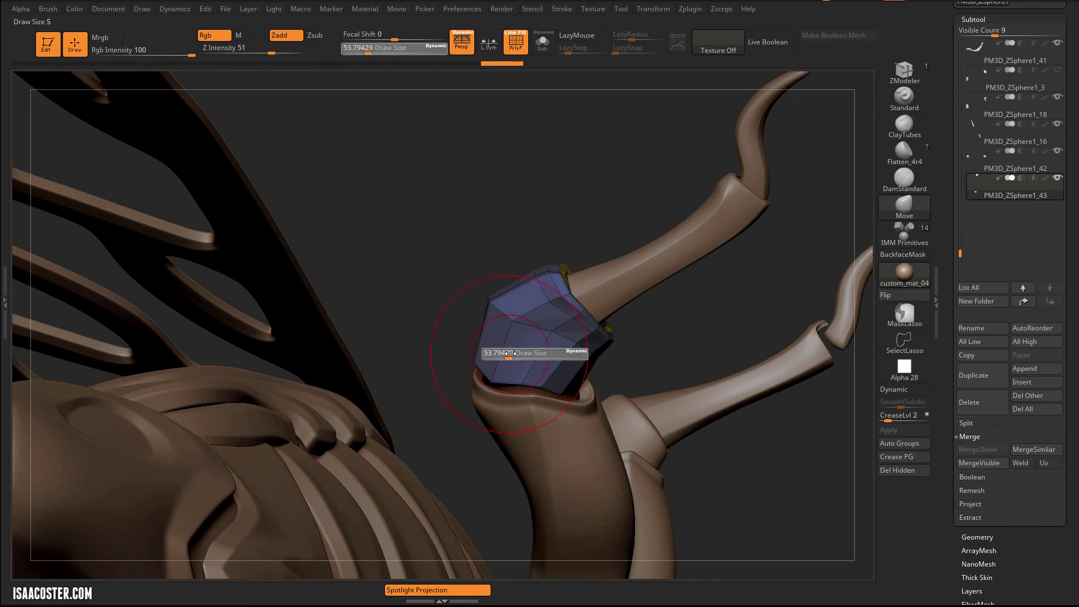
click(511, 355)
drag(470, 331, 483, 281)
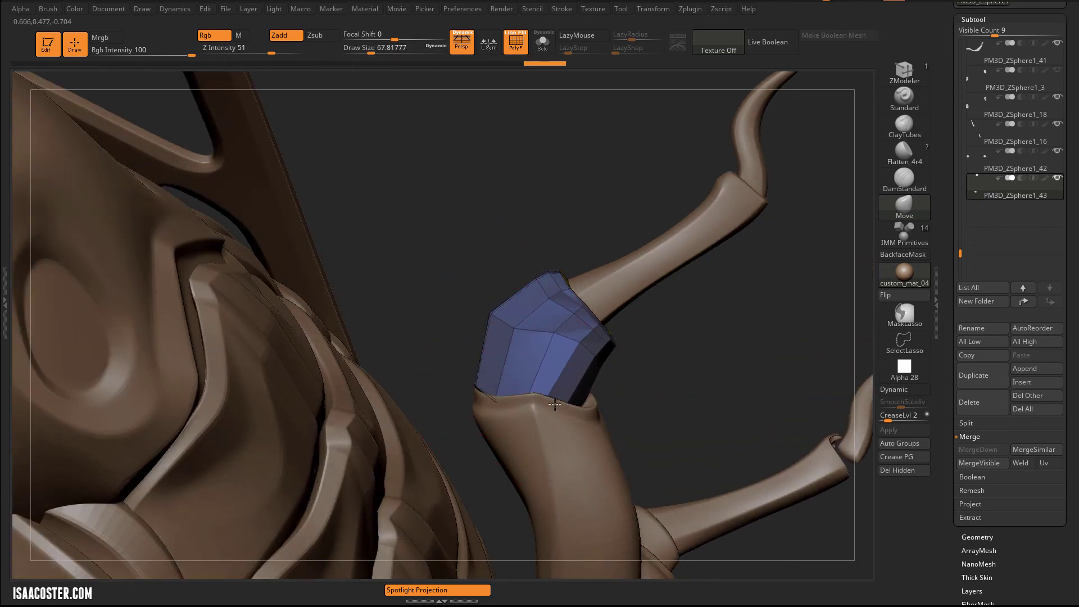
drag(529, 420, 490, 393)
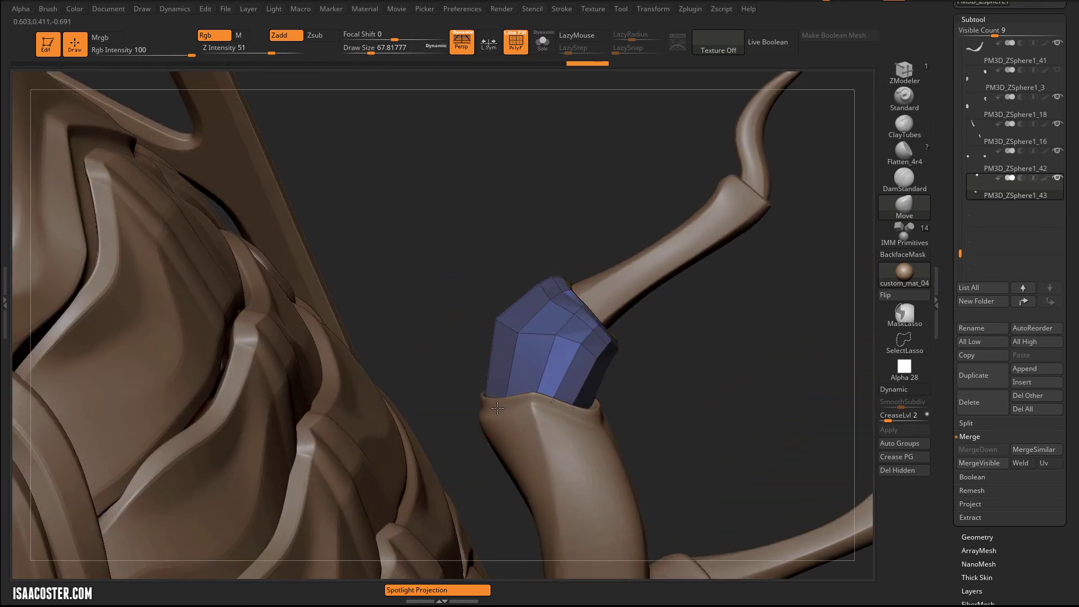
drag(643, 415, 634, 369)
Step: Select the rear upper leg and reshape its open rim around the knee sleeve with the Move brush at sizes about 68 and 51
alt+click(549, 416)
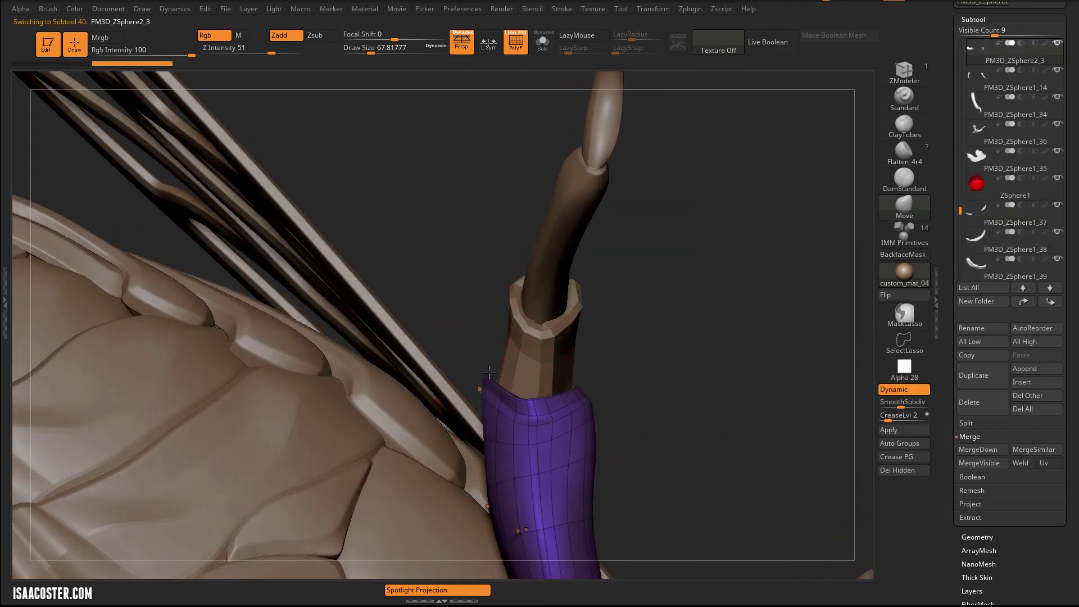
drag(647, 393, 506, 387)
drag(584, 398, 579, 415)
drag(646, 378, 610, 375)
right_drag(512, 417, 548, 419)
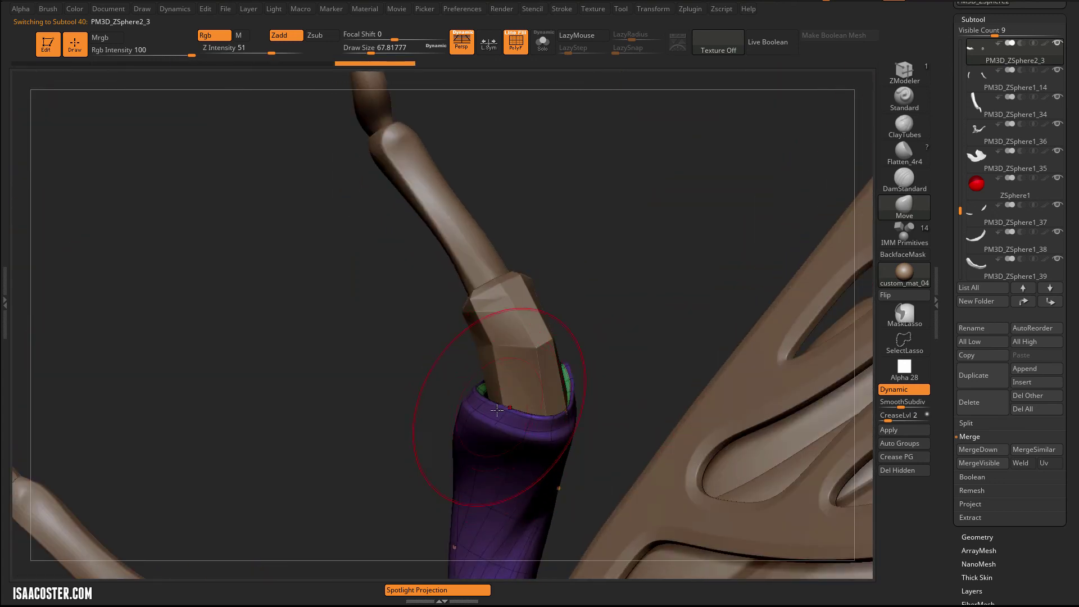
drag(626, 382, 590, 354)
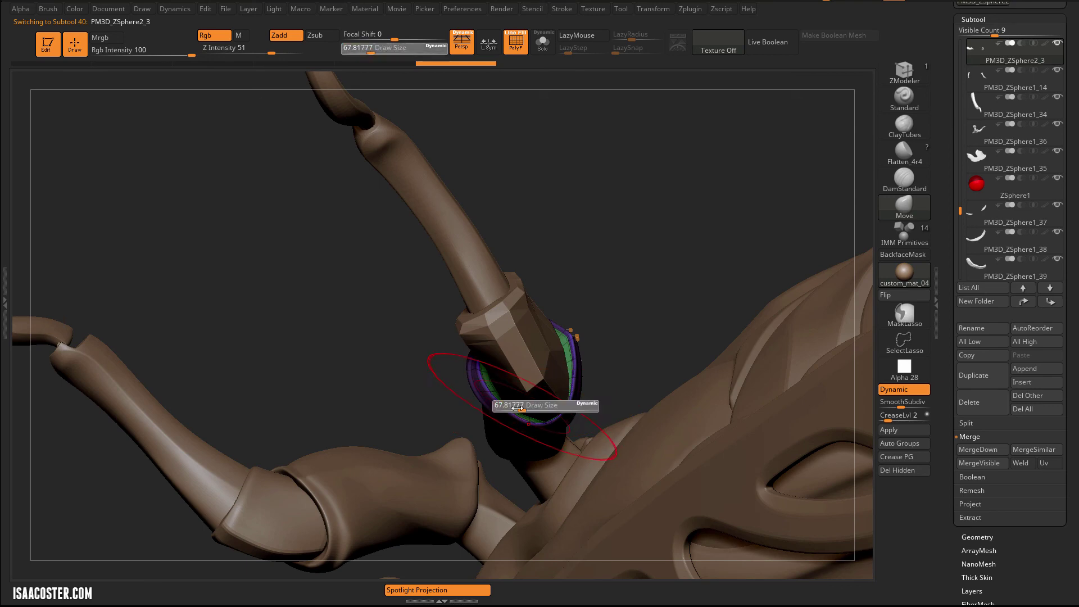
right_drag(555, 428, 553, 318)
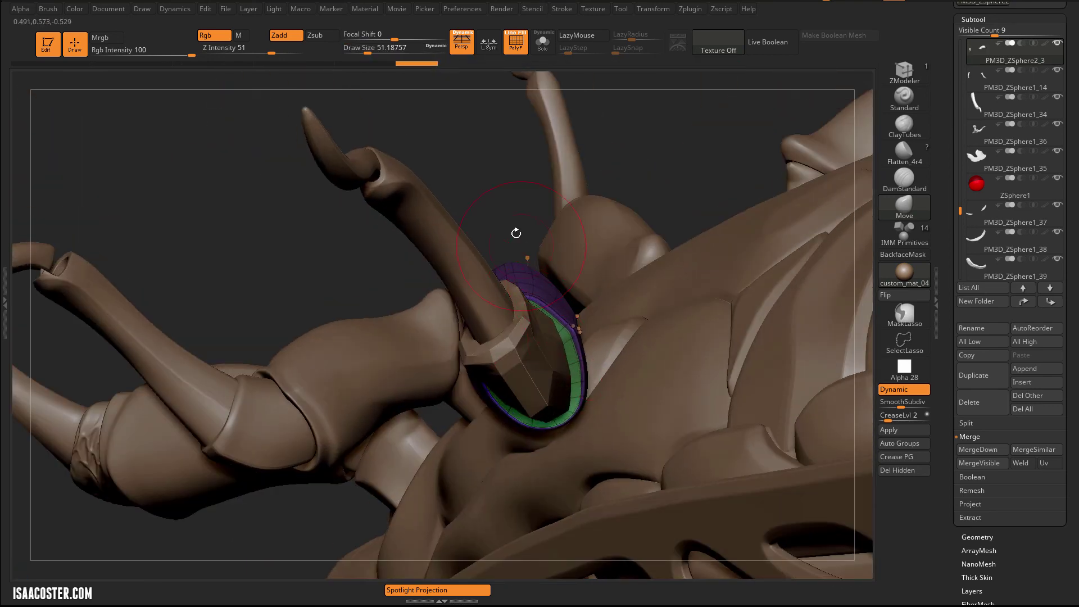
right_drag(516, 233, 388, 215)
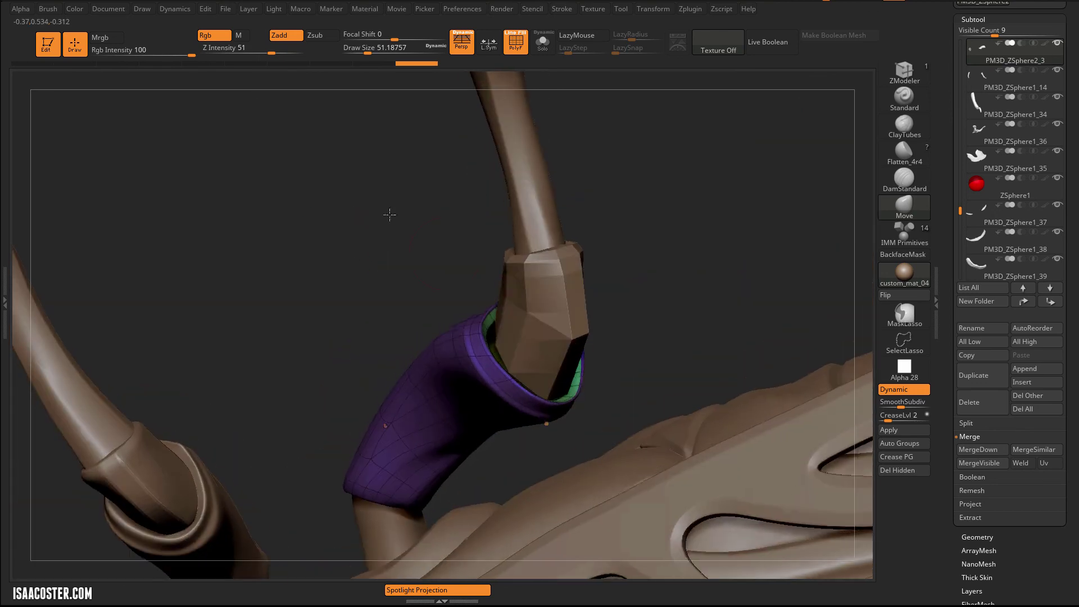
Step: Reselect the knee sleeve and refine its fit in the upper leg's opening with the Move brush at size about 77
alt+click(511, 341)
right_drag(434, 289, 494, 331)
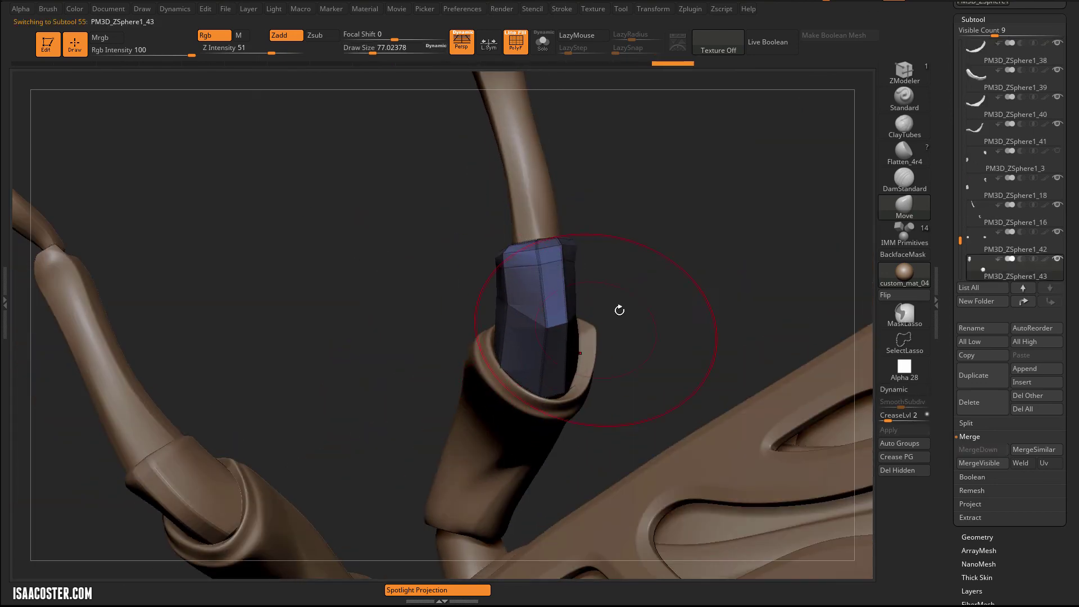
mouse_move(619, 311)
right_down()
mouse_move(582, 343)
mouse_move(723, 289)
mouse_move(584, 382)
right_up()
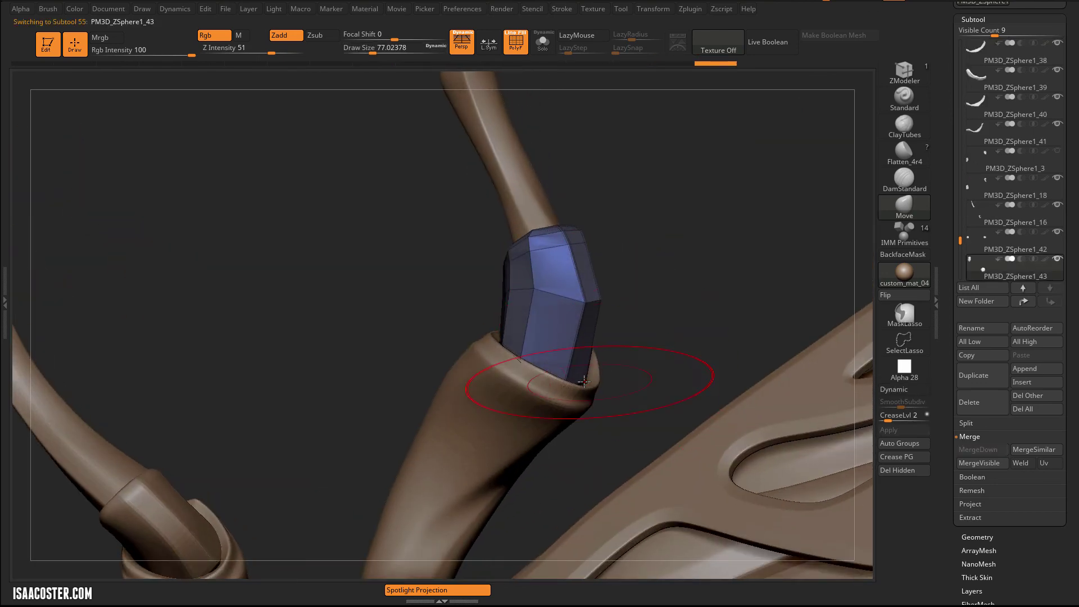
Step: Turn on the knee sleeve's dynamic subdivision preview and hide the polyframe display
key(d)
right_drag(640, 324, 555, 290)
key(shift+f)
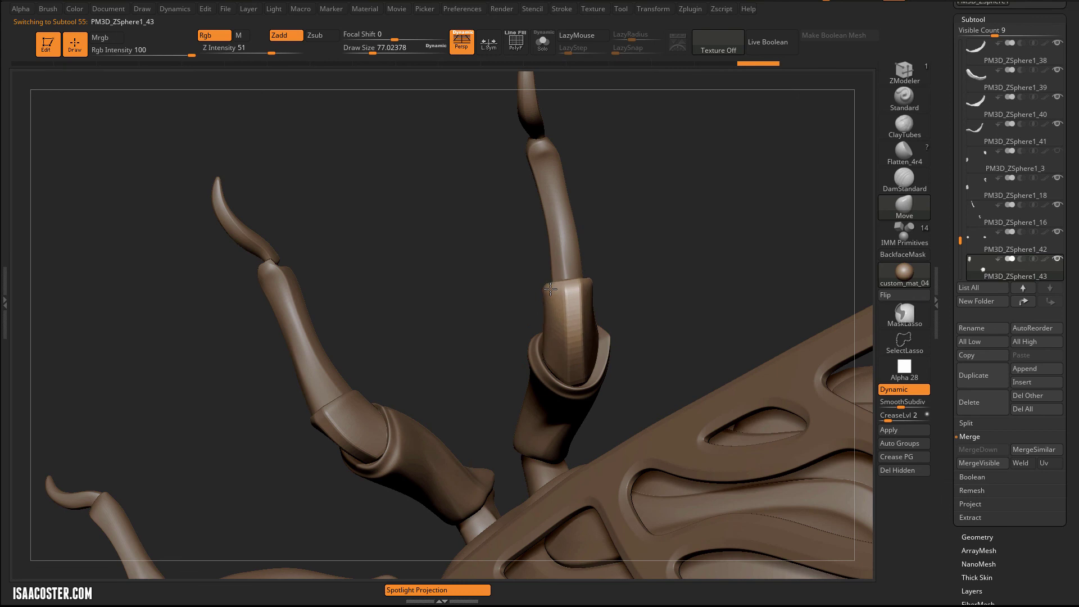
Step: Tighten the smoothed sleeve's rim around the lower leg with the Move brush at sizes about 46 to 49
ctrl+right_drag(629, 272, 698, 374)
key(s)
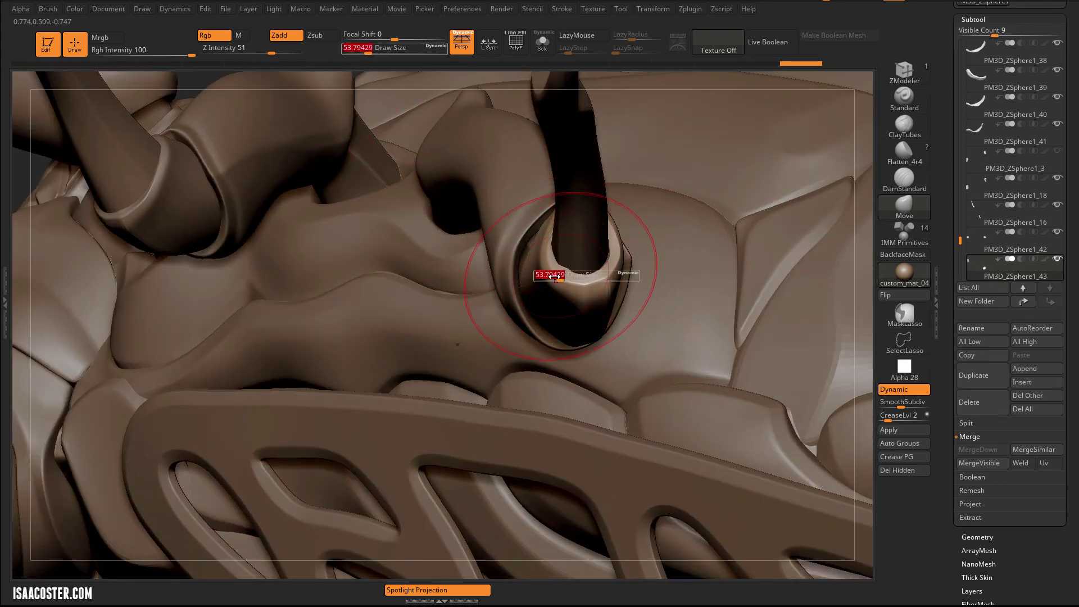
key(s)
drag(562, 277, 569, 277)
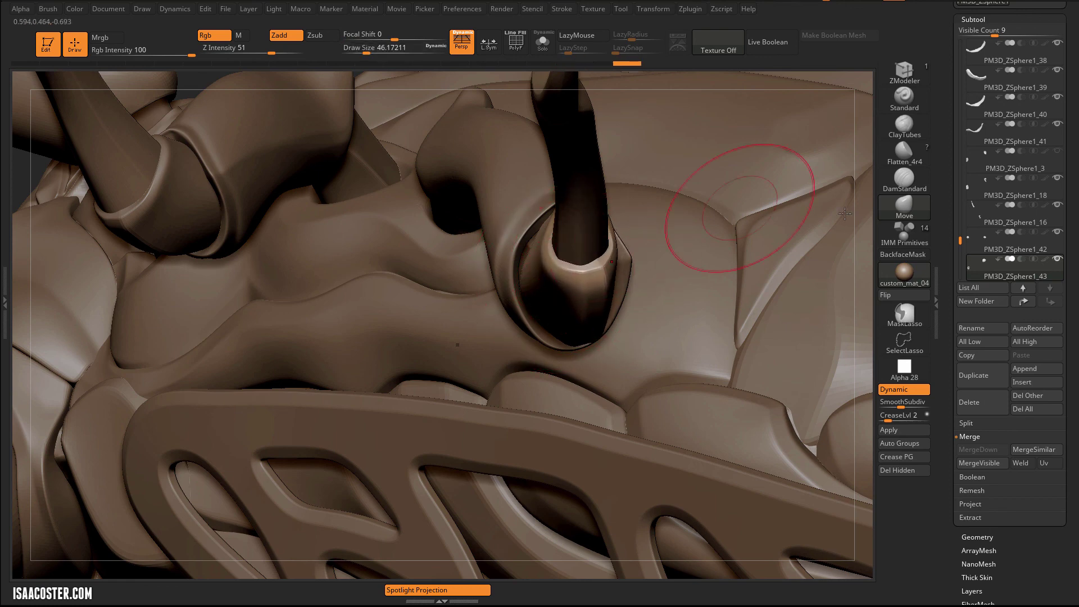
right_drag(750, 198, 460, 178)
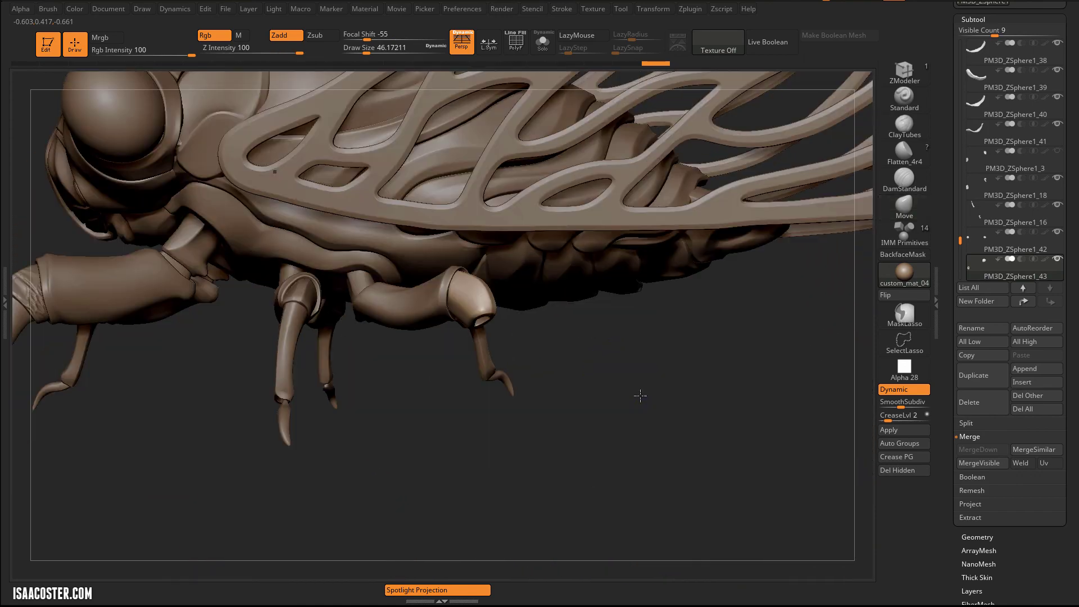
right_drag(649, 395, 762, 380)
mouse_move(388, 343)
right_down()
mouse_move(430, 364)
mouse_move(421, 400)
mouse_move(322, 331)
mouse_move(320, 313)
mouse_move(298, 332)
mouse_move(333, 334)
mouse_move(304, 314)
mouse_move(267, 318)
right_up()
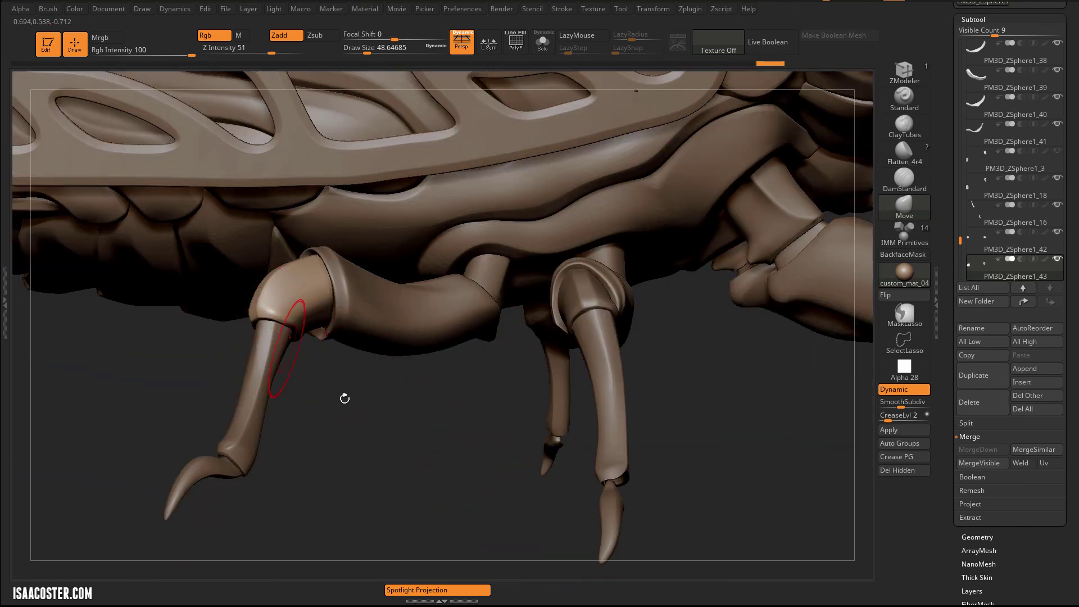
drag(352, 417, 335, 421)
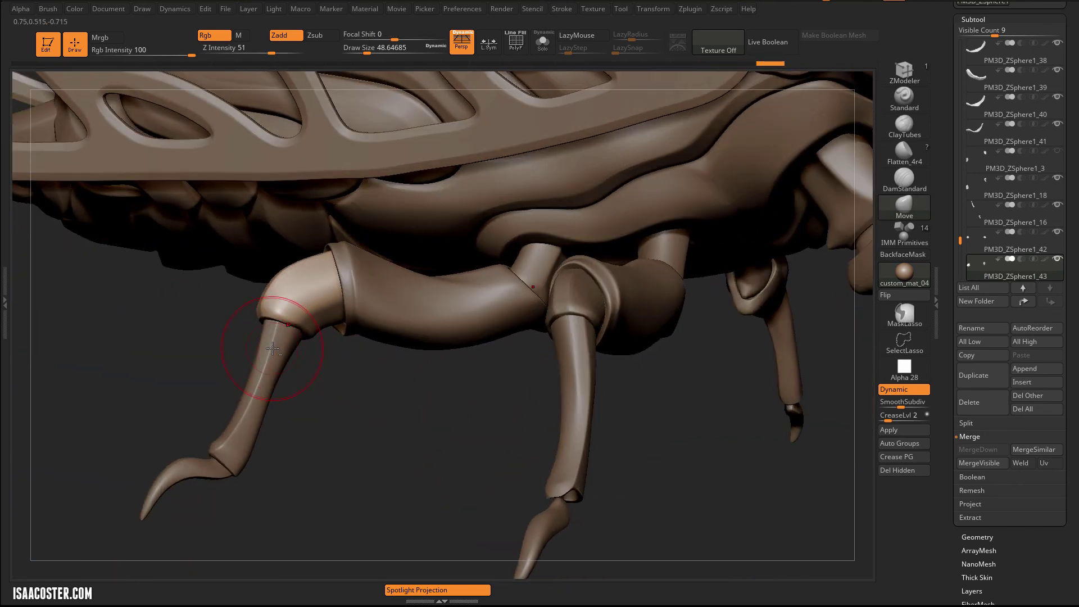
Step: Select the rear lower leg and adjust its upper end inside the knee sleeve with the Move brush at size about 39
alt+click(273, 354)
right_drag(389, 376, 365, 404)
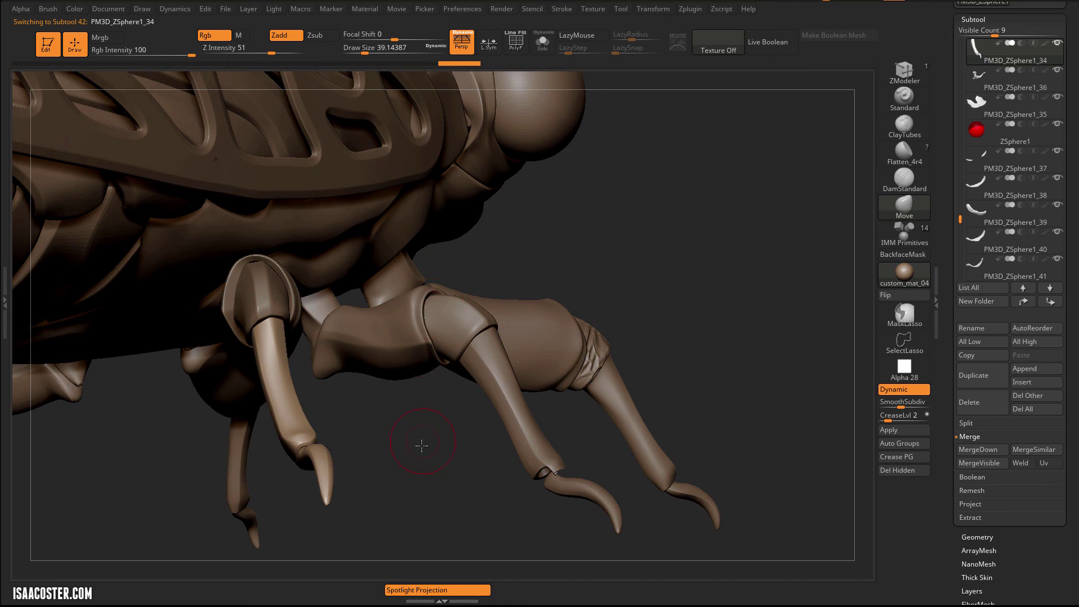
mouse_move(421, 446)
mouse_down()
mouse_move(379, 457)
mouse_move(349, 489)
mouse_move(305, 487)
mouse_move(277, 438)
mouse_move(284, 424)
mouse_move(306, 462)
mouse_move(268, 369)
mouse_move(231, 319)
mouse_up()
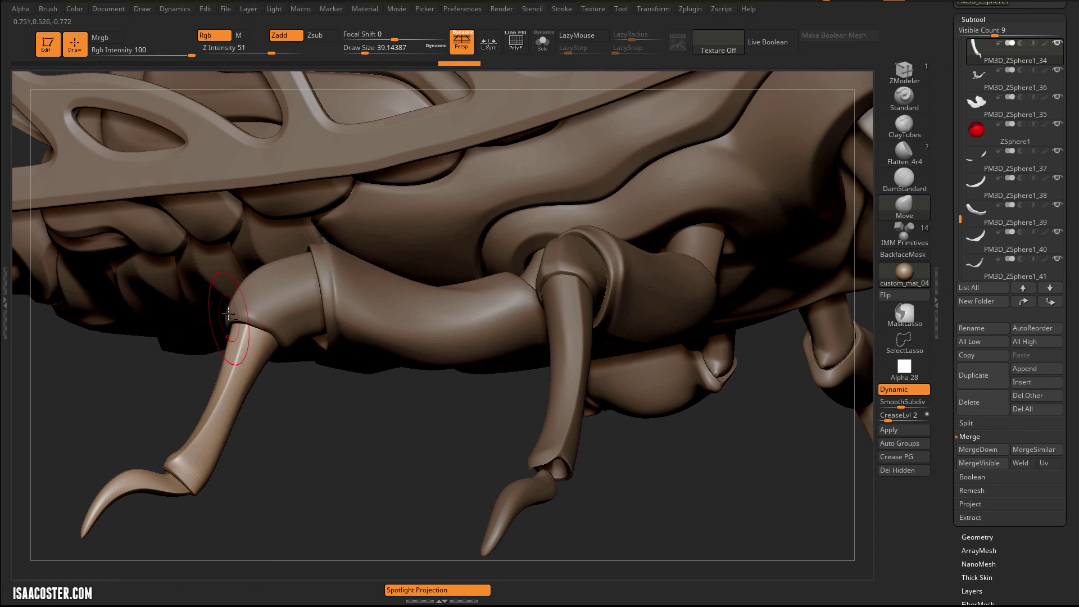
drag(178, 386, 189, 348)
Step: Reselect the rear knee sleeve, reduce the Move brush to size about 11, and view the whole cicada
alt+click(260, 299)
mouse_move(337, 422)
alt+mouse_down()
mouse_move(212, 310)
mouse_move(238, 325)
alt+mouse_up()
key(s)
click(242, 347)
alt+drag(353, 456, 451, 466)
drag(451, 466, 578, 462)
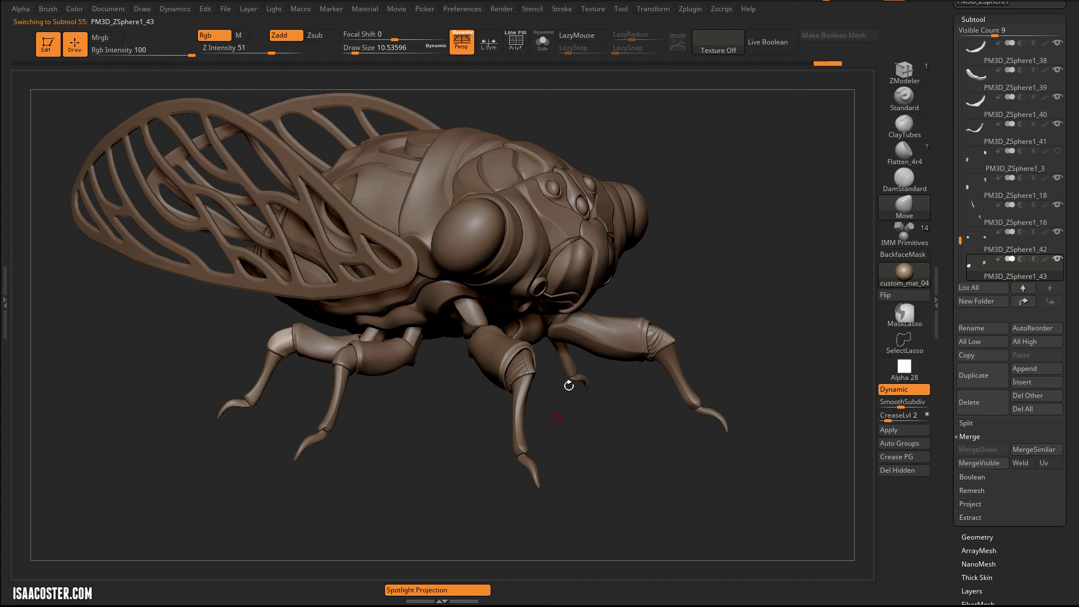